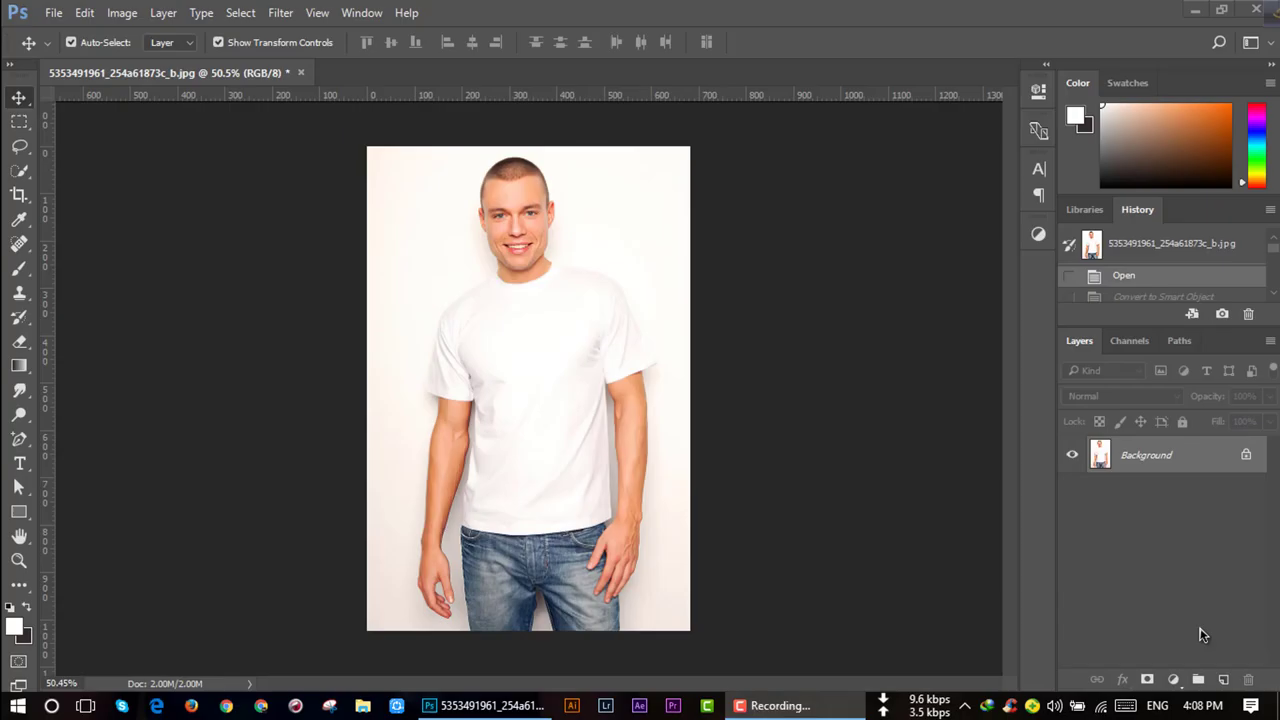
Convert the Background to smart-object Layer 0 and duplicate it into a new document named 'displacement'
right_click(1207, 469)
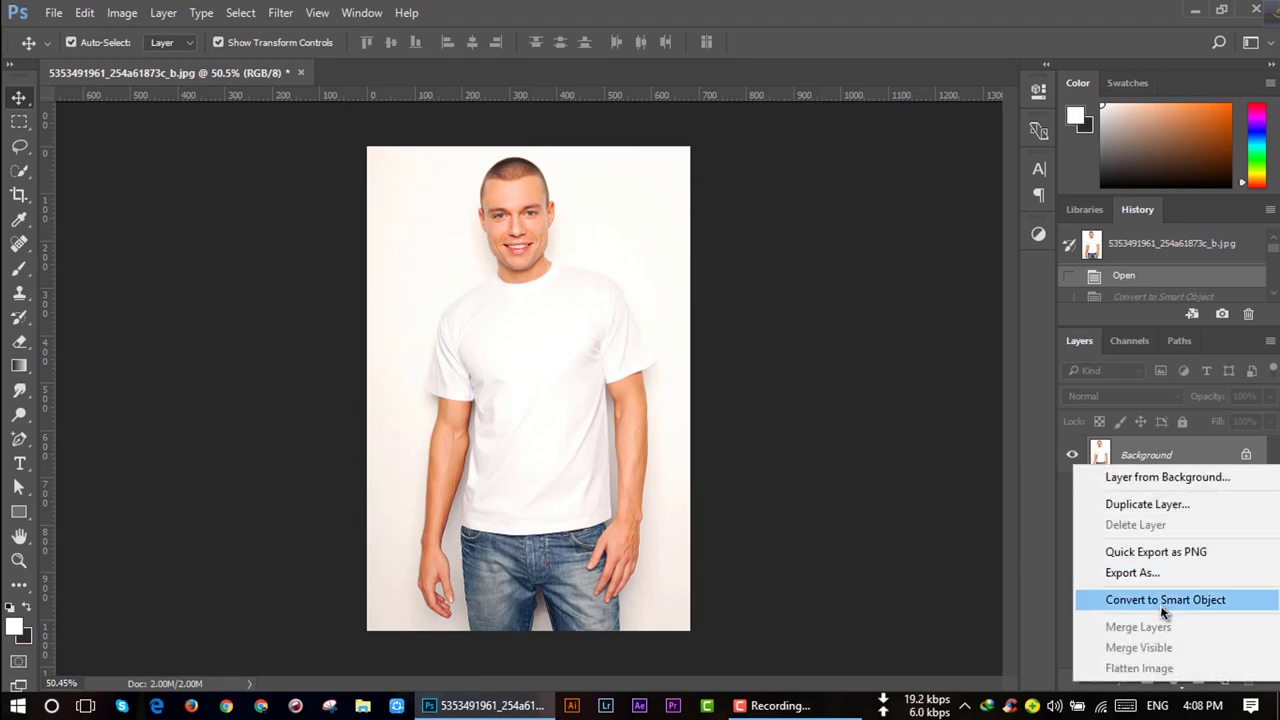
left_click(1164, 610)
right_click(1148, 465)
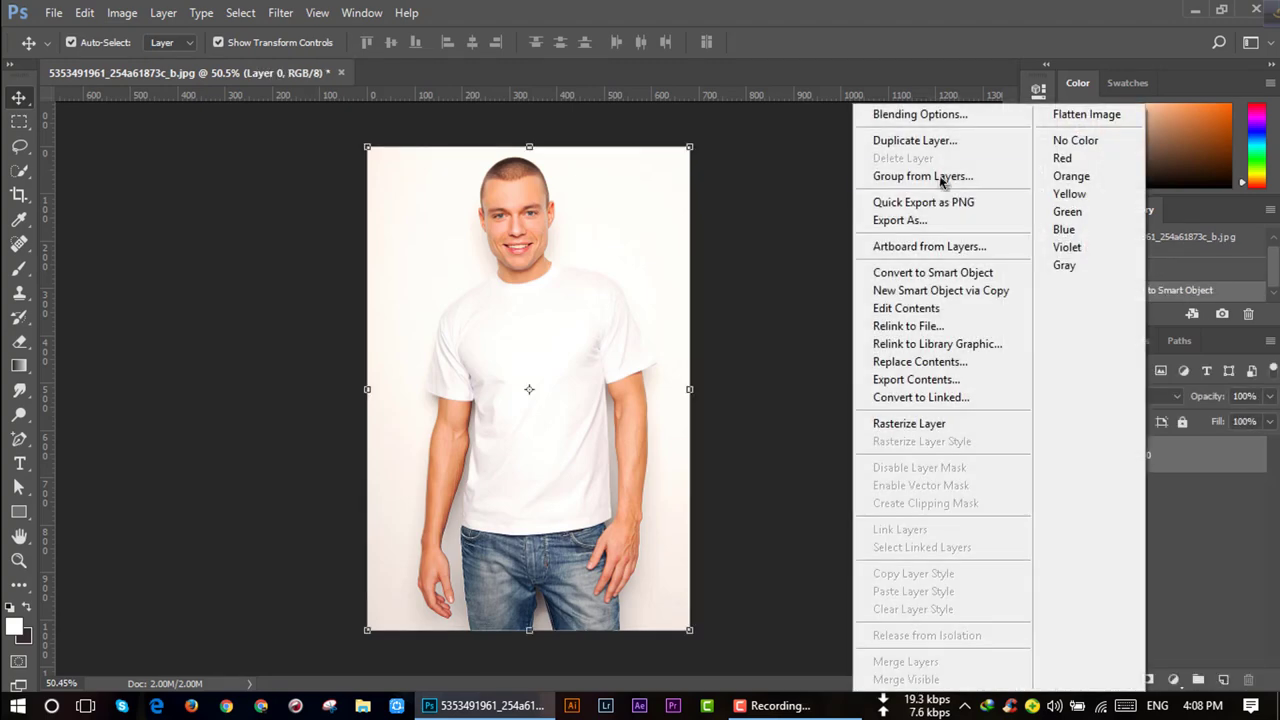
left_click(943, 134)
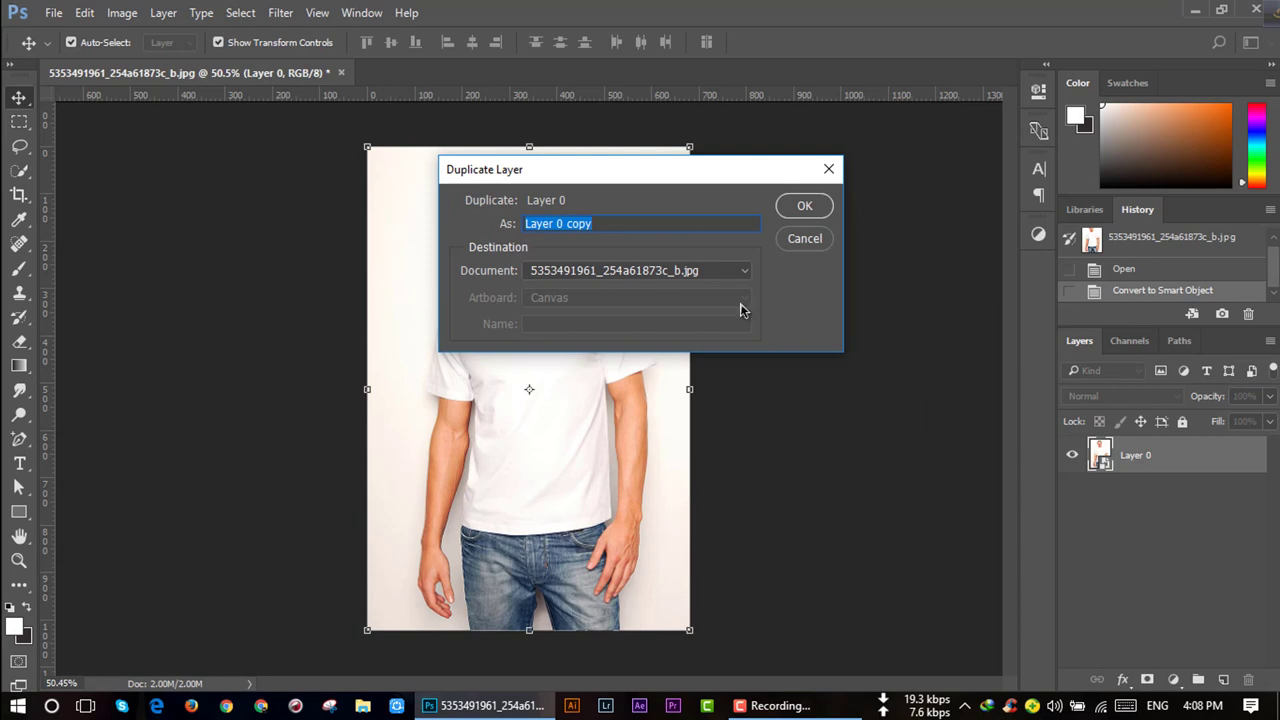
left_click(732, 273)
left_click(703, 302)
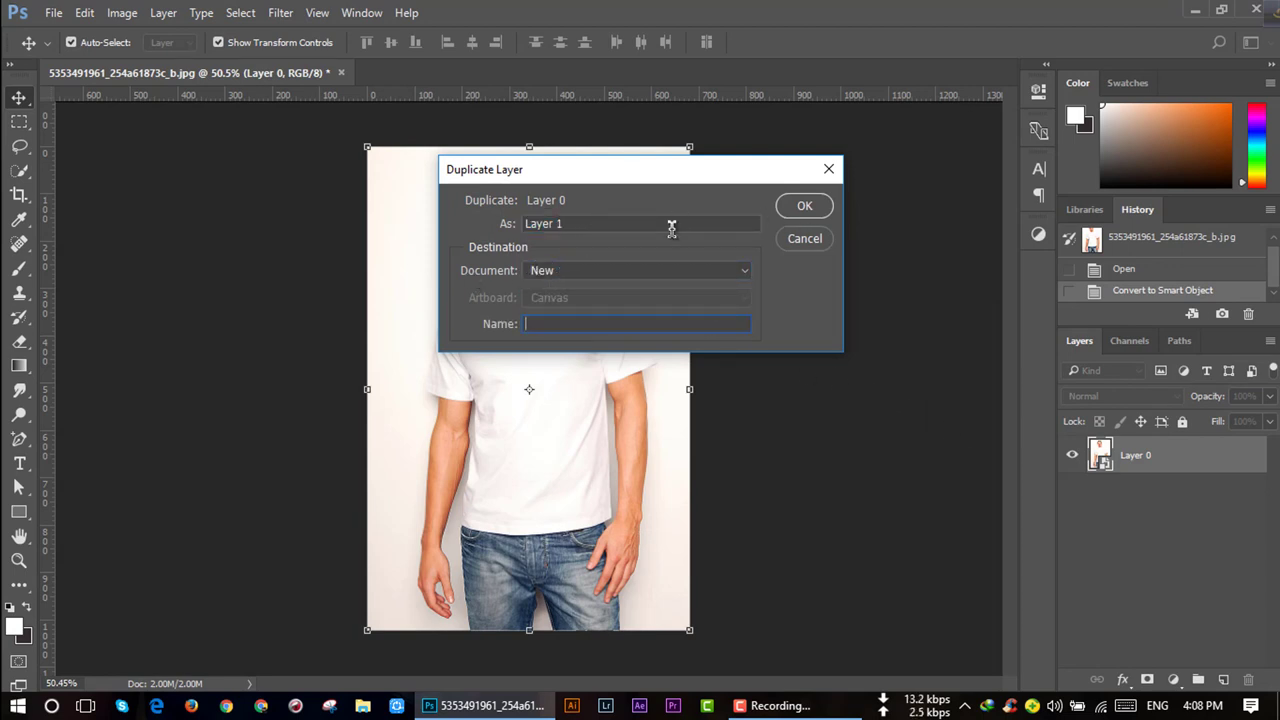
left_click_drag(621, 224, 403, 249)
type("displacement")
left_click(805, 206)
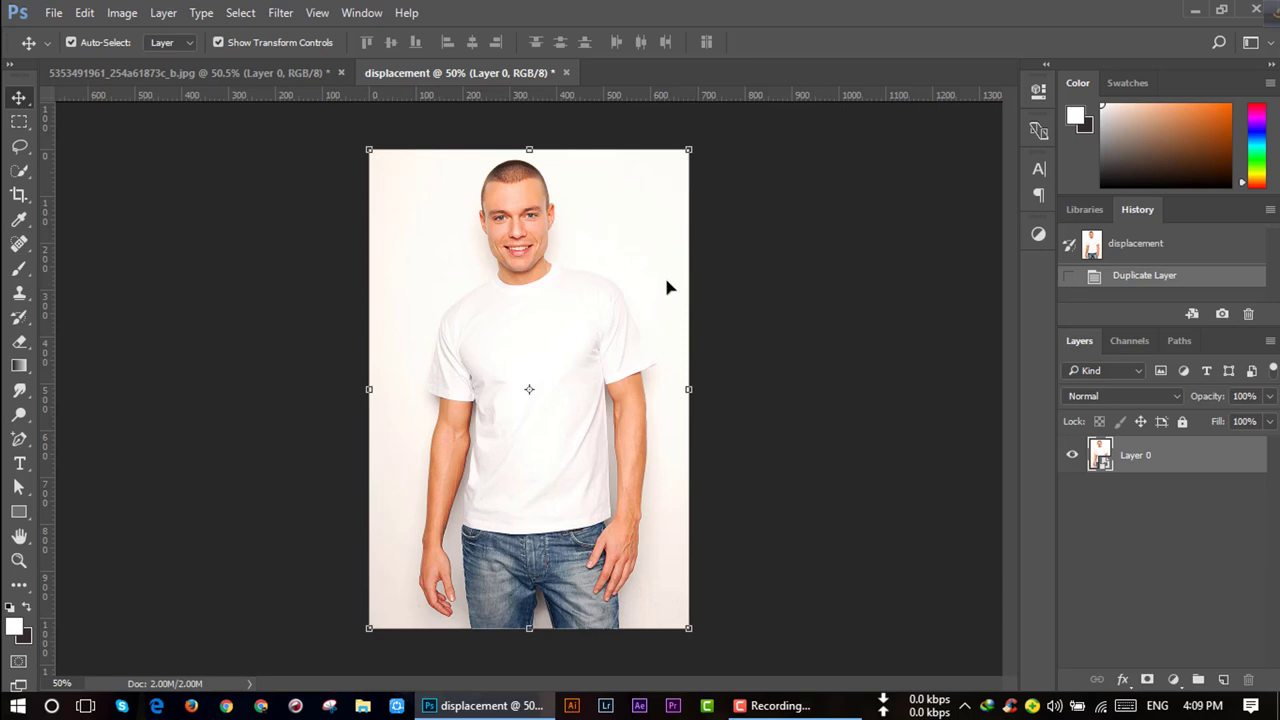
Add a Black & White adjustment layer to desaturate the displacement copy
left_click(1173, 679)
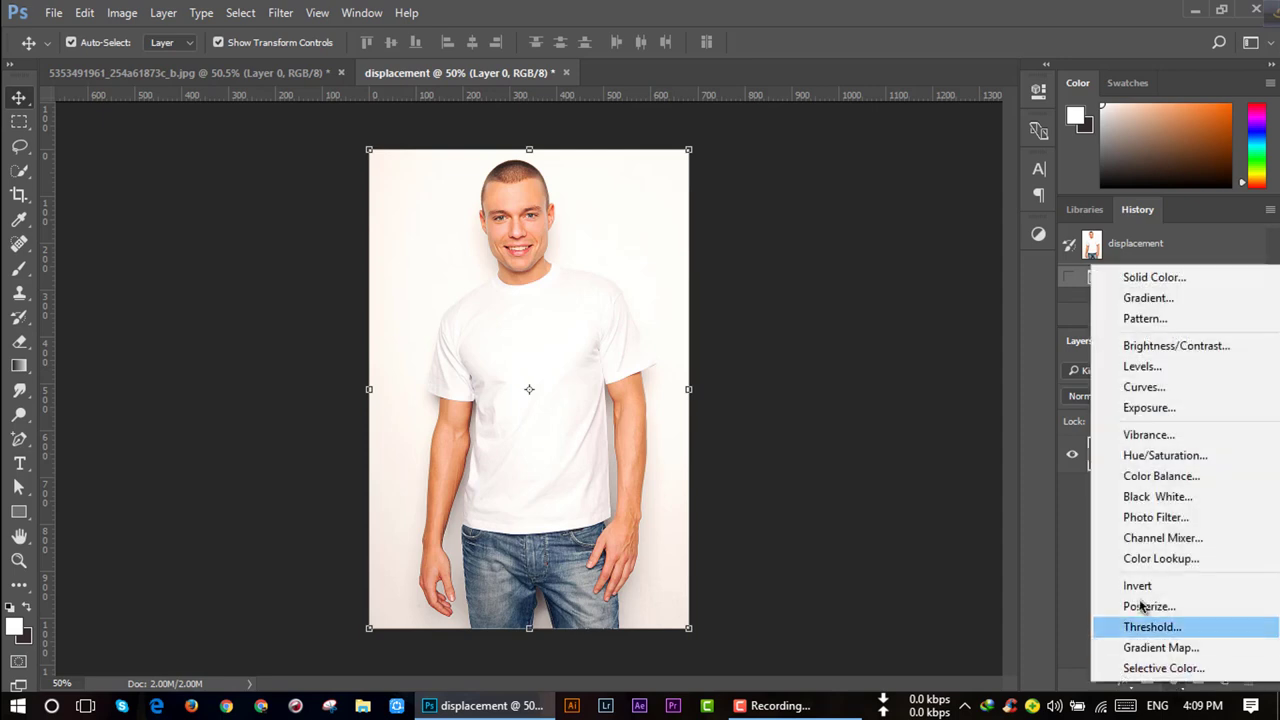
left_click(1158, 496)
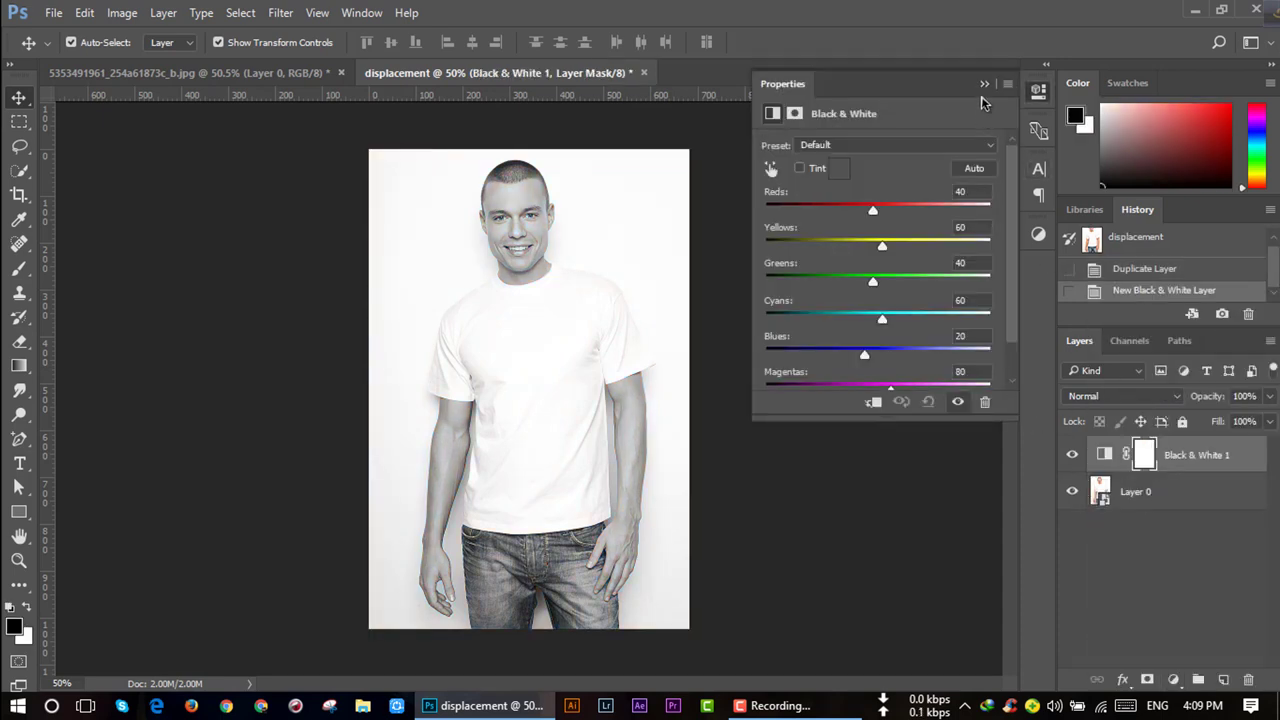
left_click(984, 84)
Apply a 2.0-pixel Gaussian Blur to Layer 0
left_click(279, 14)
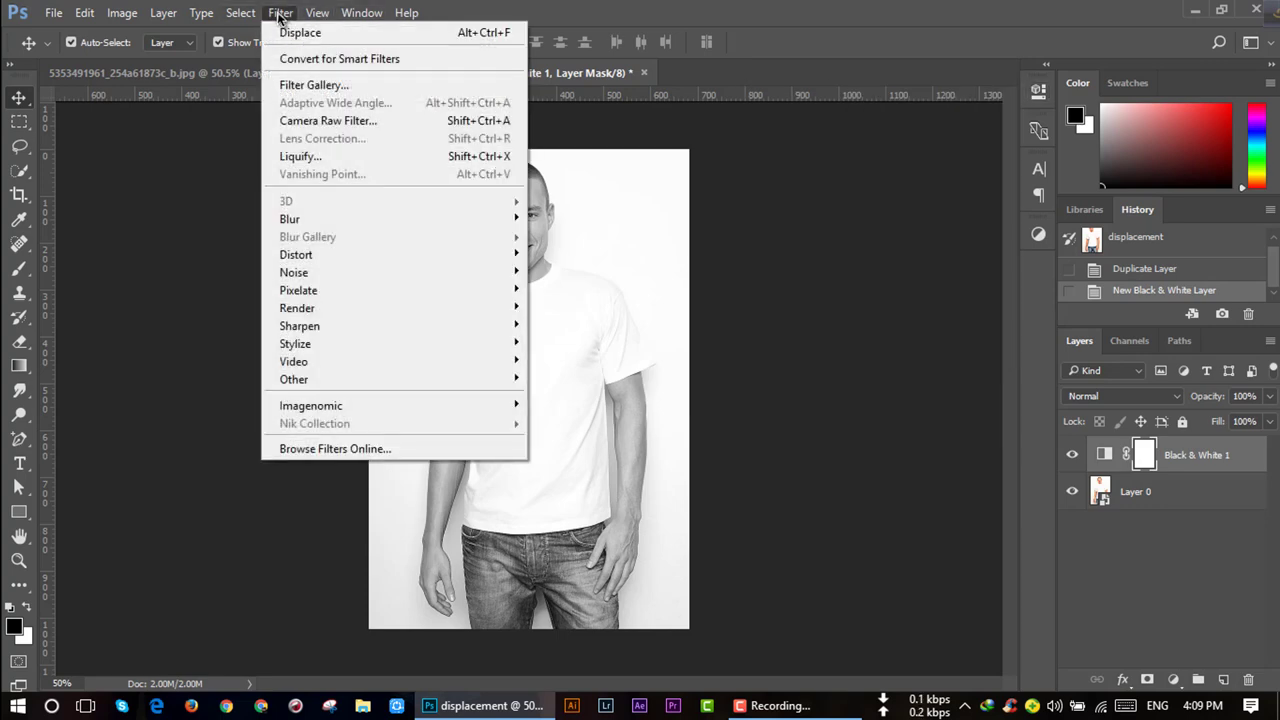
mouse_move(290, 218)
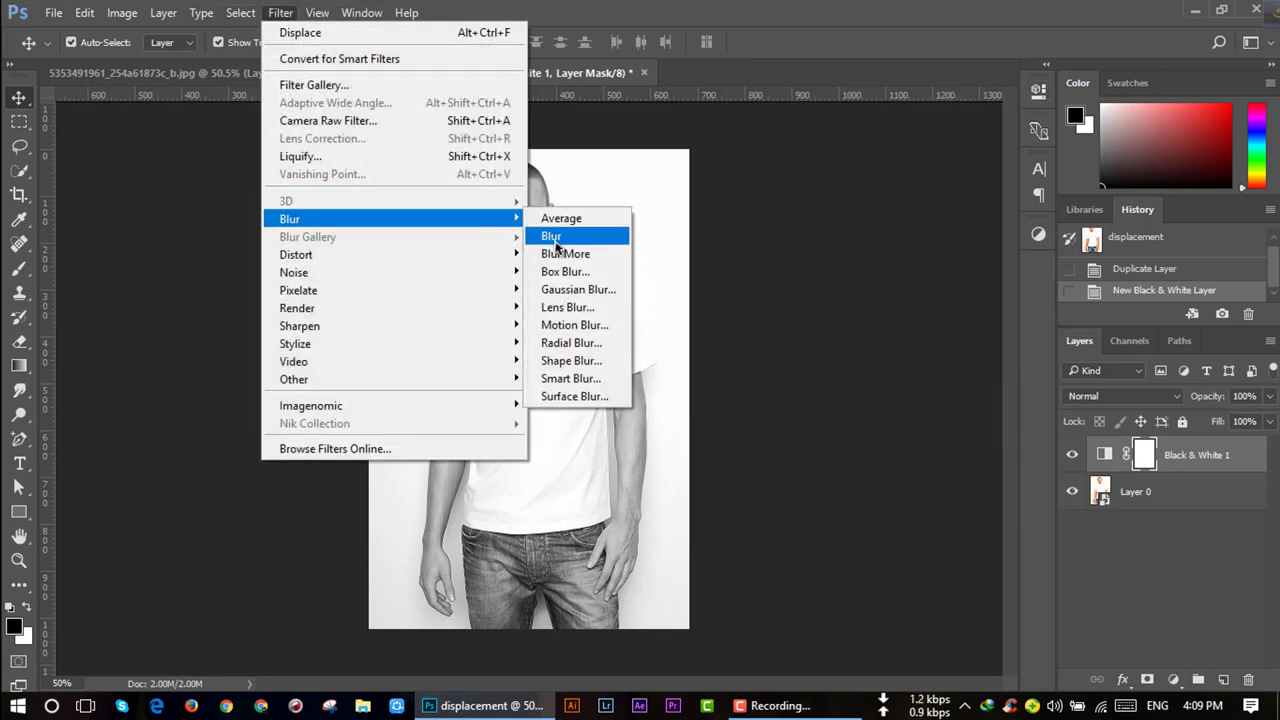
left_click(573, 289)
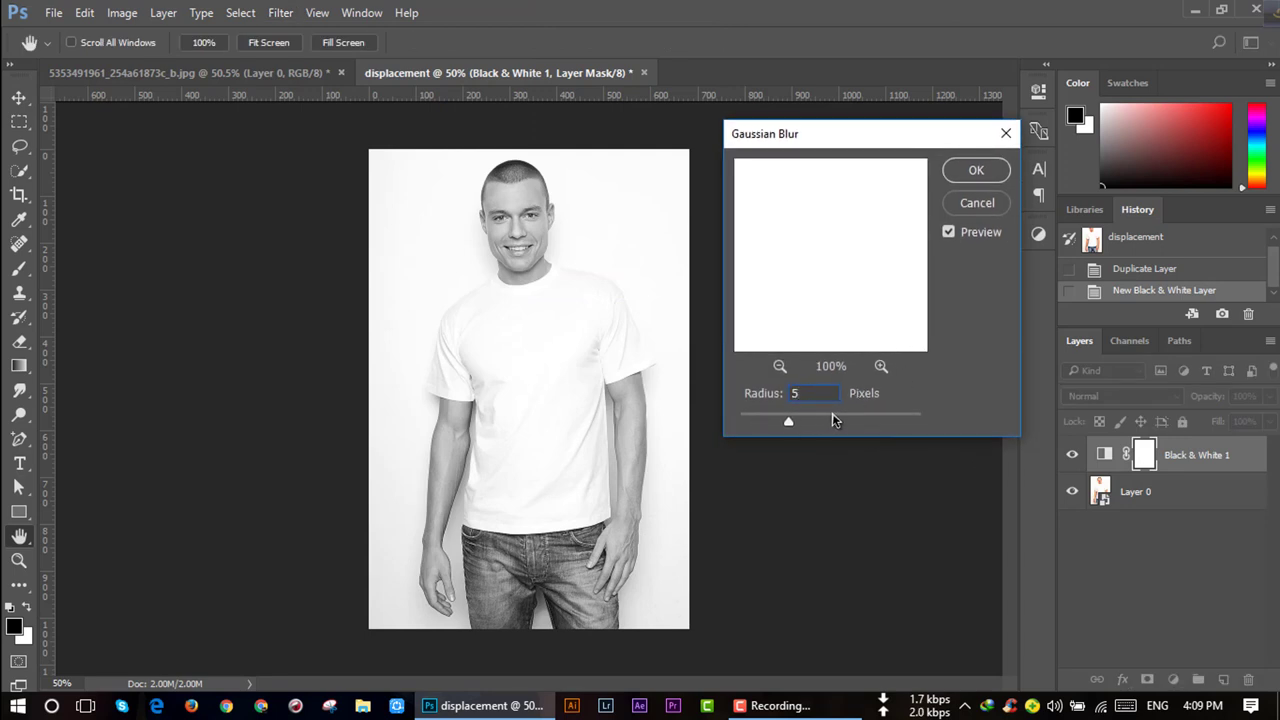
left_click(976, 203)
left_click(1138, 499)
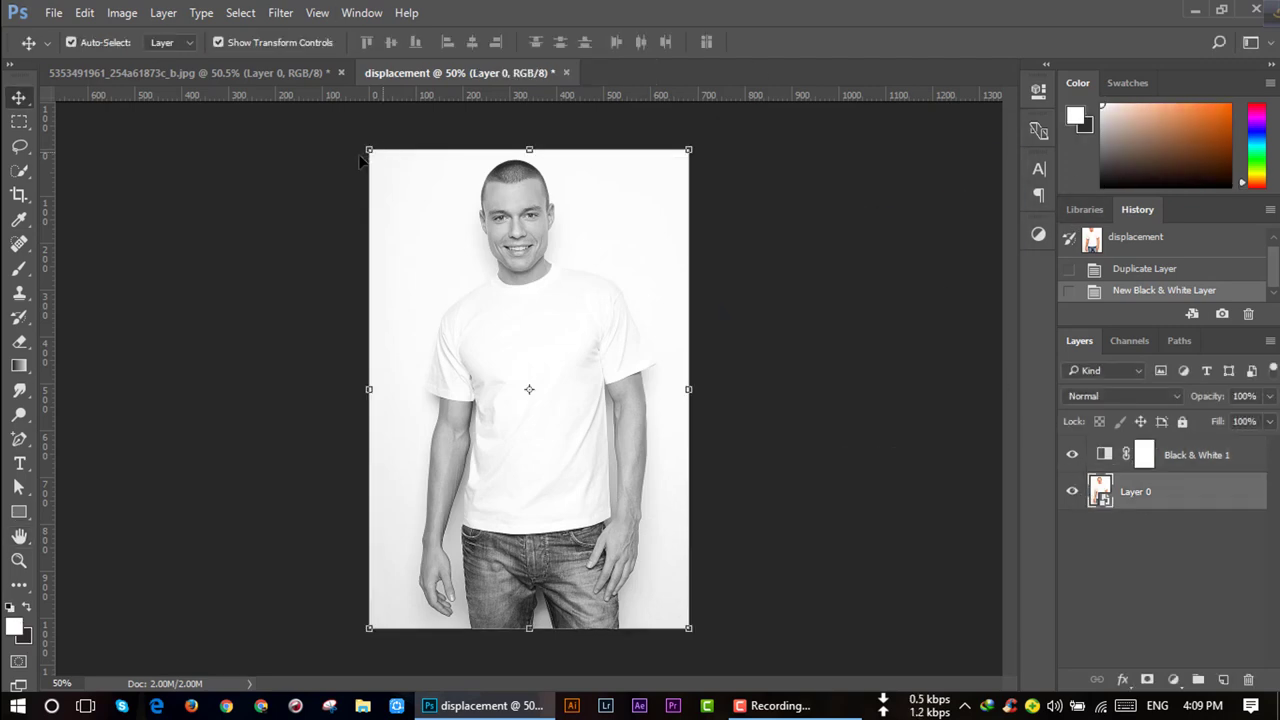
left_click(280, 13)
mouse_move(290, 219)
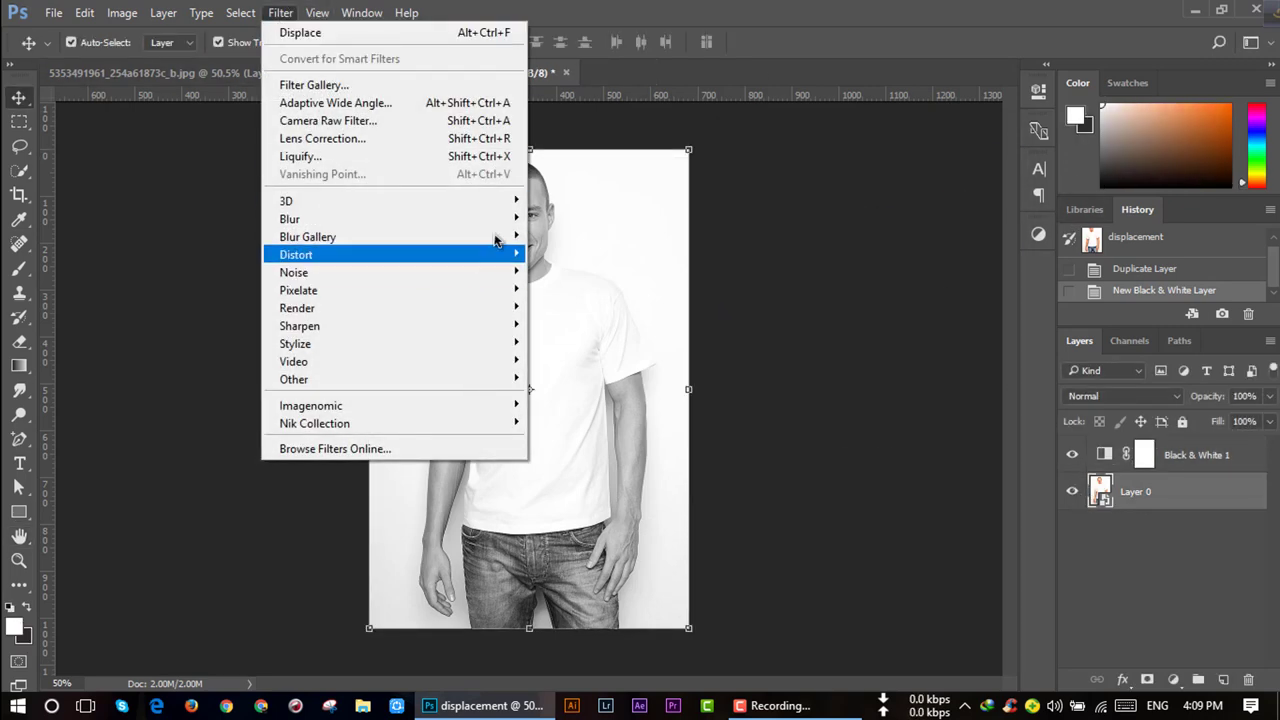
left_click(576, 289)
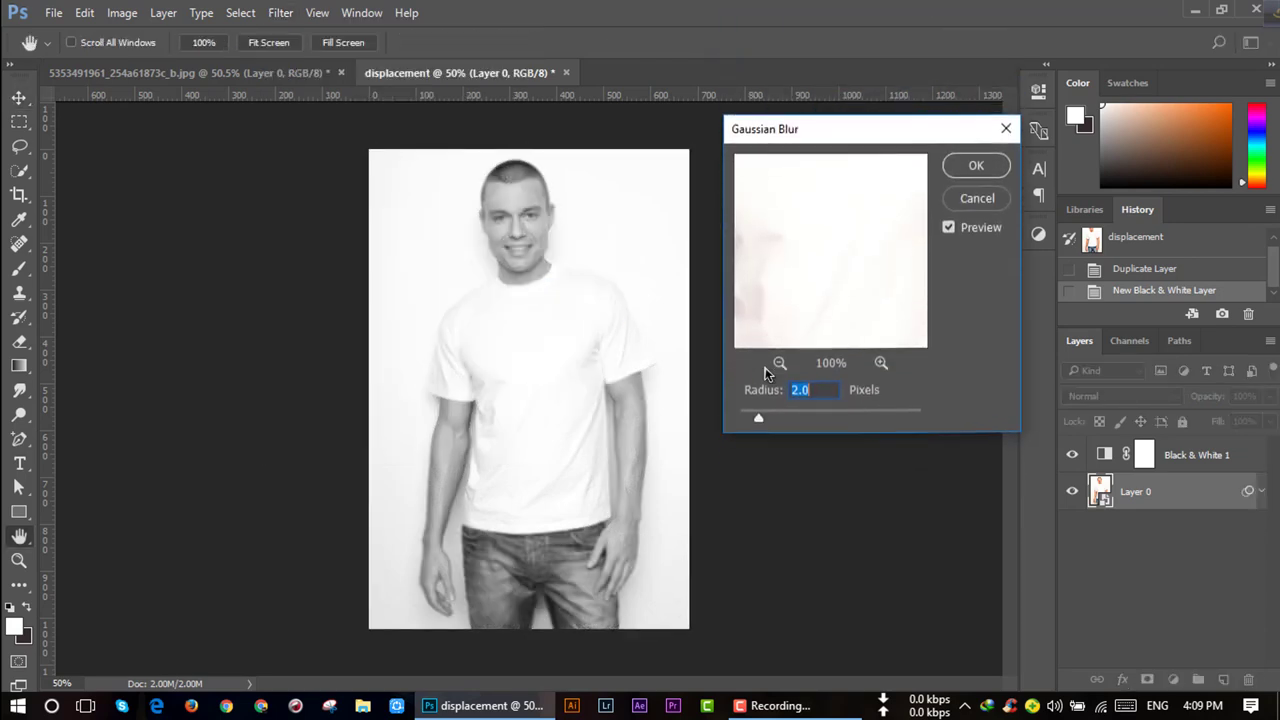
left_click(976, 172)
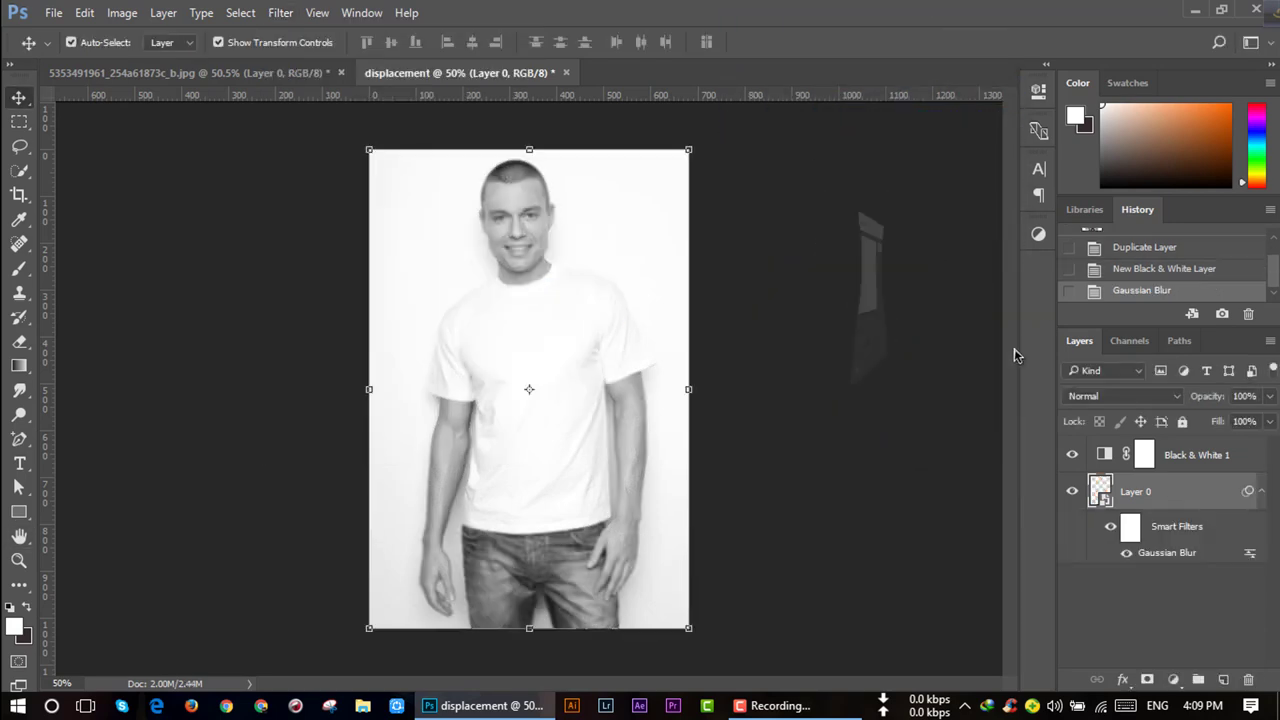
Save the document as displacement.psd in the New folder and close it
left_click(44, 14)
left_click(112, 218)
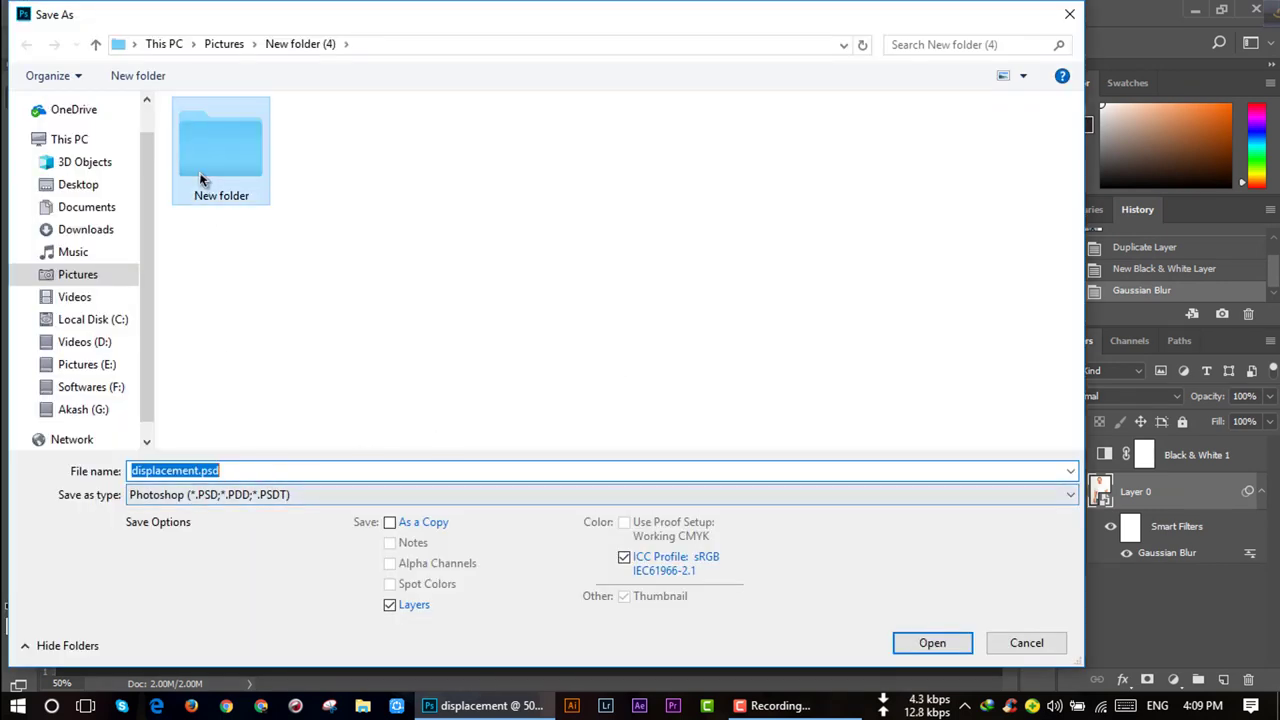
double_click(199, 172)
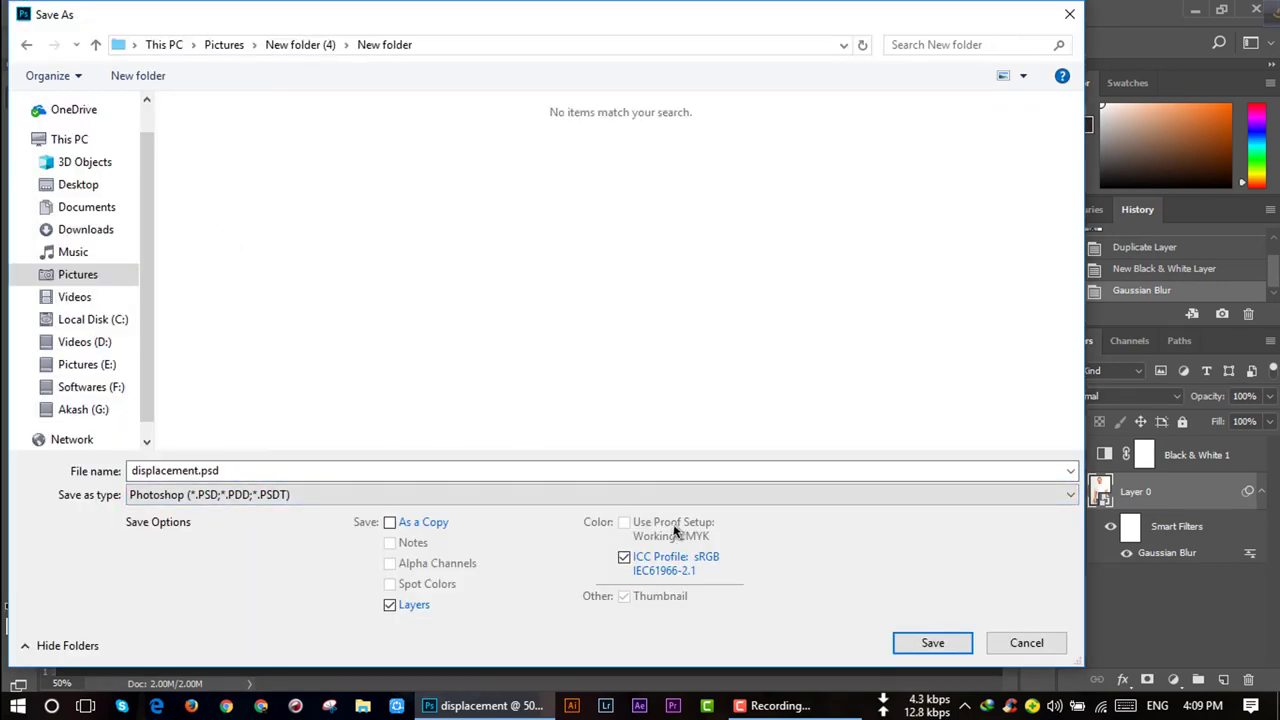
left_click(930, 644)
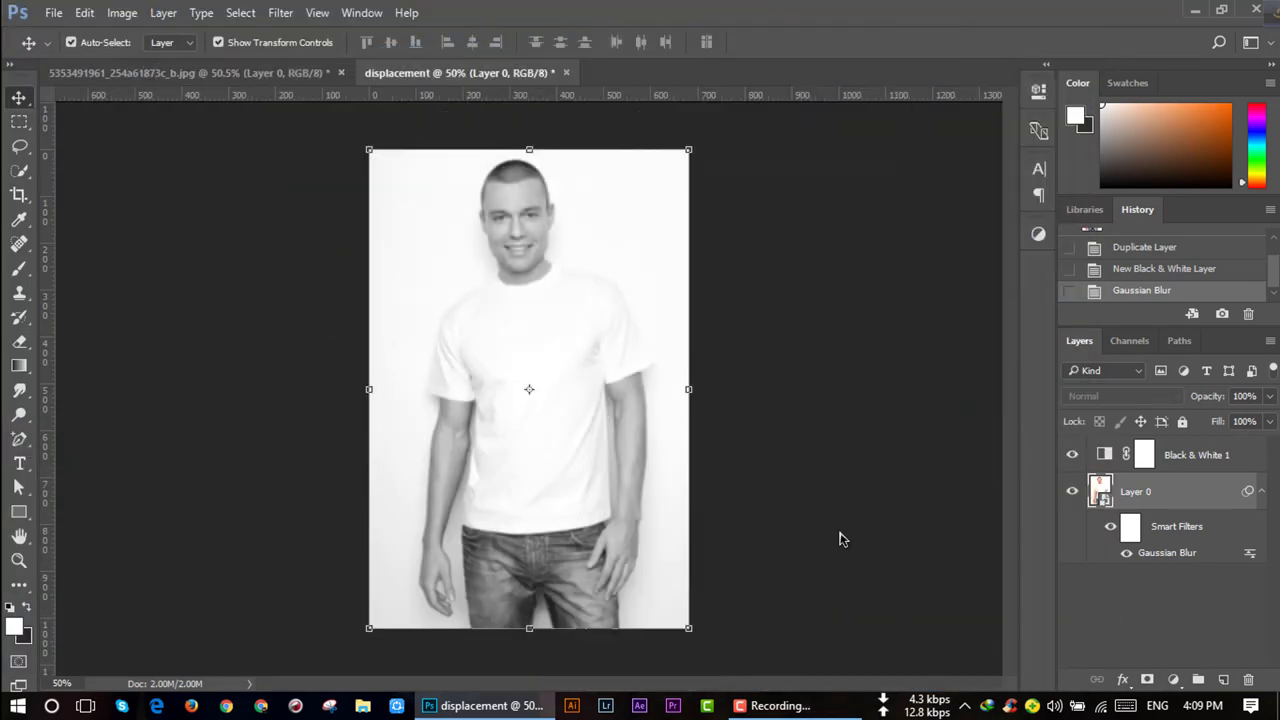
left_click(857, 208)
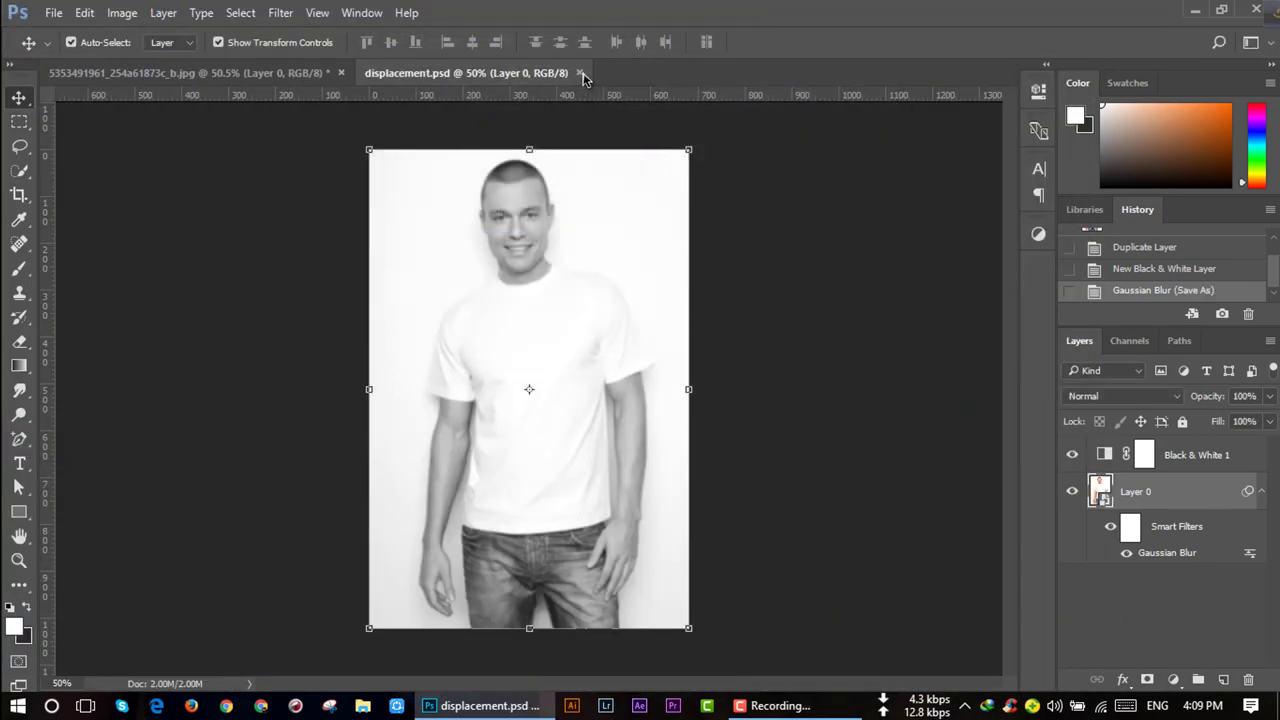
left_click(581, 73)
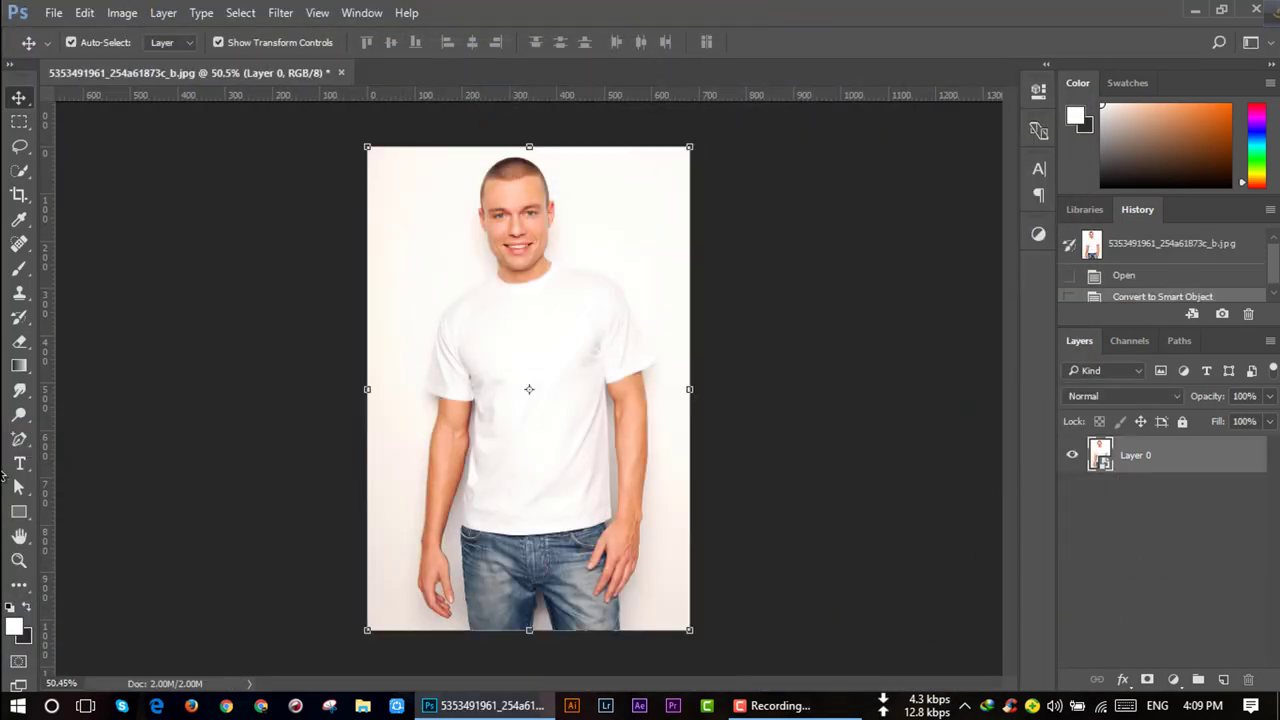
With a 118 px Quick Selection brush, select the T-shirt and left sleeve, subtracting the top-right background
left_click(19, 170)
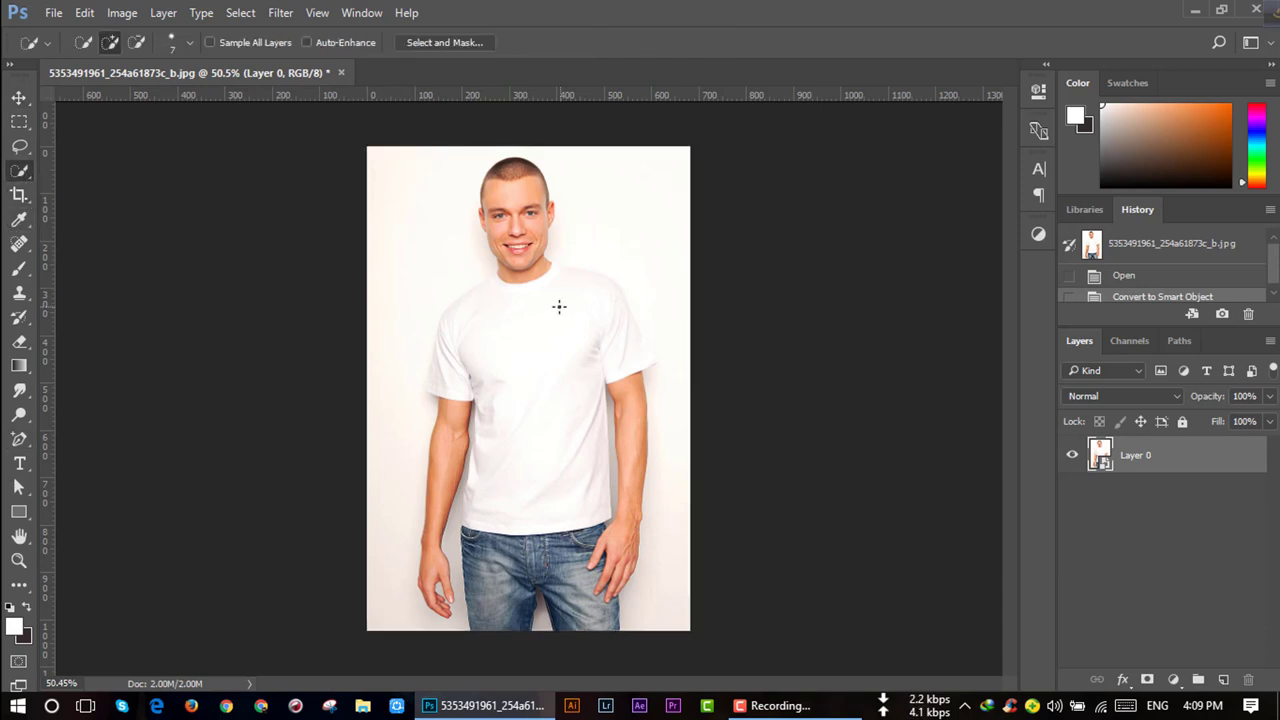
left_click(191, 45)
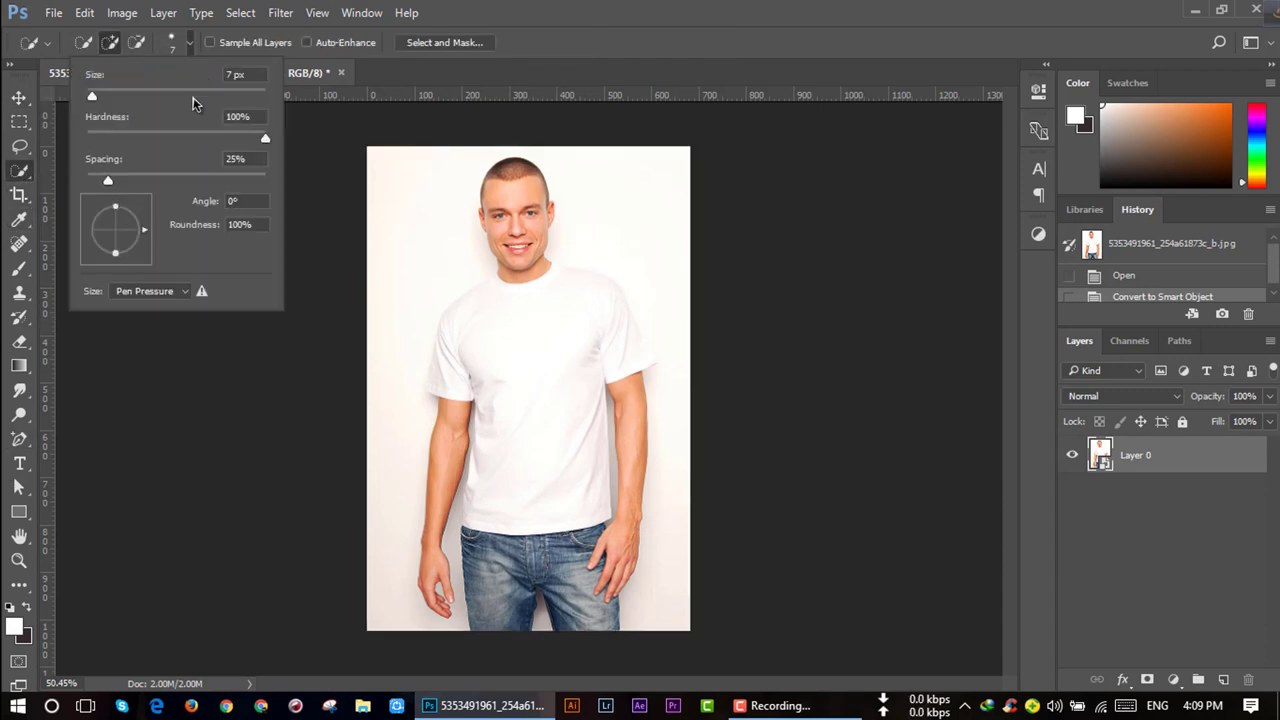
left_click_drag(200, 90, 184, 96)
key("Return")
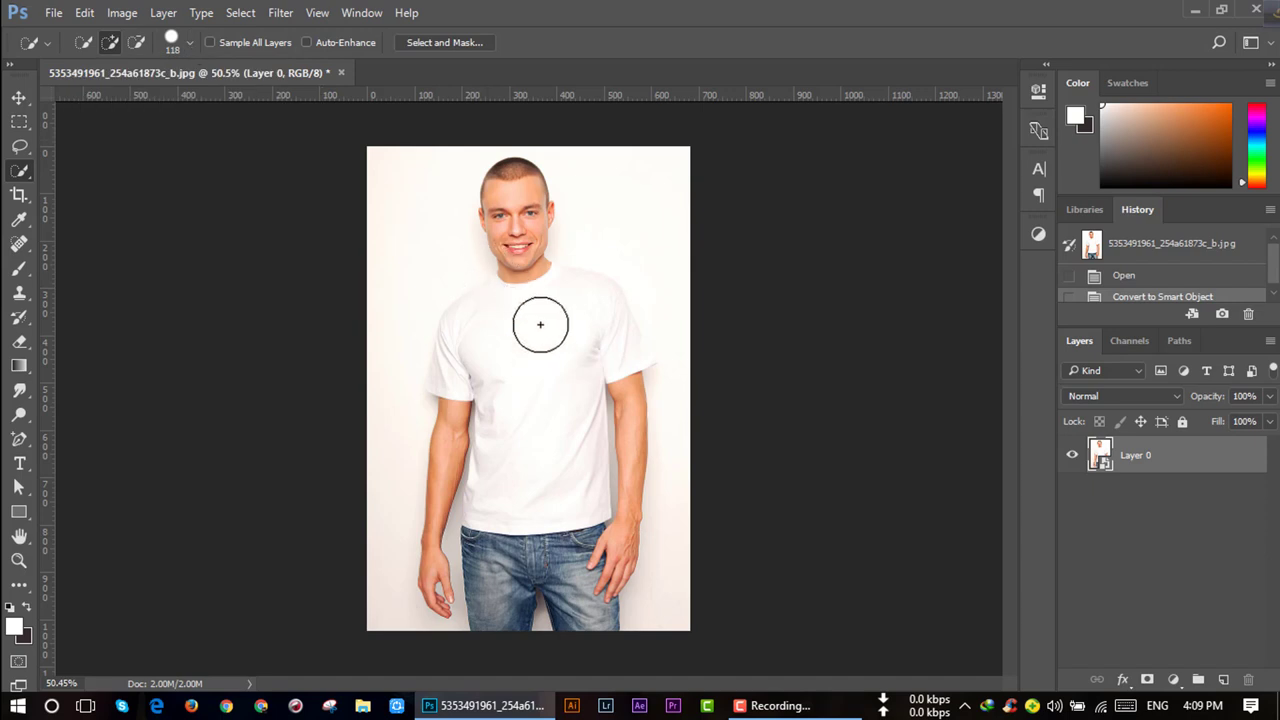
mouse_move(529, 389)
left_mouse_down()
mouse_move(532, 341)
mouse_move(583, 323)
mouse_move(594, 343)
mouse_move(580, 300)
mouse_move(606, 340)
left_mouse_up()
mouse_move(526, 347)
left_mouse_down()
mouse_move(457, 371)
mouse_move(514, 346)
left_mouse_up()
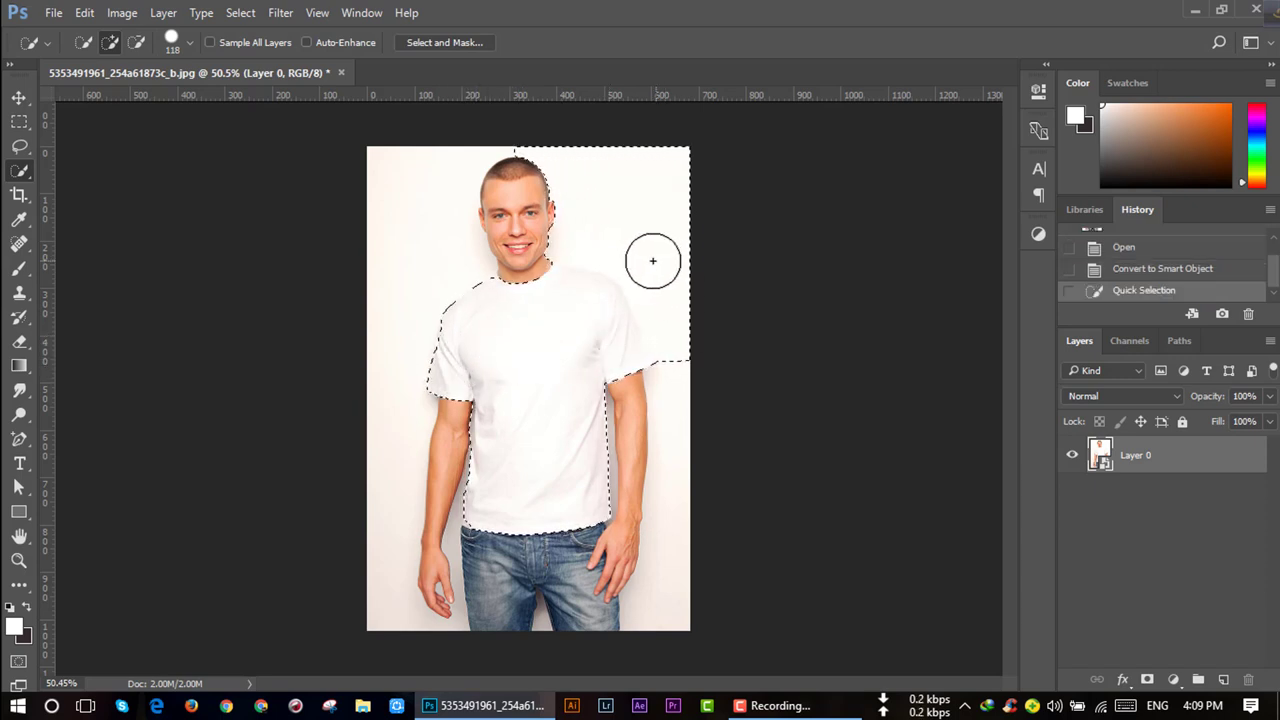
mouse_move(651, 260)
left_mouse_down("alt")
mouse_move(600, 157)
mouse_move(705, 345)
left_mouse_up("alt")
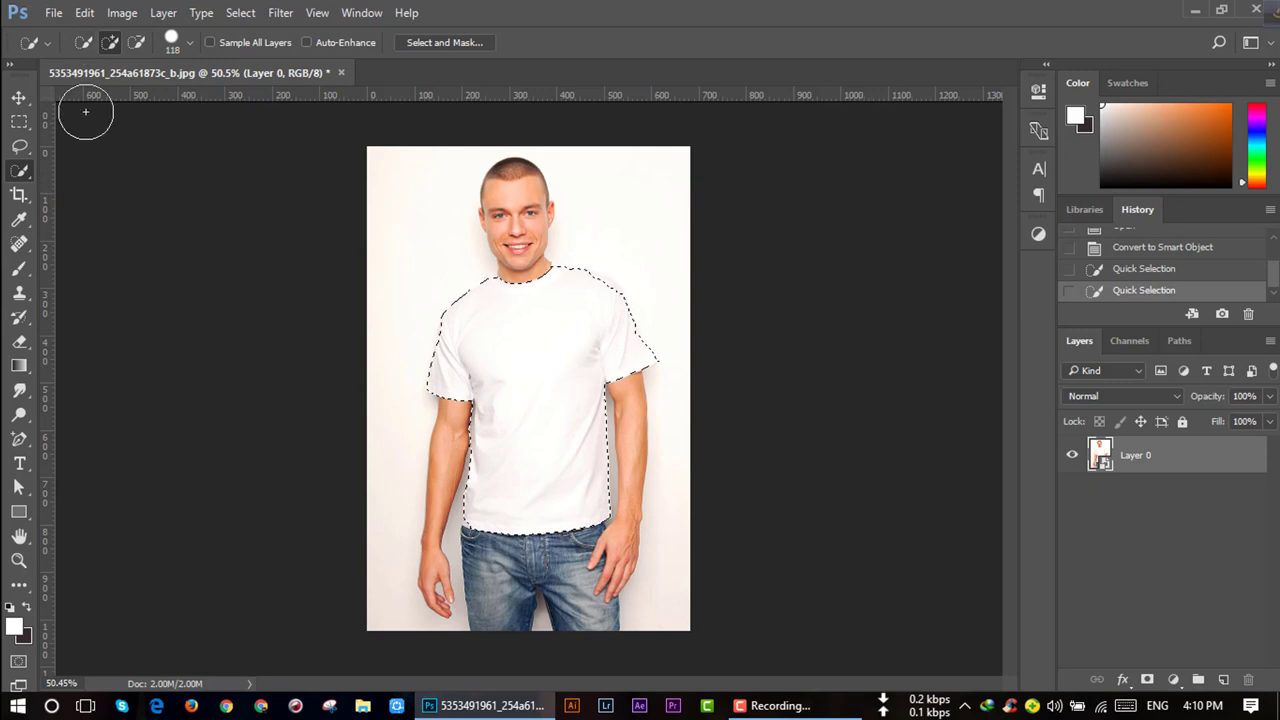
Using a 13 px brush, pull the neckline edge to the neck, extend to the left shoulder, and exclude the arm
left_click(172, 42)
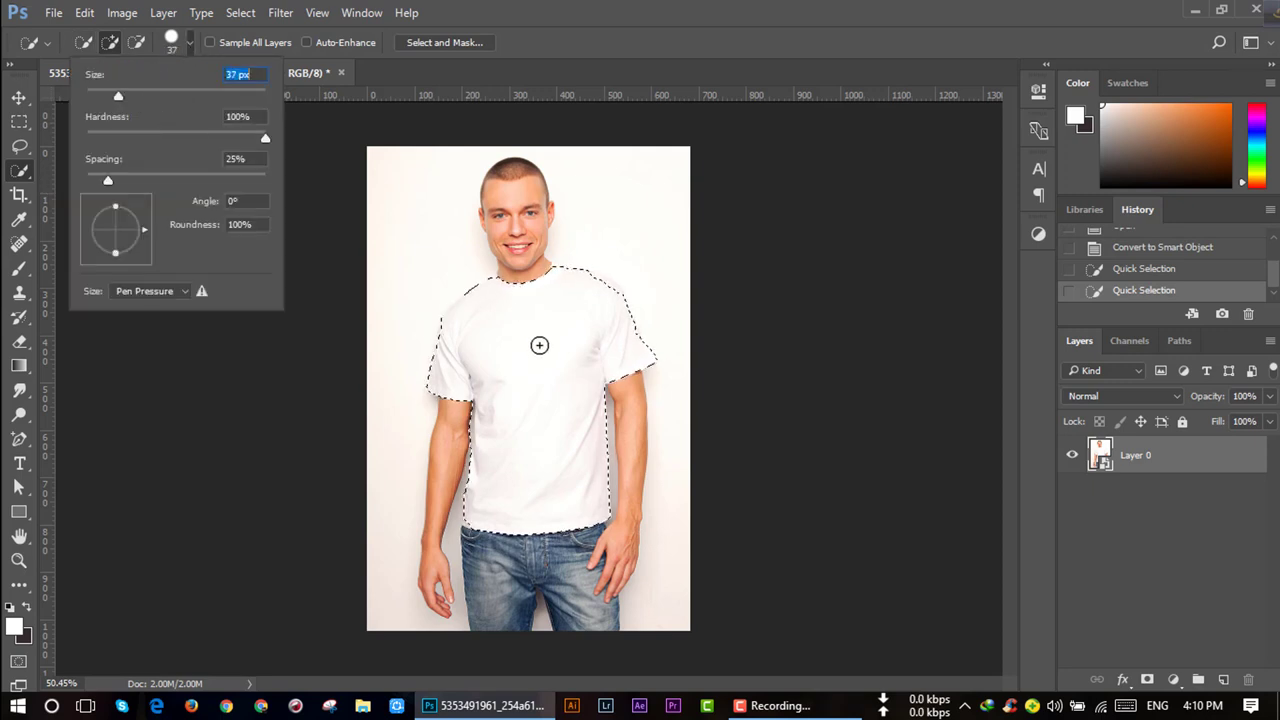
left_click(528, 348)
scroll(490, 295, "up", 2, "alt")
scroll(487, 289, "up", 2, "alt")
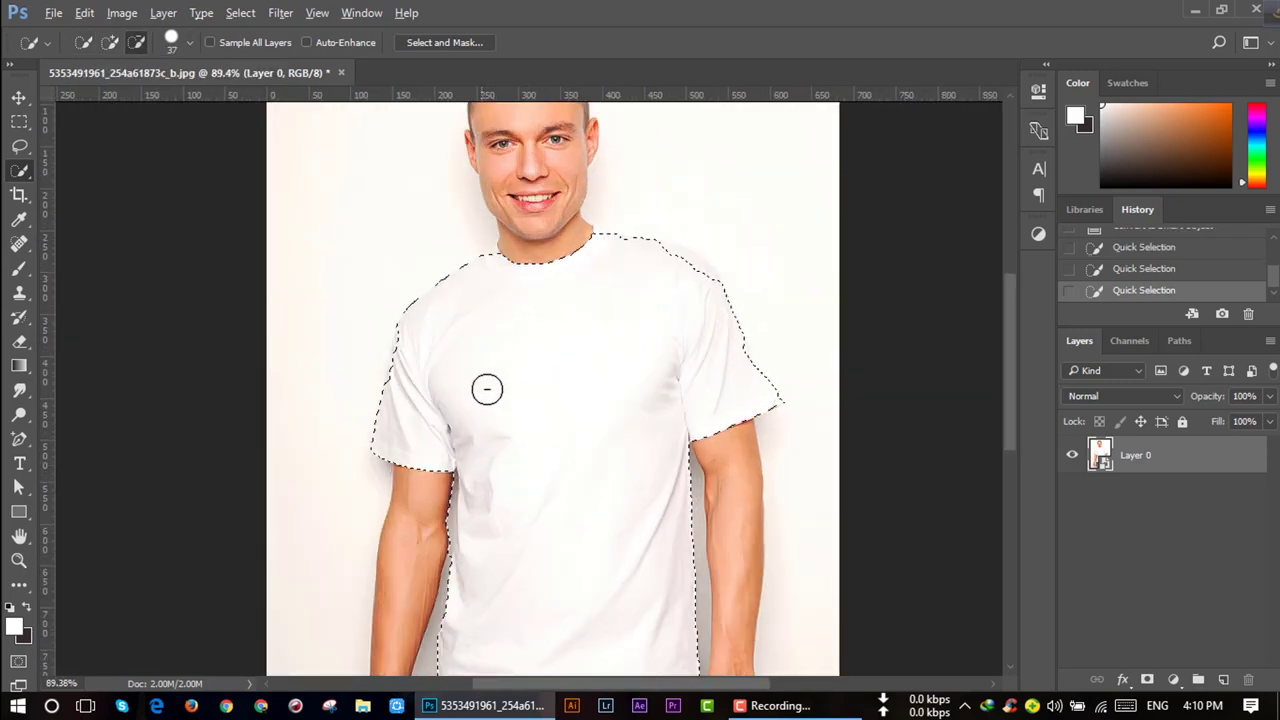
scroll(648, 293, "up", 2, "alt")
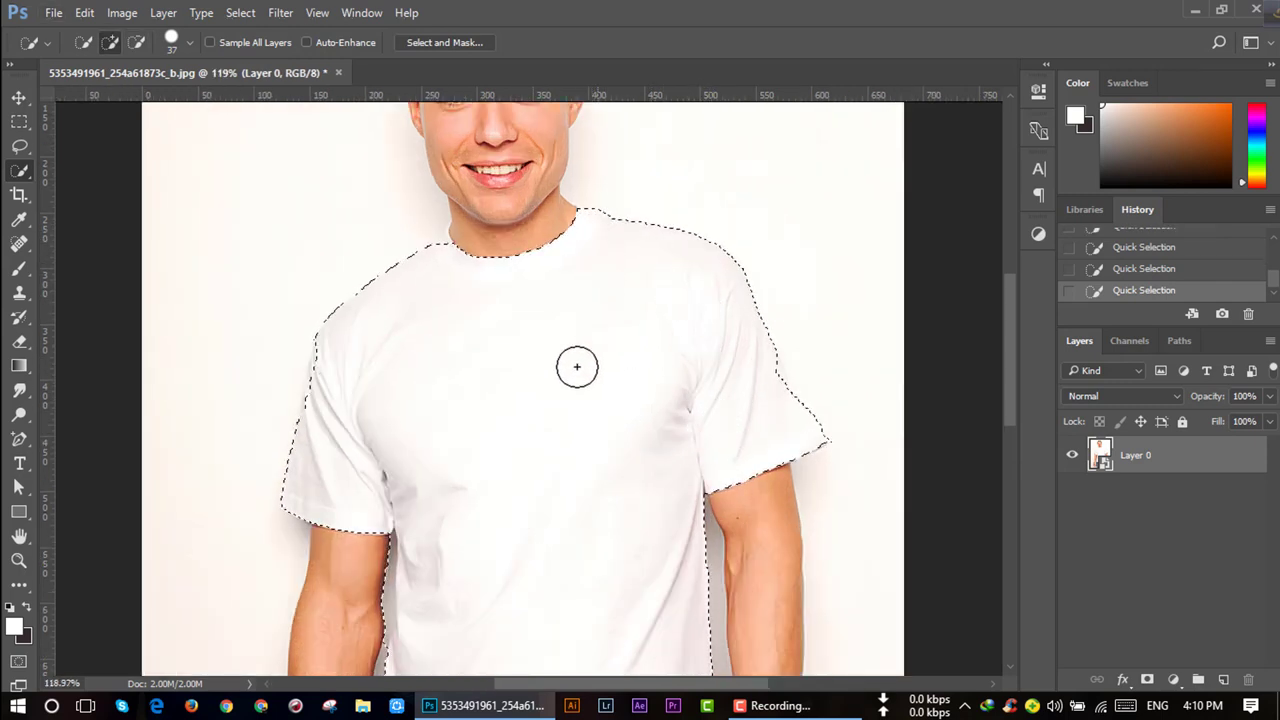
left_click(189, 43)
left_click_drag(118, 95, 97, 94)
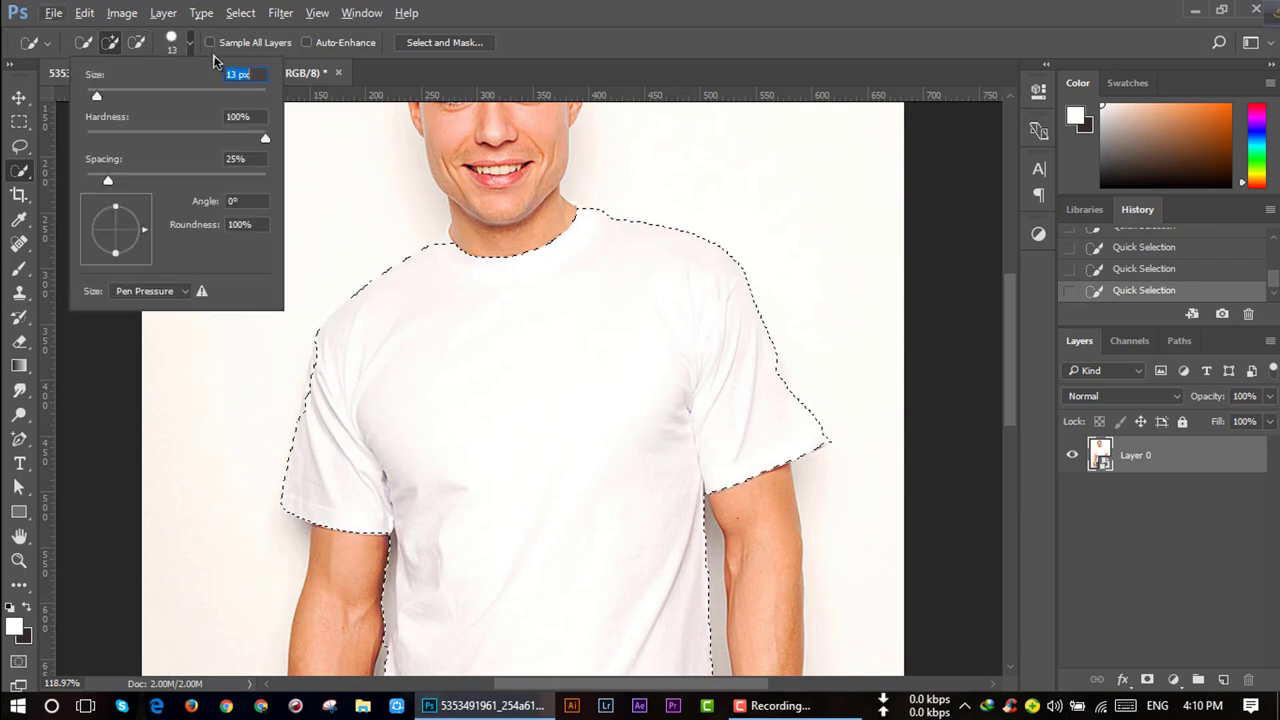
scroll(543, 200, "up", 2, "alt")
scroll(547, 197, "up", 3, "alt")
scroll(547, 197, "up", 3, "alt")
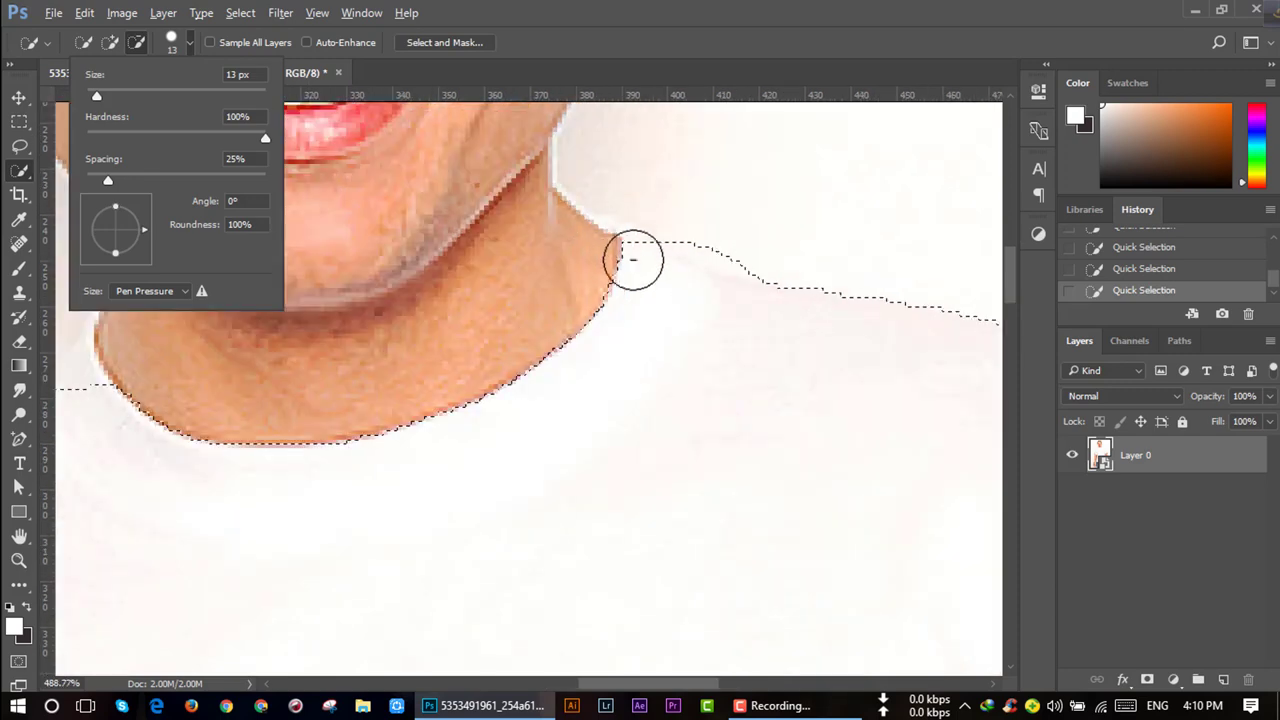
left_click(715, 231)
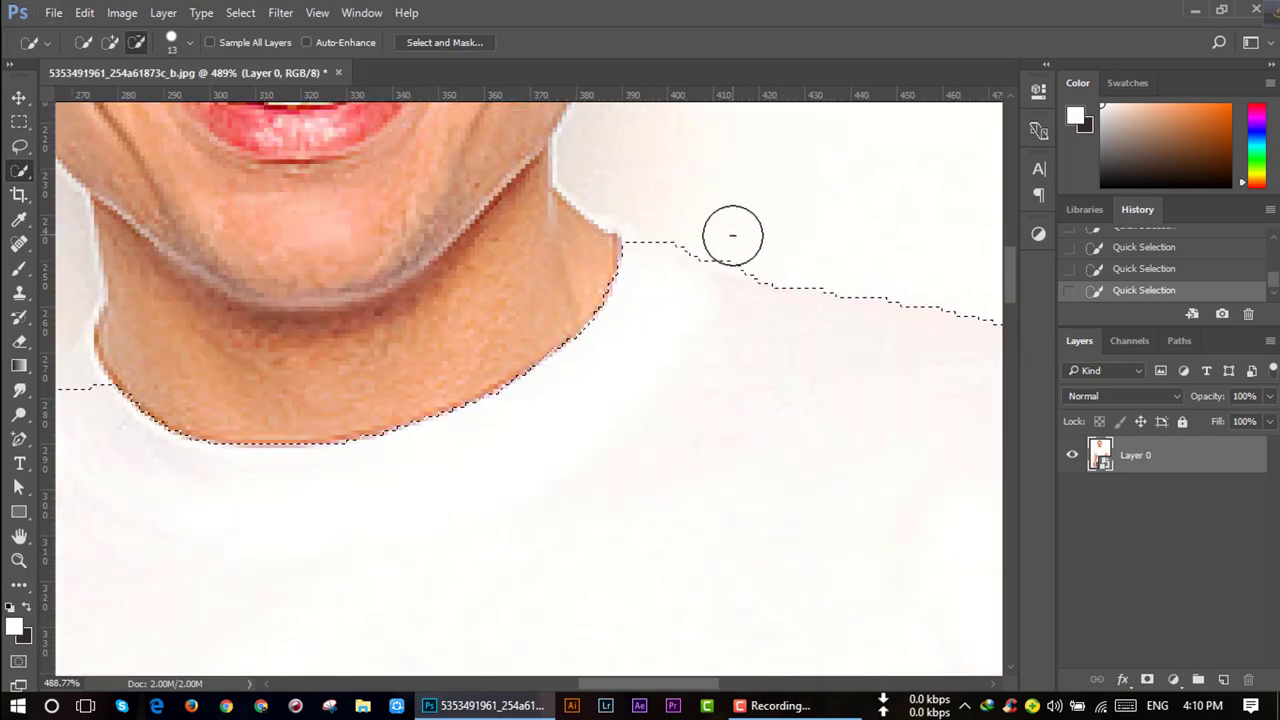
scroll(632, 336, "down", 3, "alt")
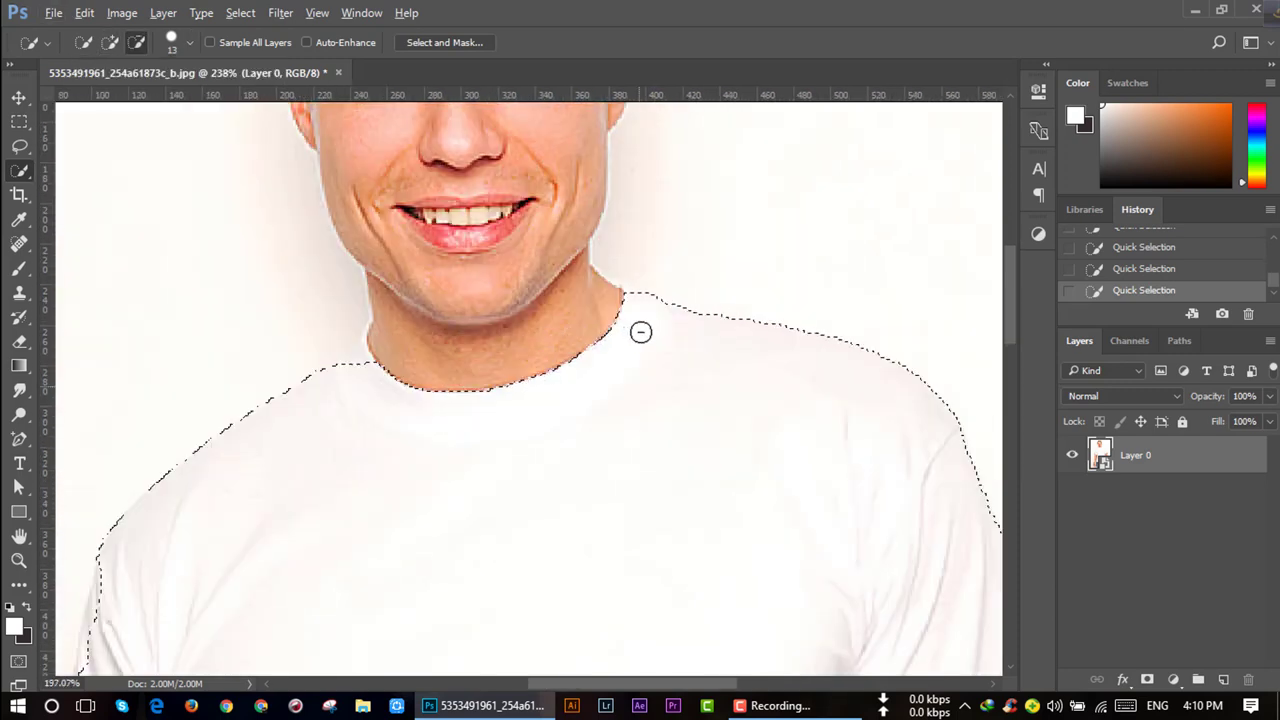
scroll(411, 357, "up", 3, "alt")
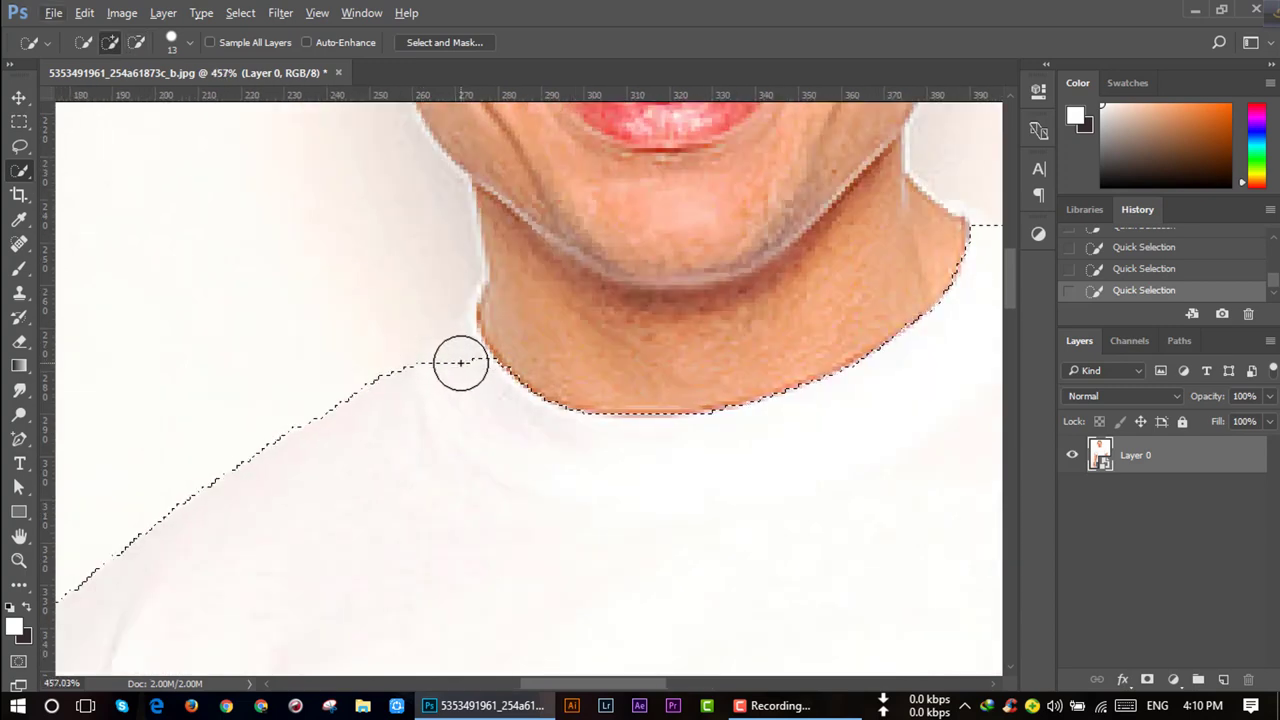
left_click(451, 363)
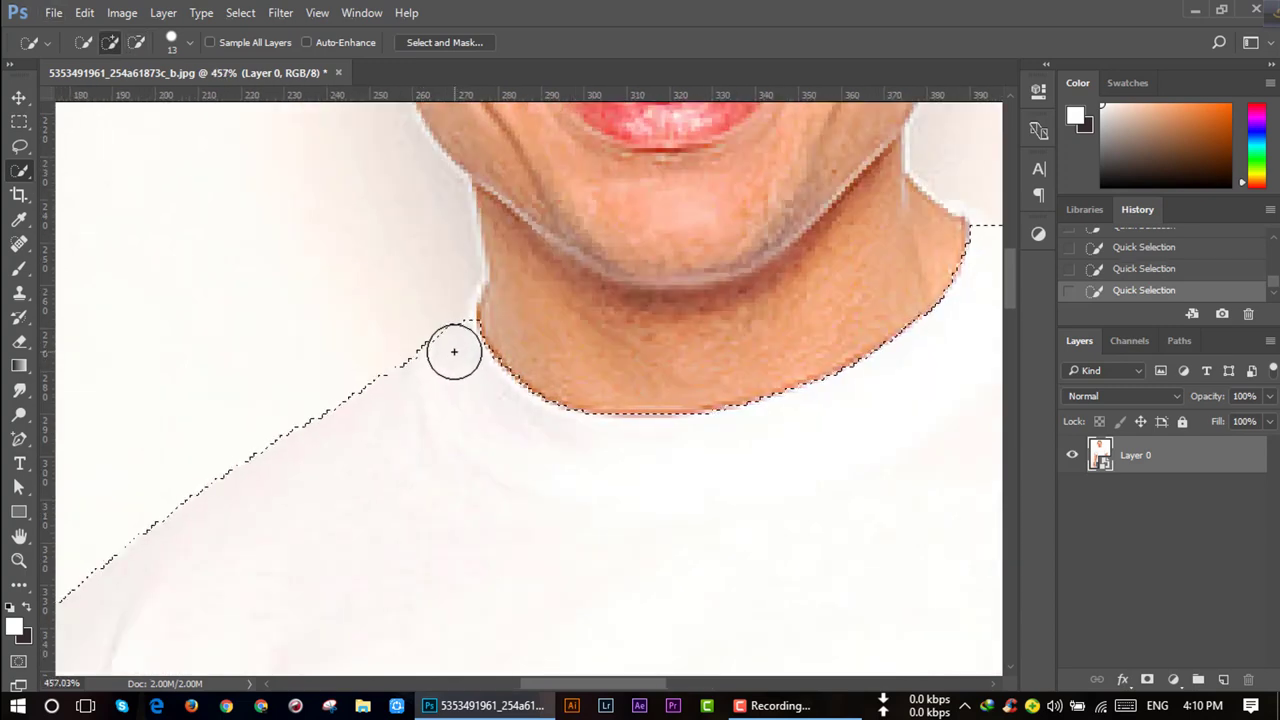
scroll(433, 444, "down", 3, "alt")
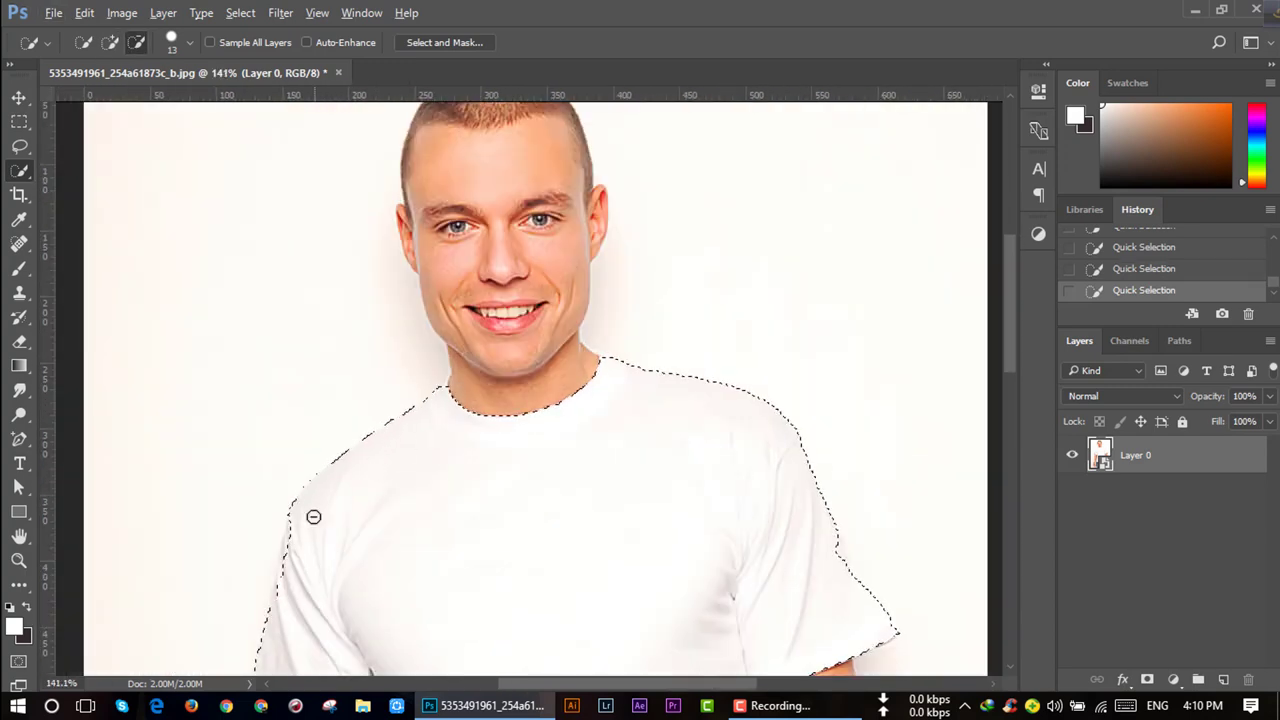
scroll(300, 540, "down", 3, "alt")
scroll(290, 552, "up", 4, "alt")
left_click_drag(323, 480, 311, 554)
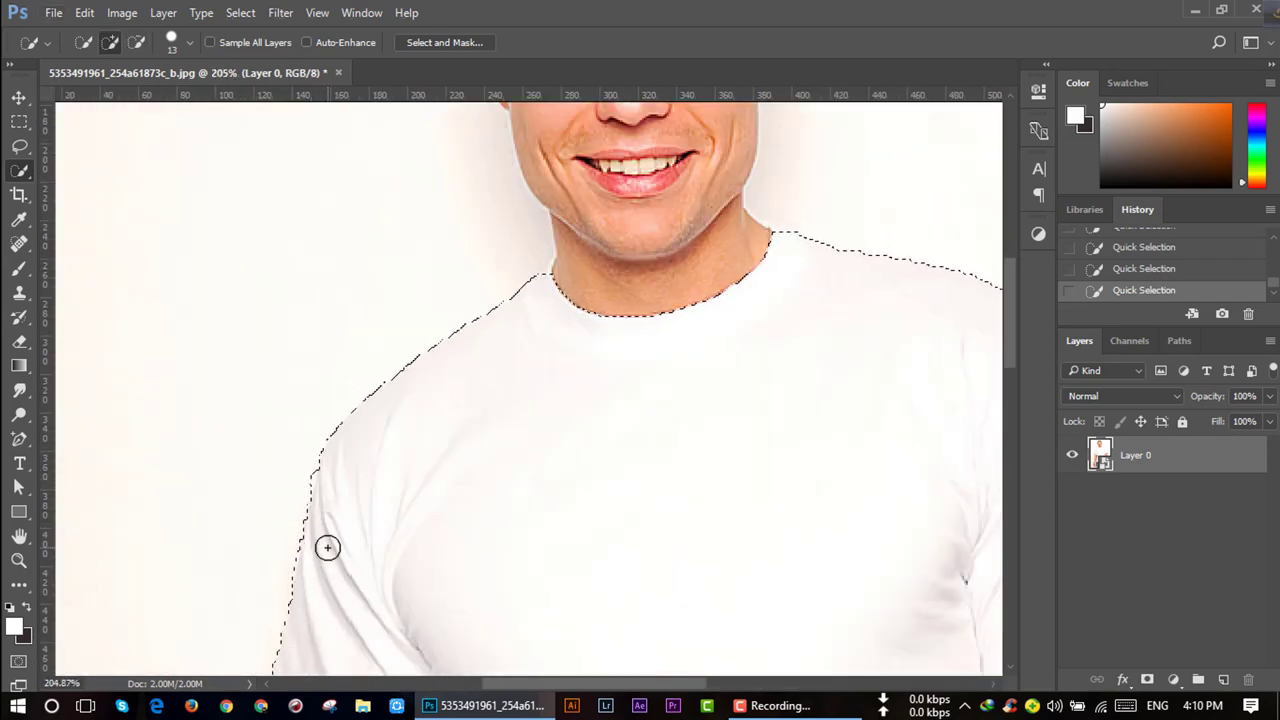
scroll(323, 543, "down", 2)
scroll(323, 541, "down", 2)
scroll(320, 540, "down", 1)
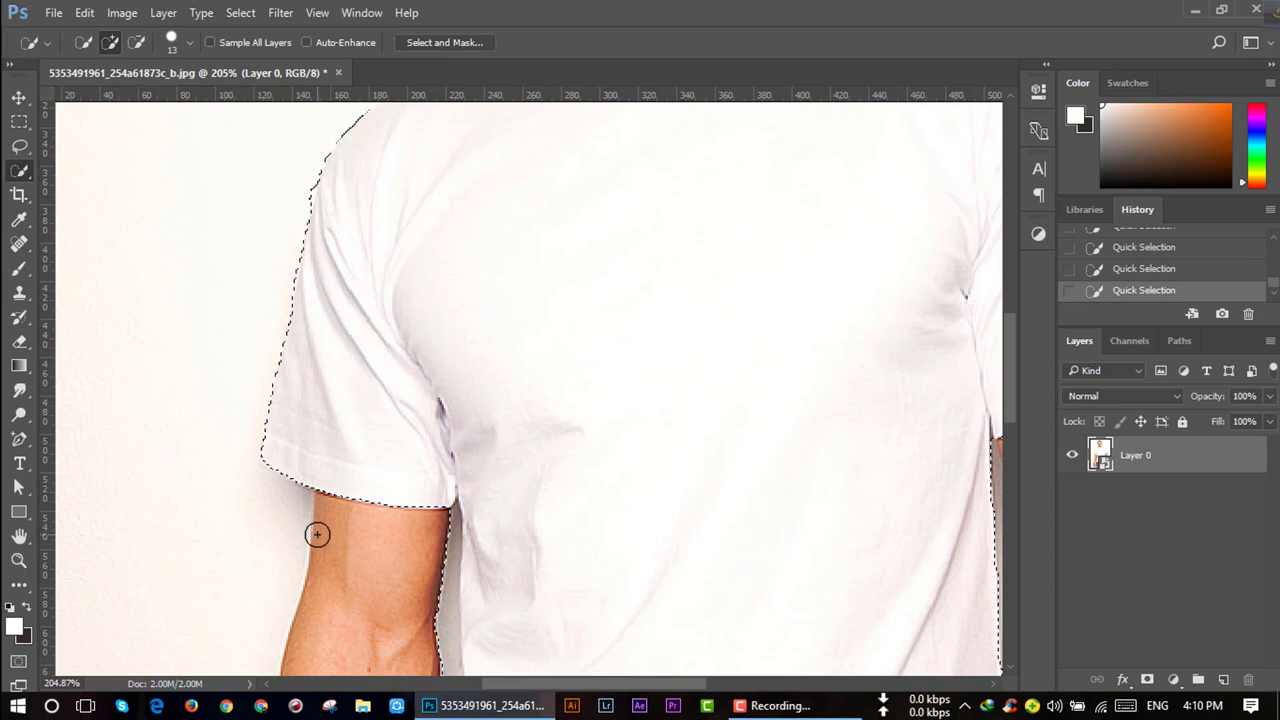
scroll(491, 505, "down", 3)
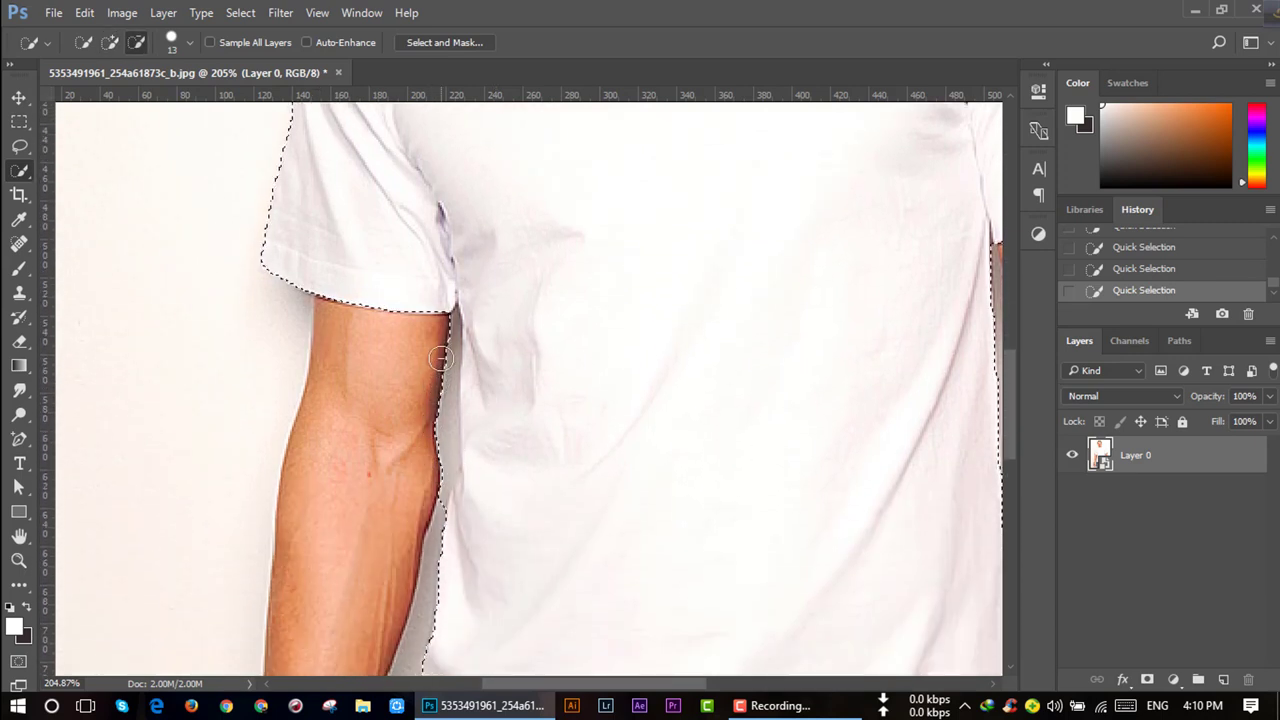
left_click_drag(431, 404, 446, 374)
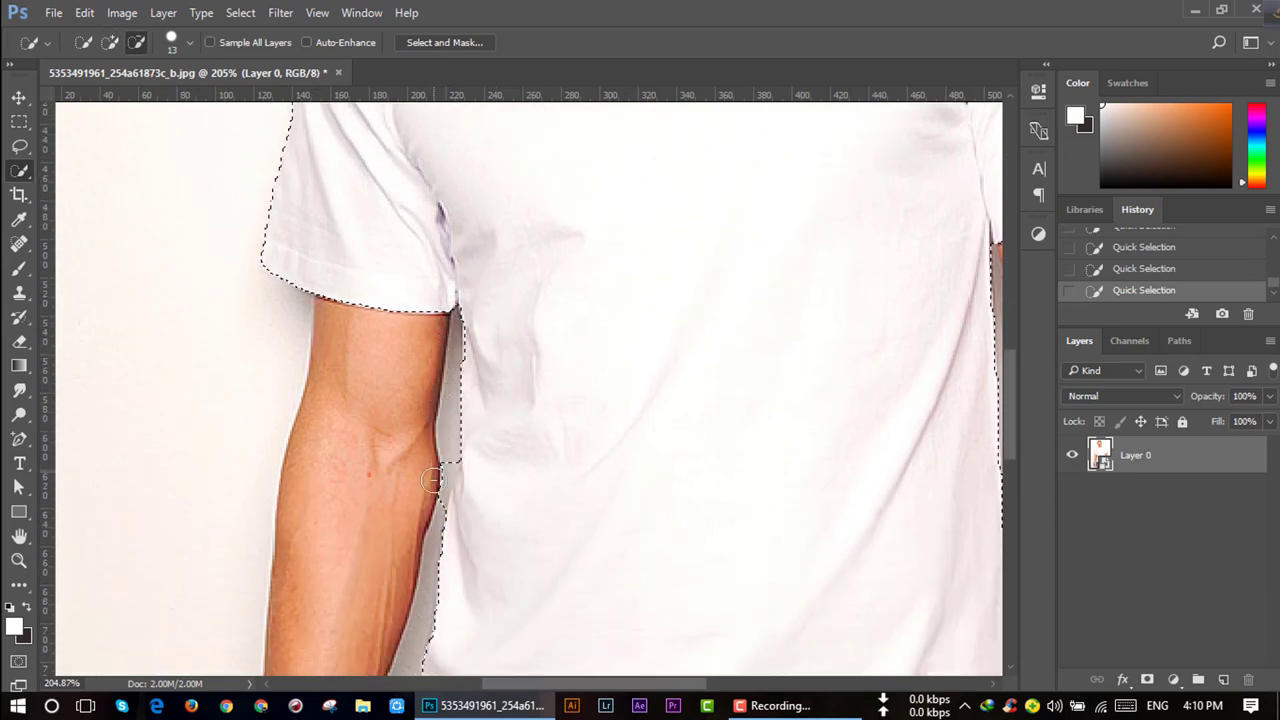
left_click_drag(432, 540, 454, 546)
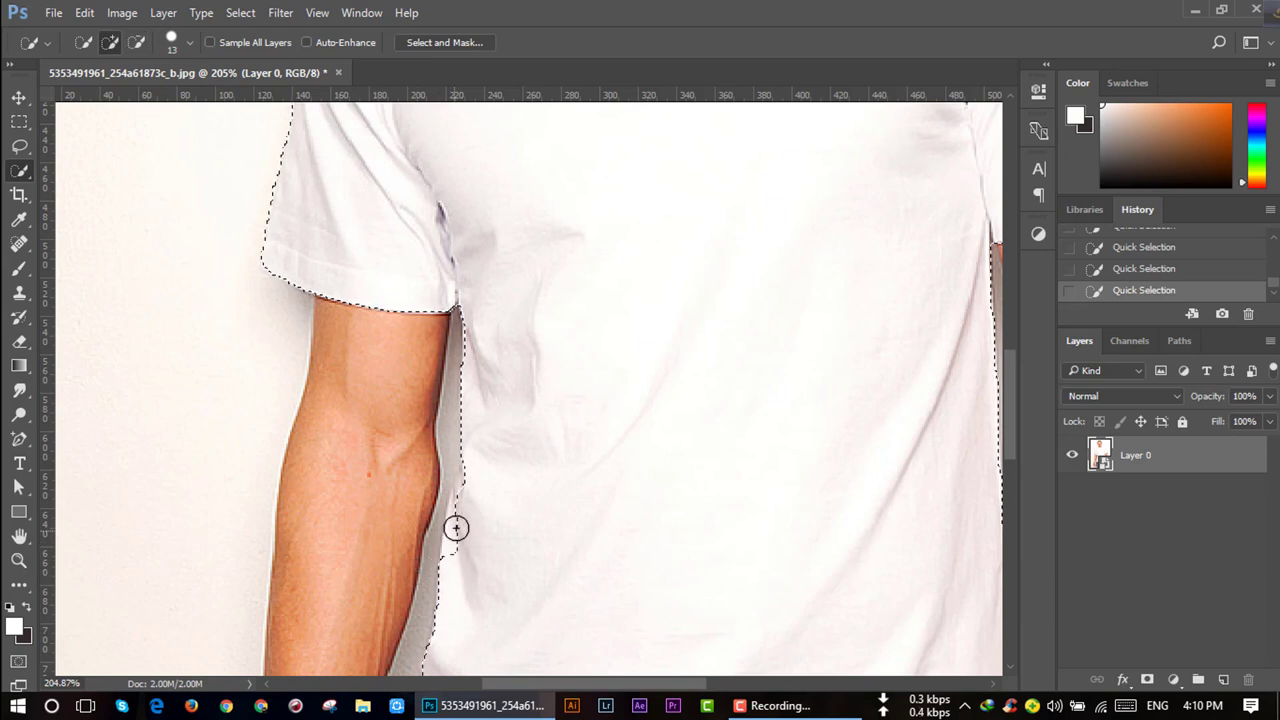
With a 5 px brush, tidy the collar edge, filling gaps and trimming neck skin out
scroll(498, 520, "down", 3)
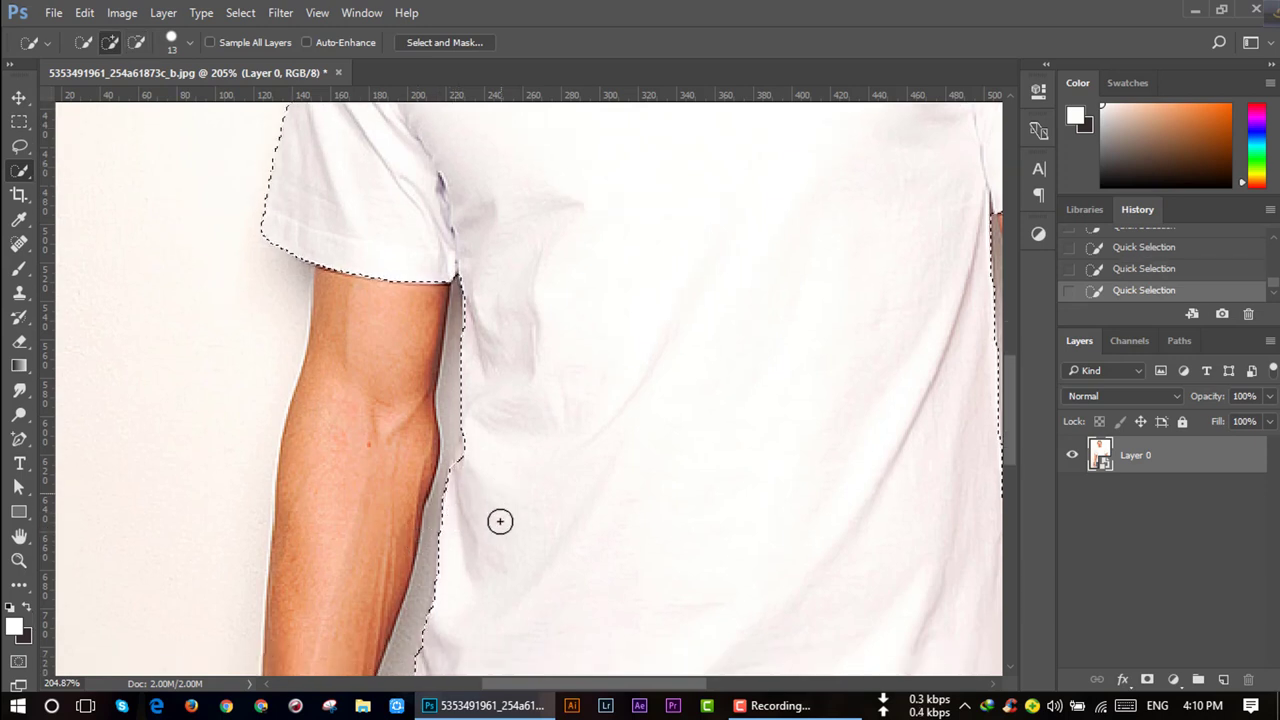
scroll(480, 340, "down", 1)
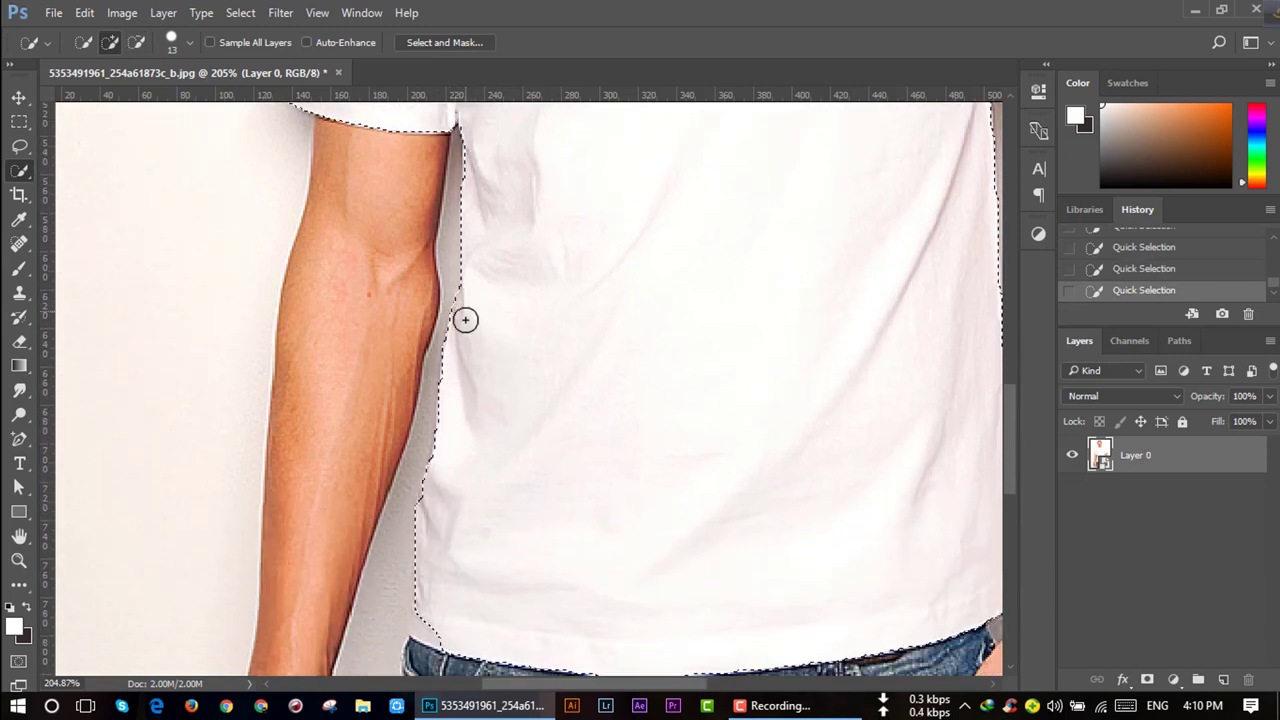
scroll(465, 575, "down", 1)
scroll(465, 575, "down", 2)
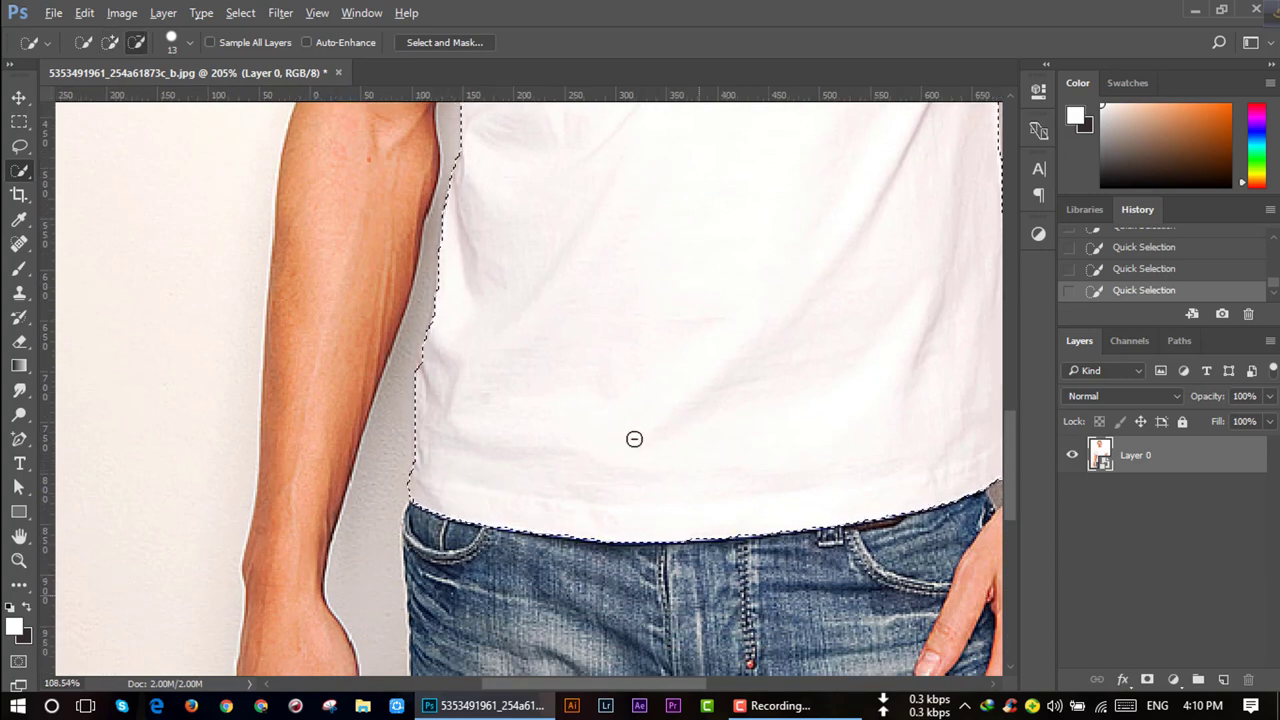
scroll(700, 430, "down", 5)
scroll(791, 234, "up", 1)
scroll(791, 238, "down", 2)
scroll(791, 236, "down", 2)
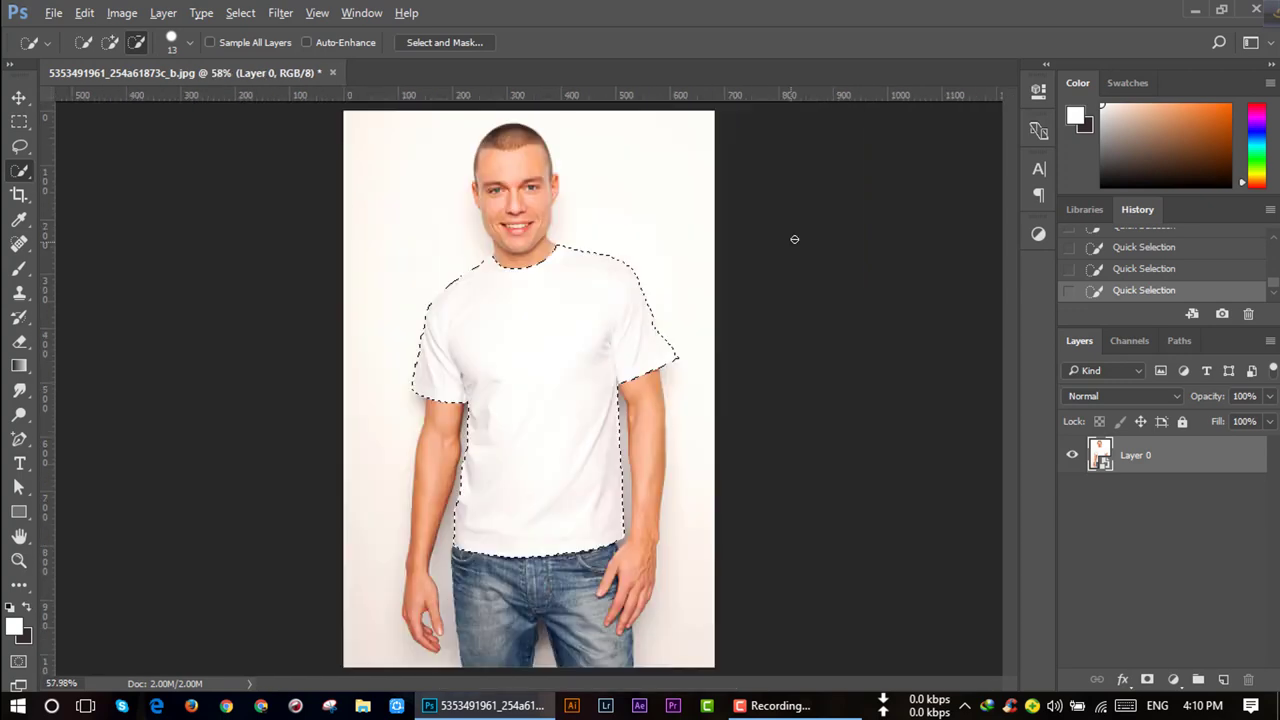
scroll(578, 237, "up", 1)
scroll(570, 237, "up", 1)
scroll(570, 238, "down", 2)
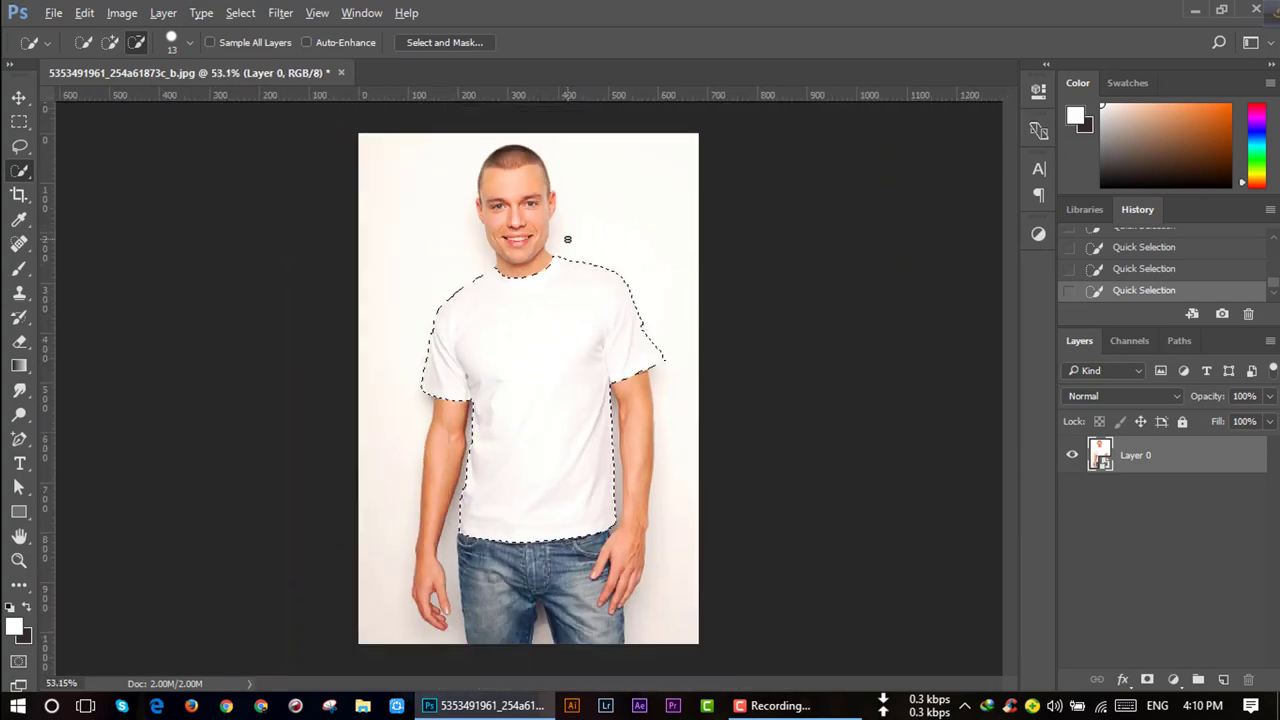
scroll(570, 240, "down", 1)
scroll(596, 288, "up", 1)
scroll(540, 270, "up", 2)
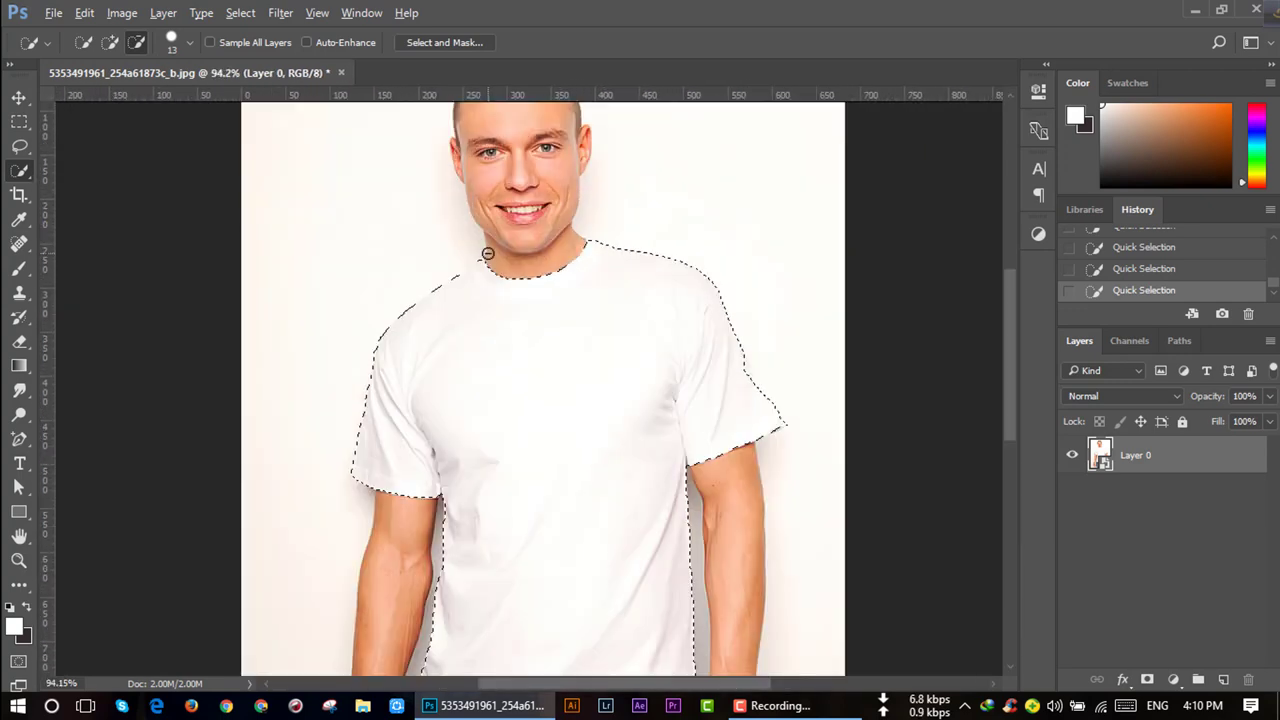
scroll(487, 253, "up", 1)
scroll(487, 253, "down", 2)
scroll(903, 403, "down", 2)
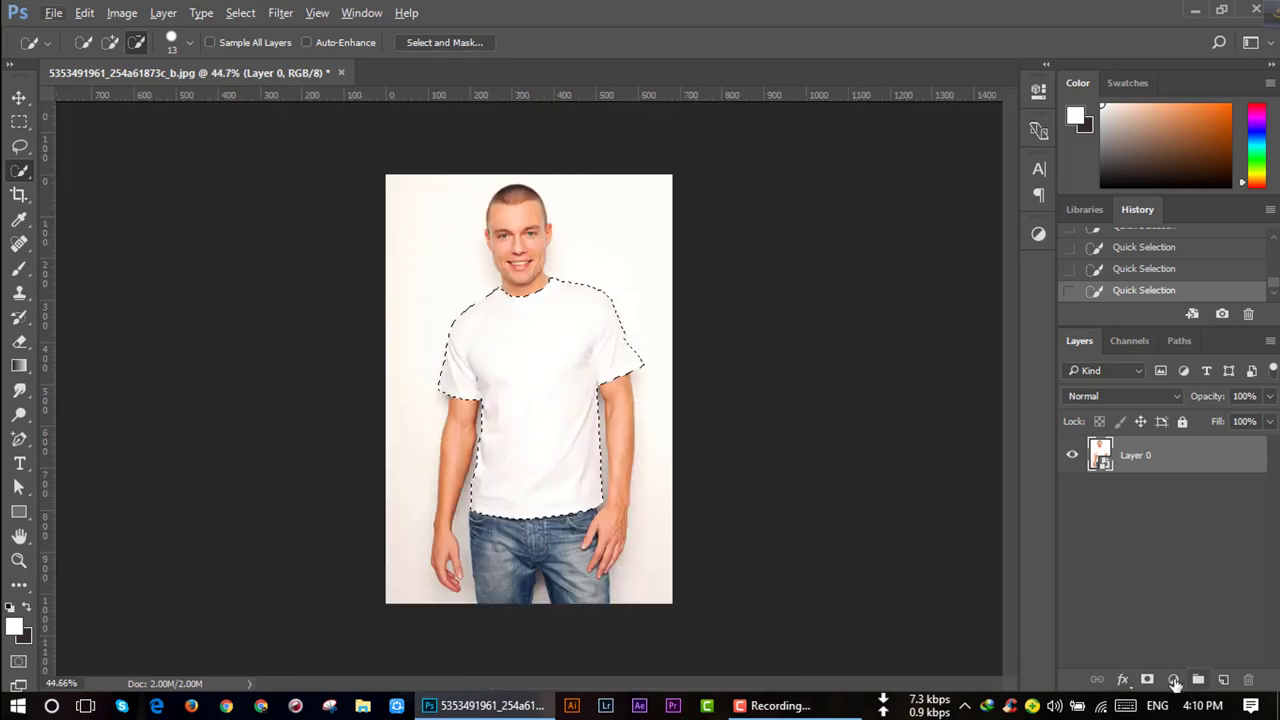
scroll(473, 330, "up", 1)
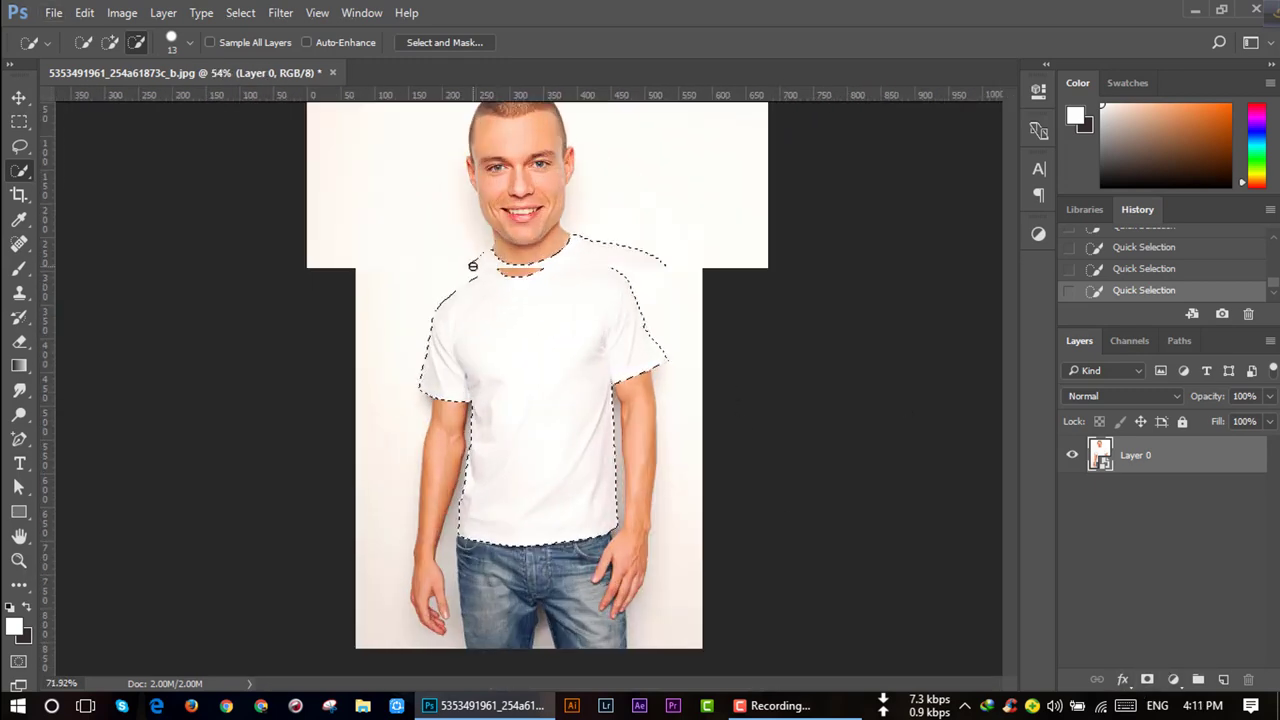
scroll(471, 257, "up", 2)
scroll(491, 209, "up", 1)
scroll(503, 223, "up", 2)
scroll(526, 284, "up", 1)
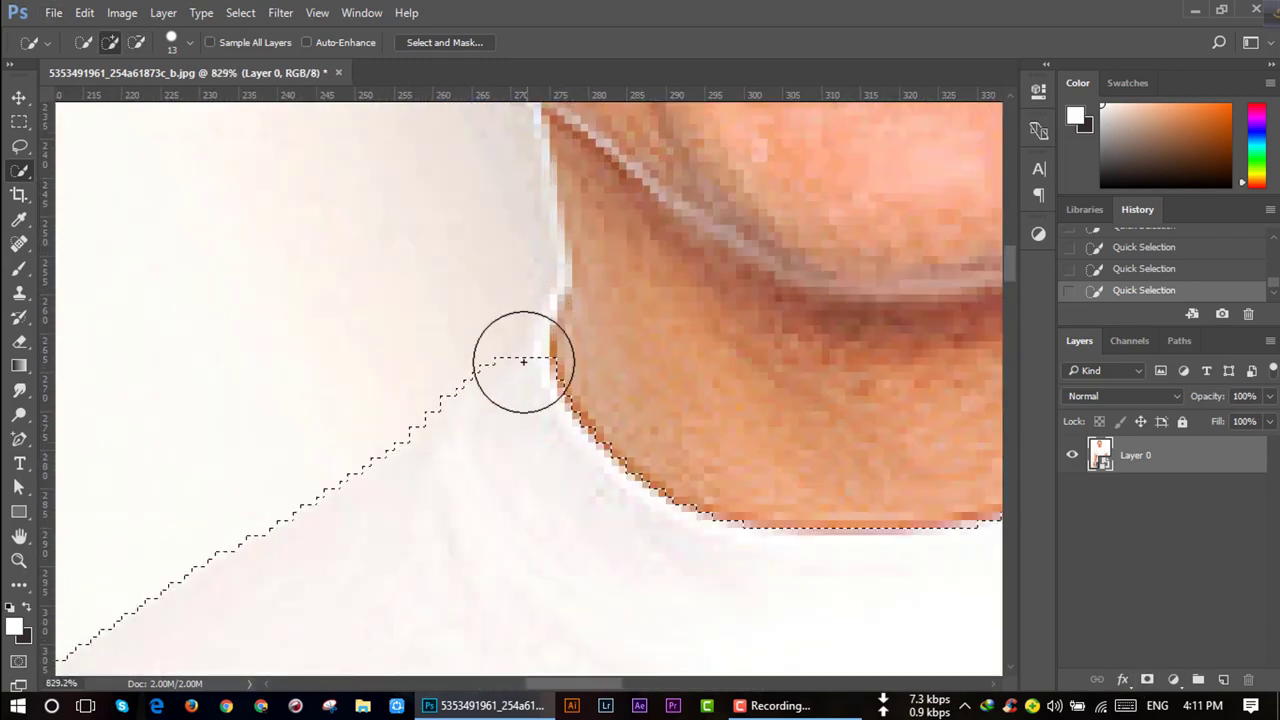
left_click(189, 44)
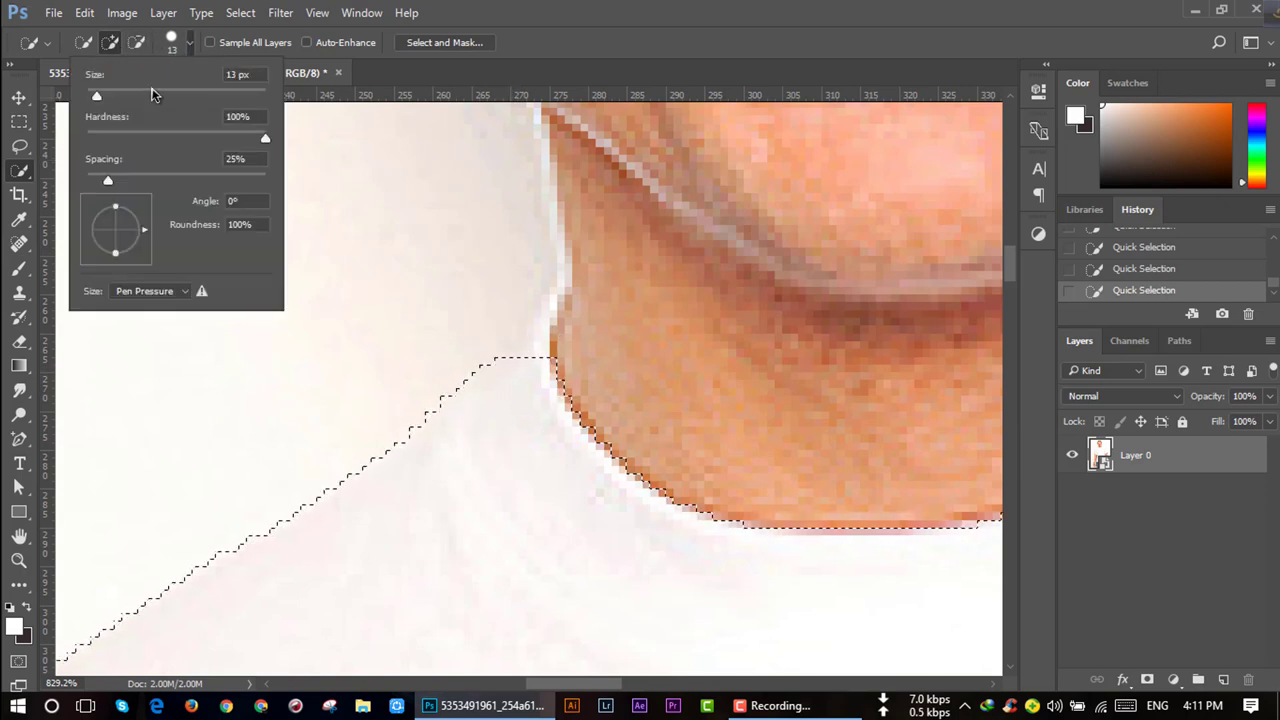
left_click_drag(99, 97, 93, 97)
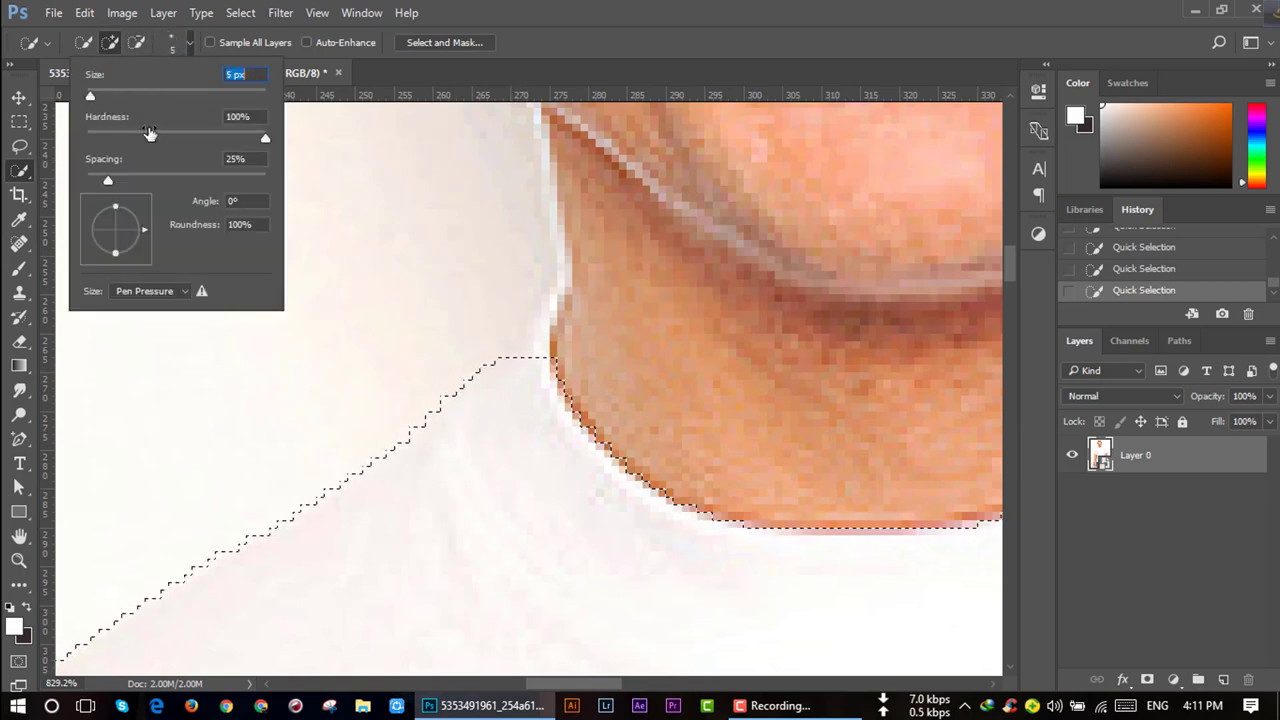
left_click(531, 348)
left_click(570, 350, "alt")
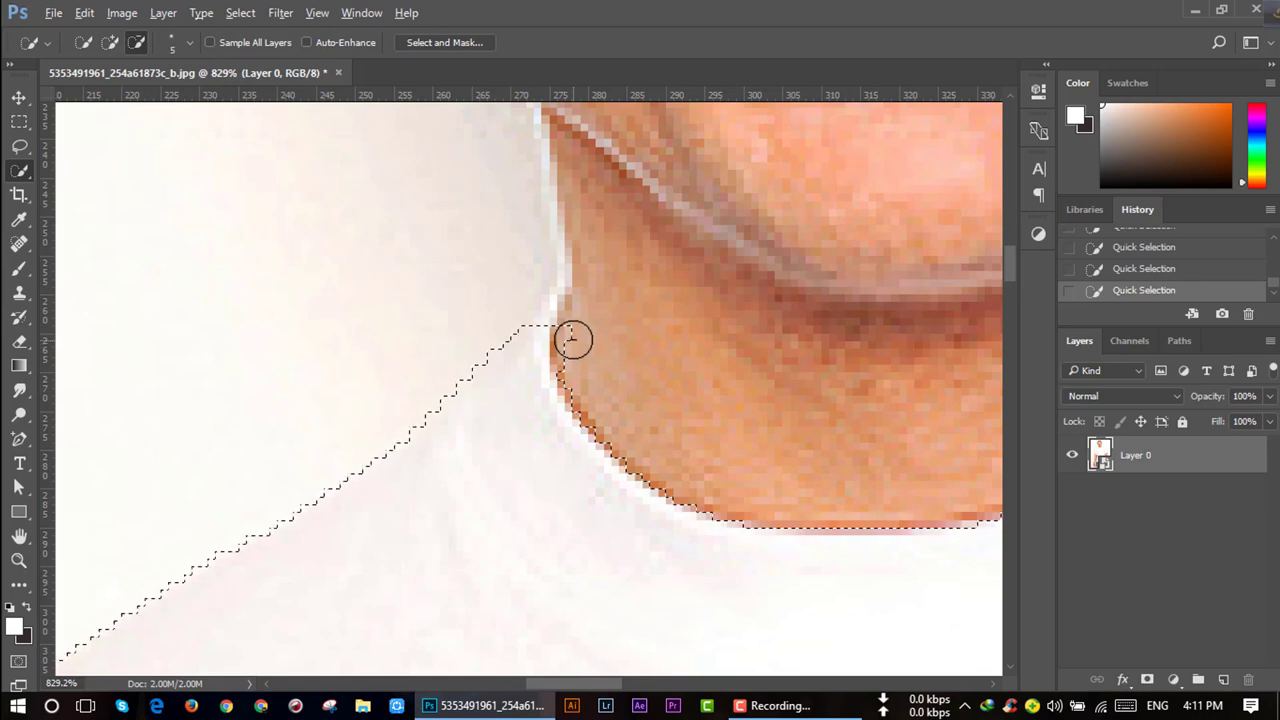
left_click(543, 309)
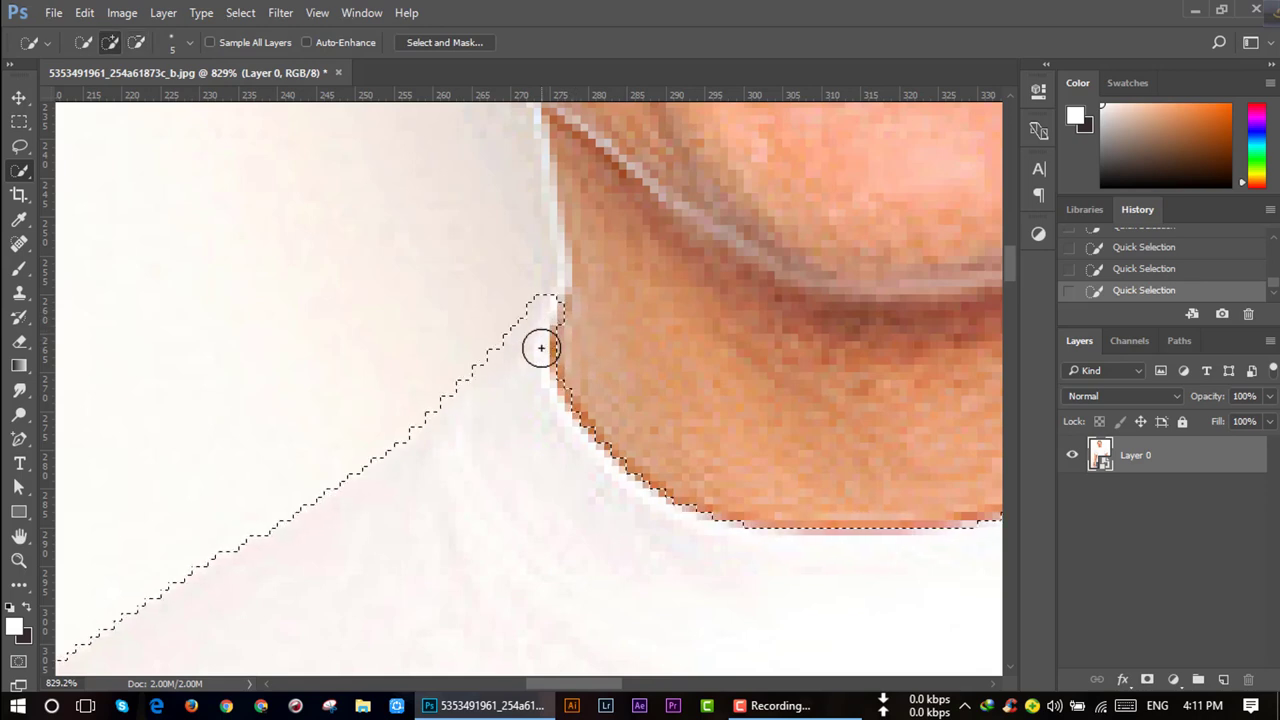
left_click(567, 317, "alt")
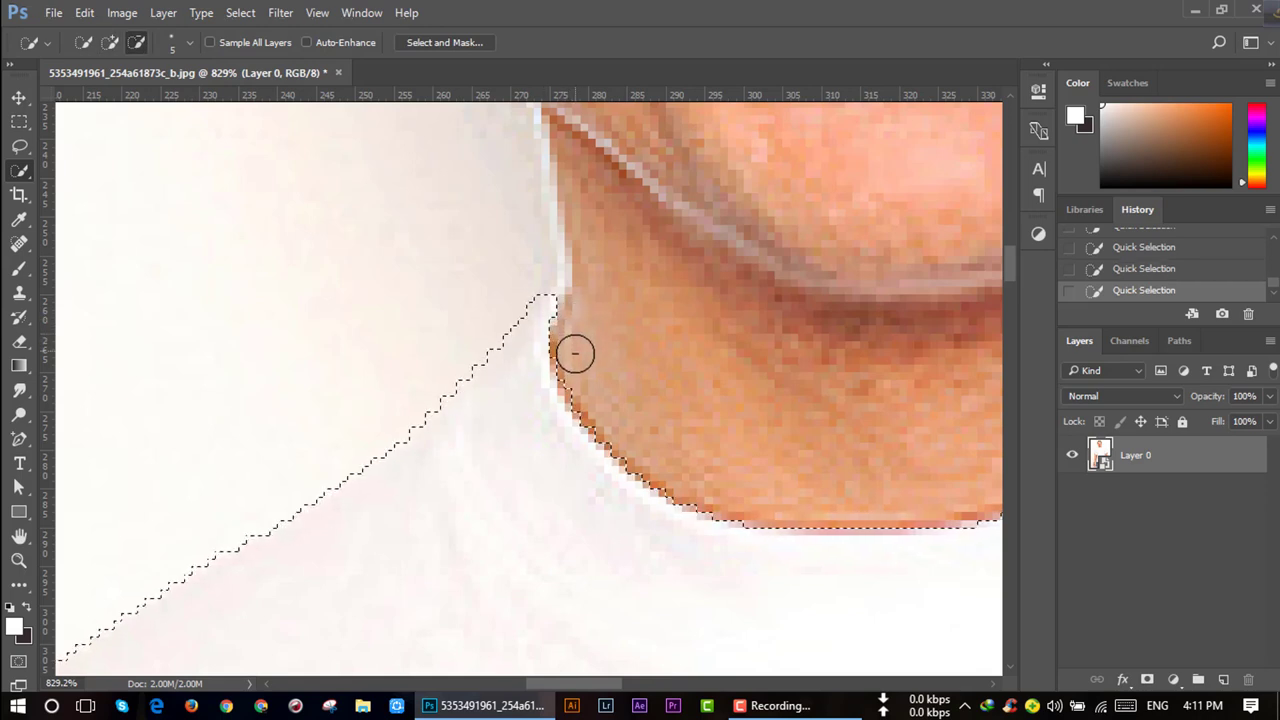
scroll(589, 361, "down", 2, "alt")
scroll(600, 408, "down", 2, "alt")
scroll(677, 426, "down", 3, "alt")
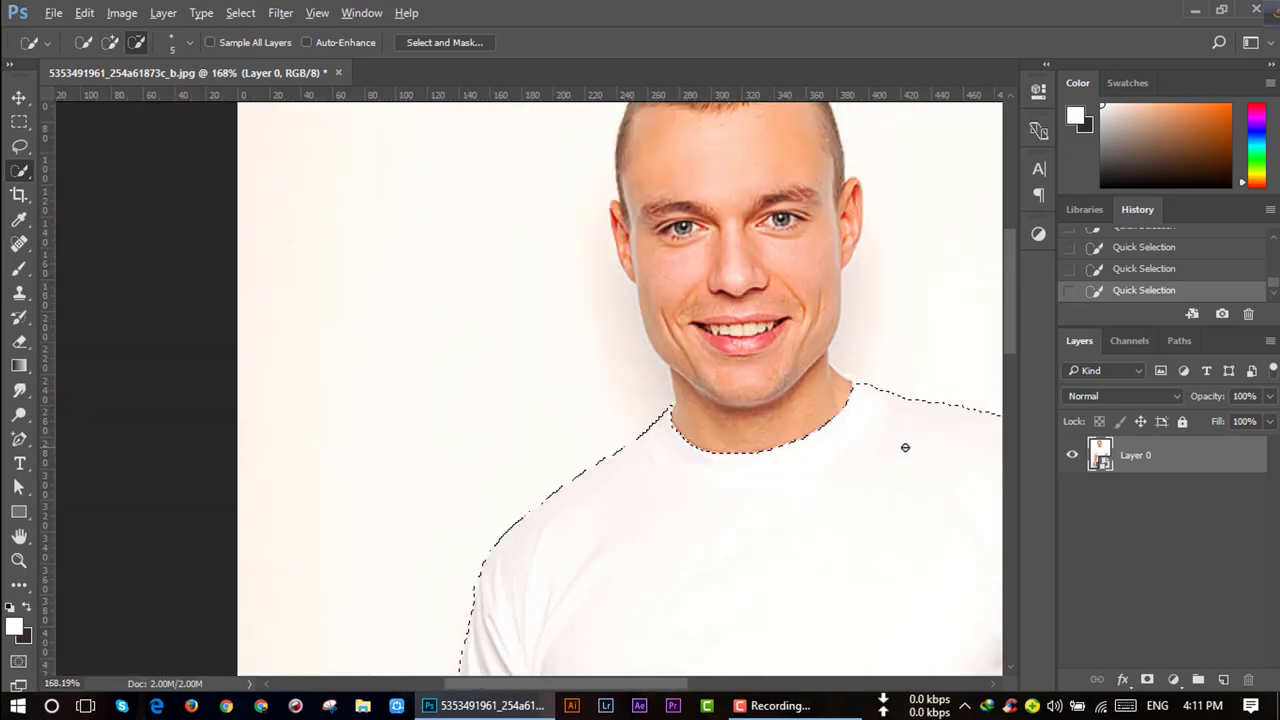
scroll(903, 446, "down", 1, "alt")
scroll(866, 367, "up", 3, "alt")
scroll(866, 386, "up", 3, "alt")
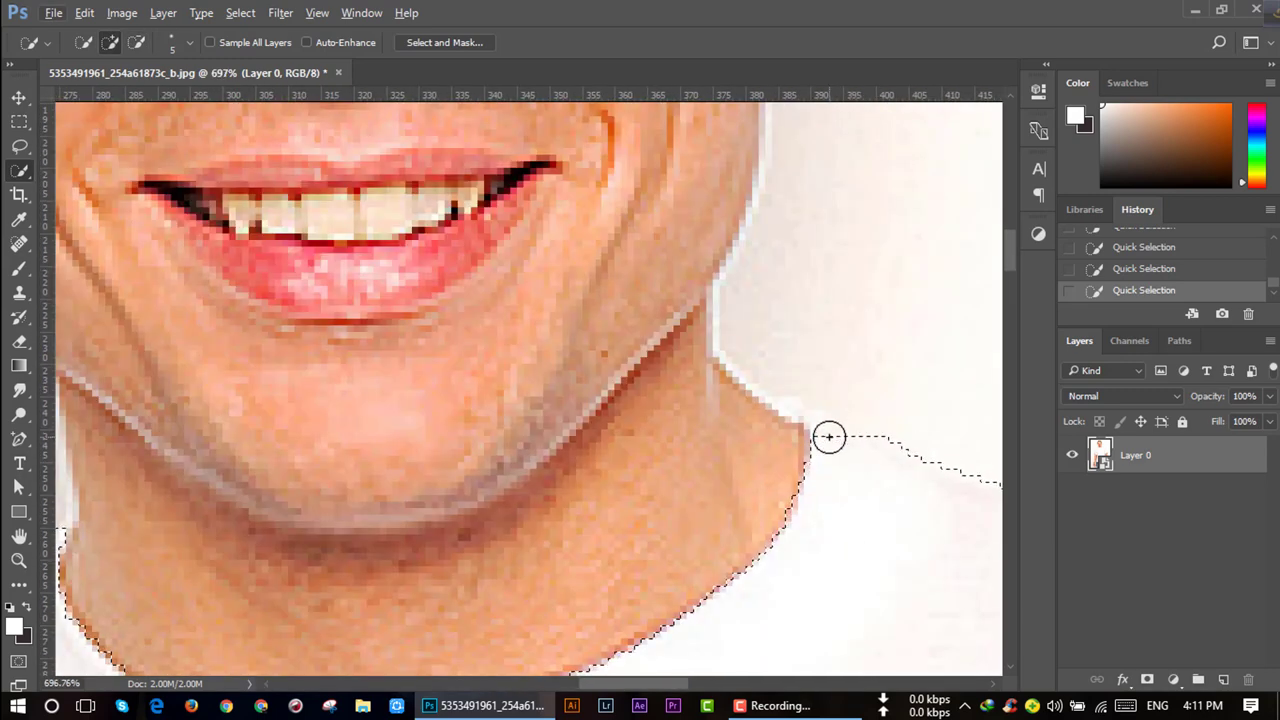
scroll(833, 440, "down", 3, "alt")
scroll(827, 410, "down", 4, "alt")
scroll(800, 420, "down", 4, "alt")
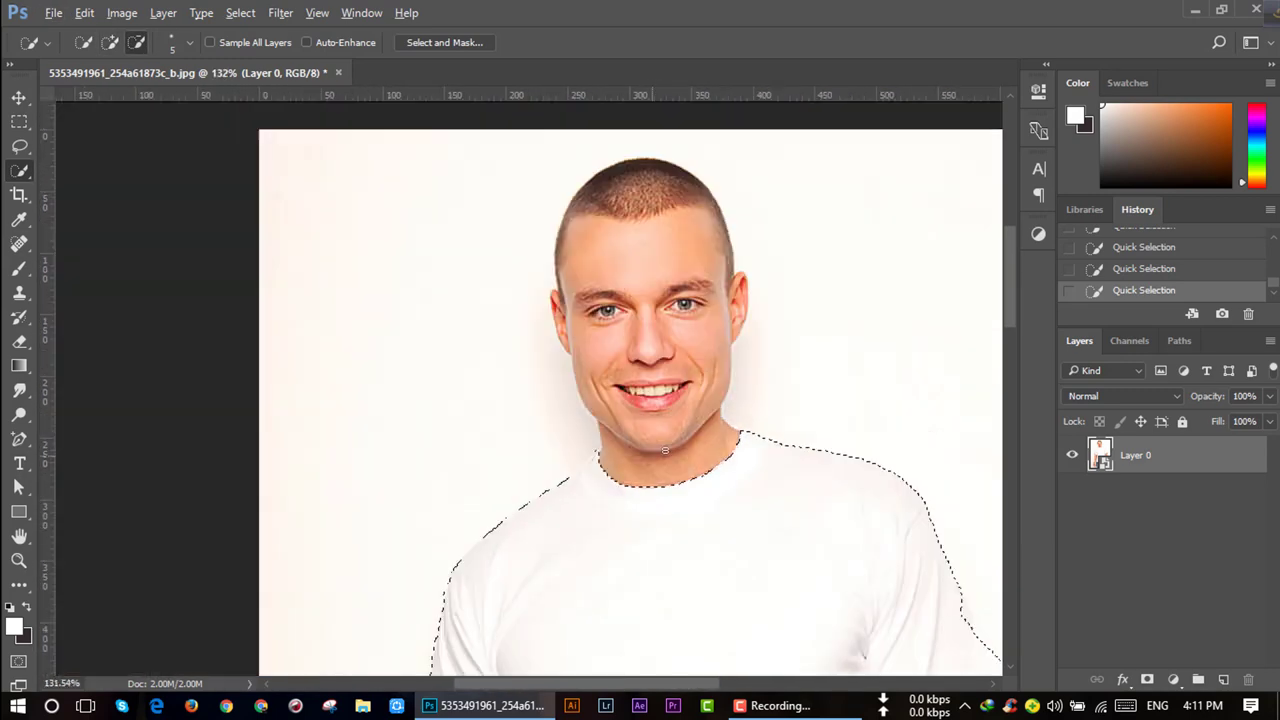
scroll(779, 472, "down", 2, "alt")
scroll(779, 472, "down", 3, "alt")
scroll(543, 394, "up", 2, "alt")
scroll(554, 429, "up", 4, "alt")
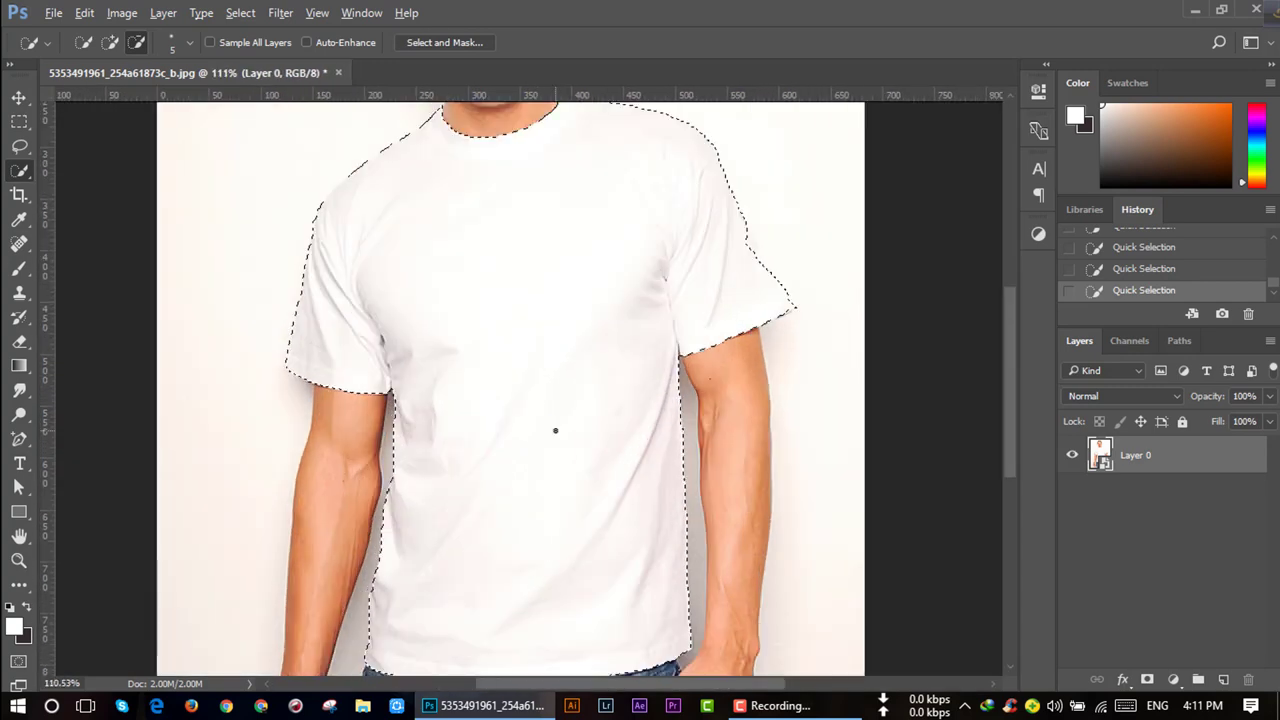
scroll(555, 430, "down", 3, "alt")
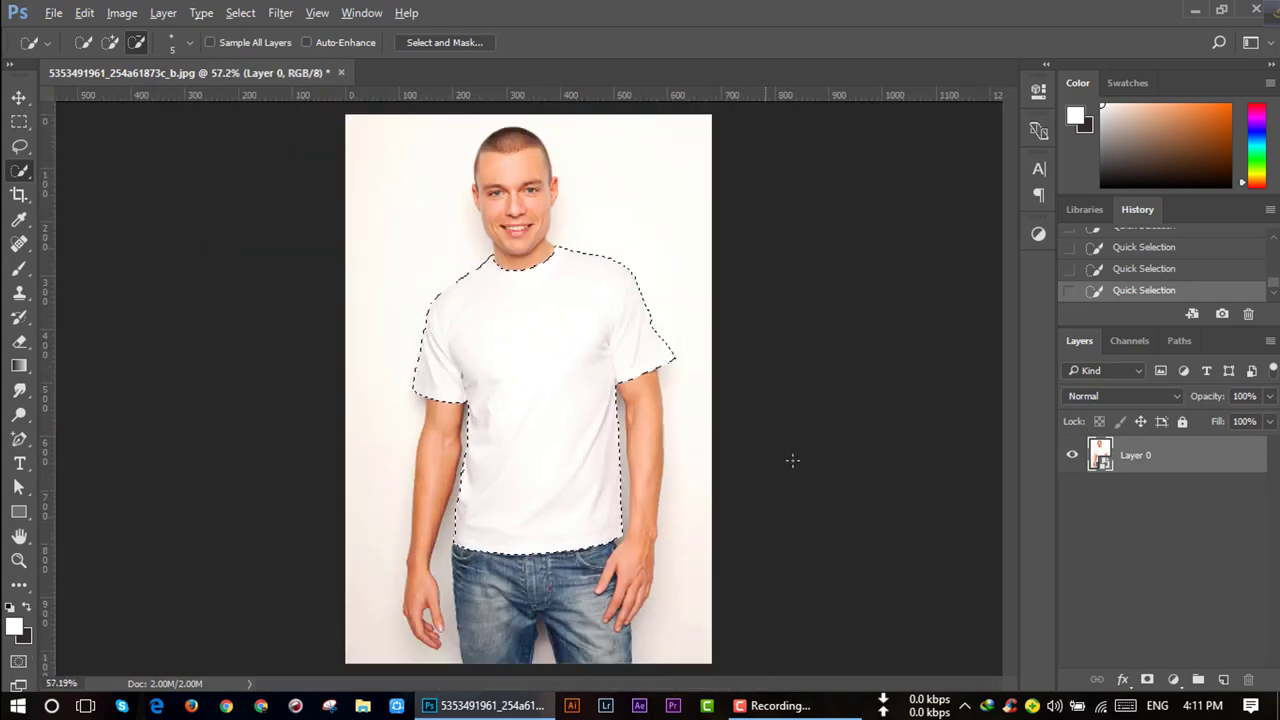
Mask Layer 0 to the T-shirt, add a Black & White layer, and move the mask onto it, replacing its own
left_click(1148, 681)
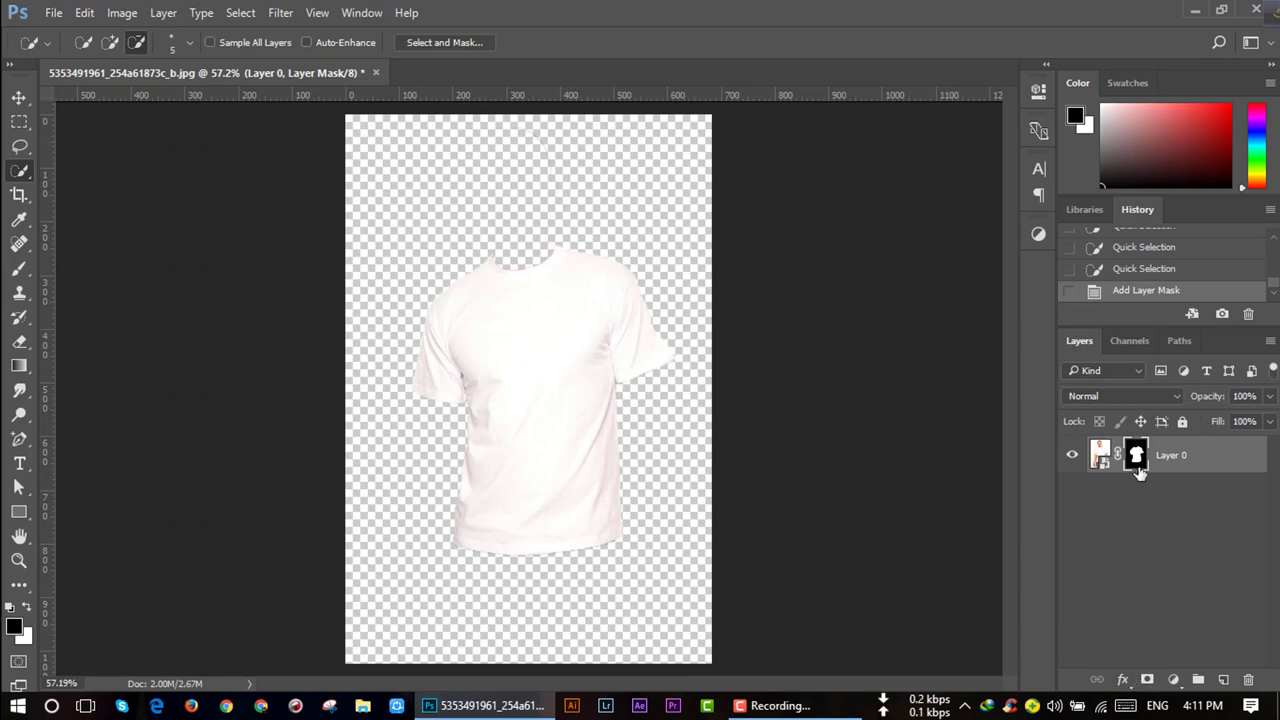
left_click(1174, 680)
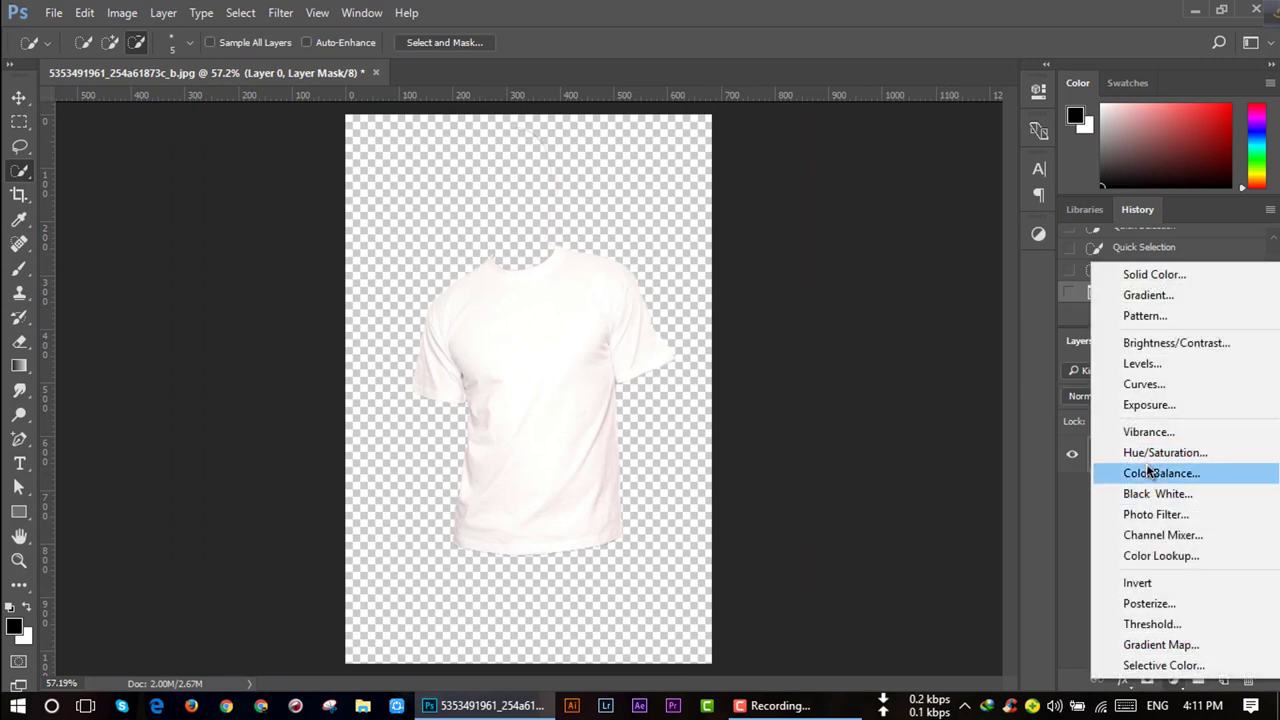
left_click(1164, 494)
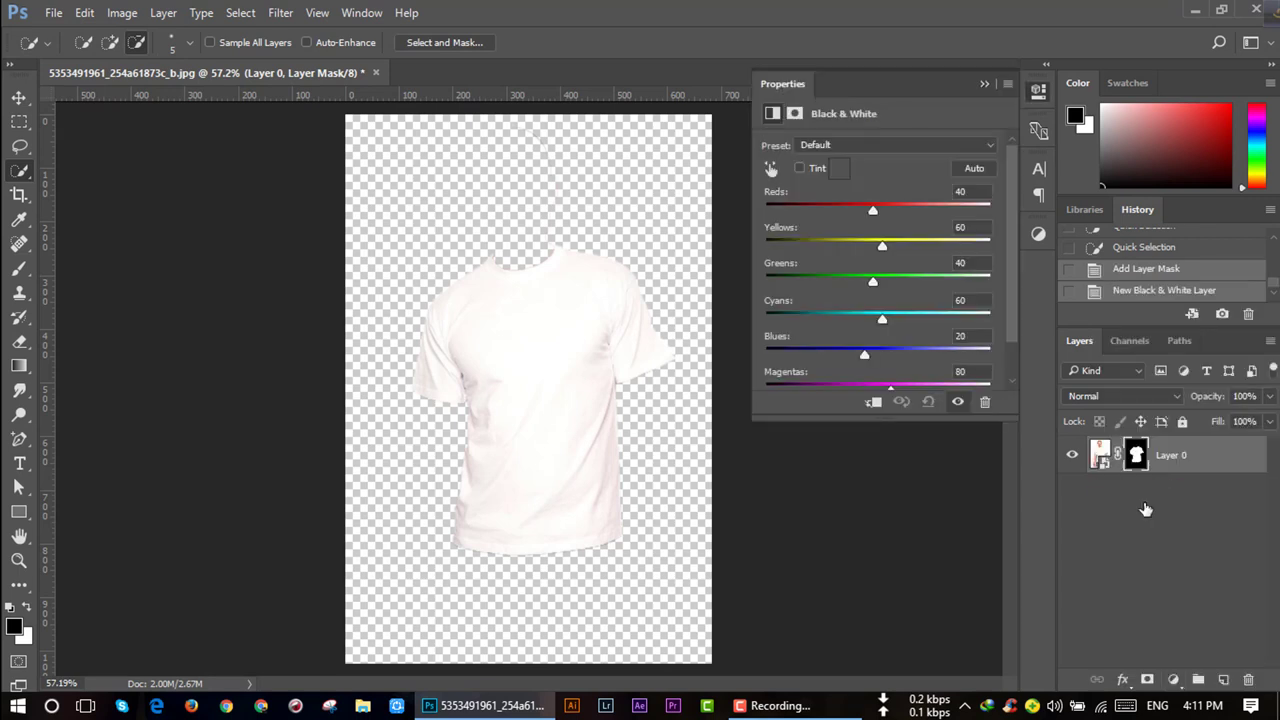
left_click(984, 86)
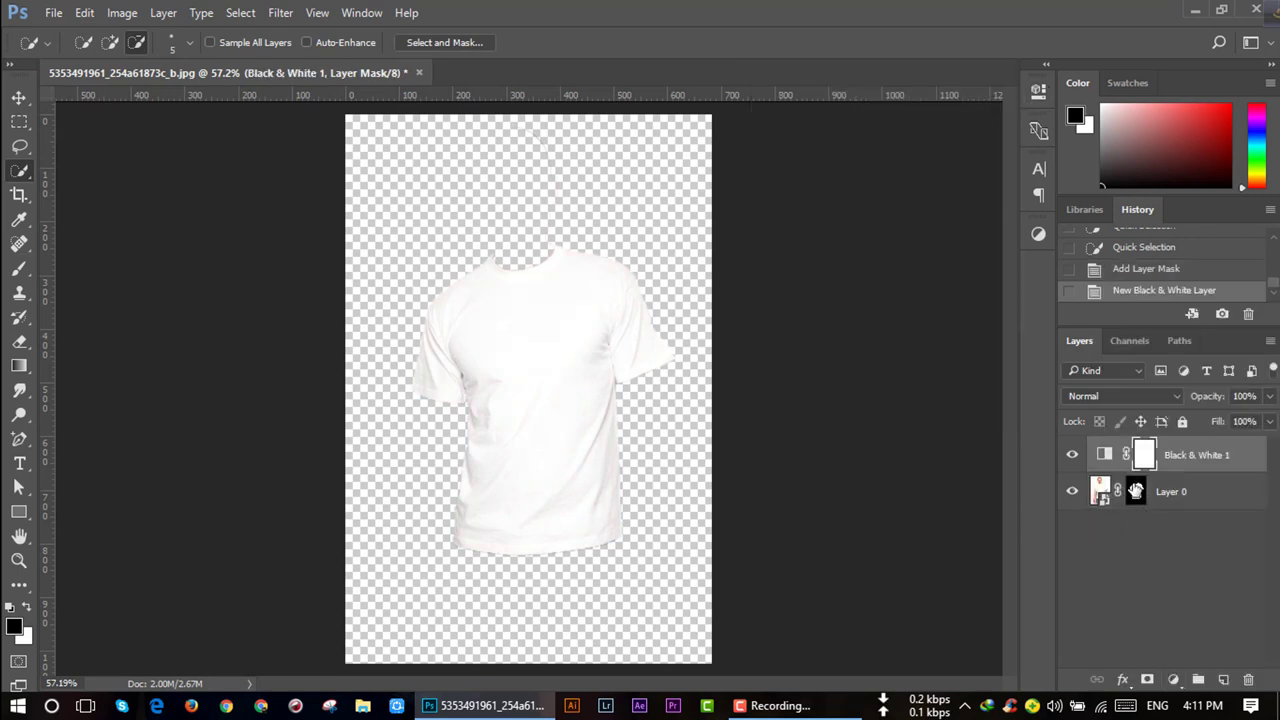
left_click_drag(1135, 491, 1146, 455)
left_click(610, 273)
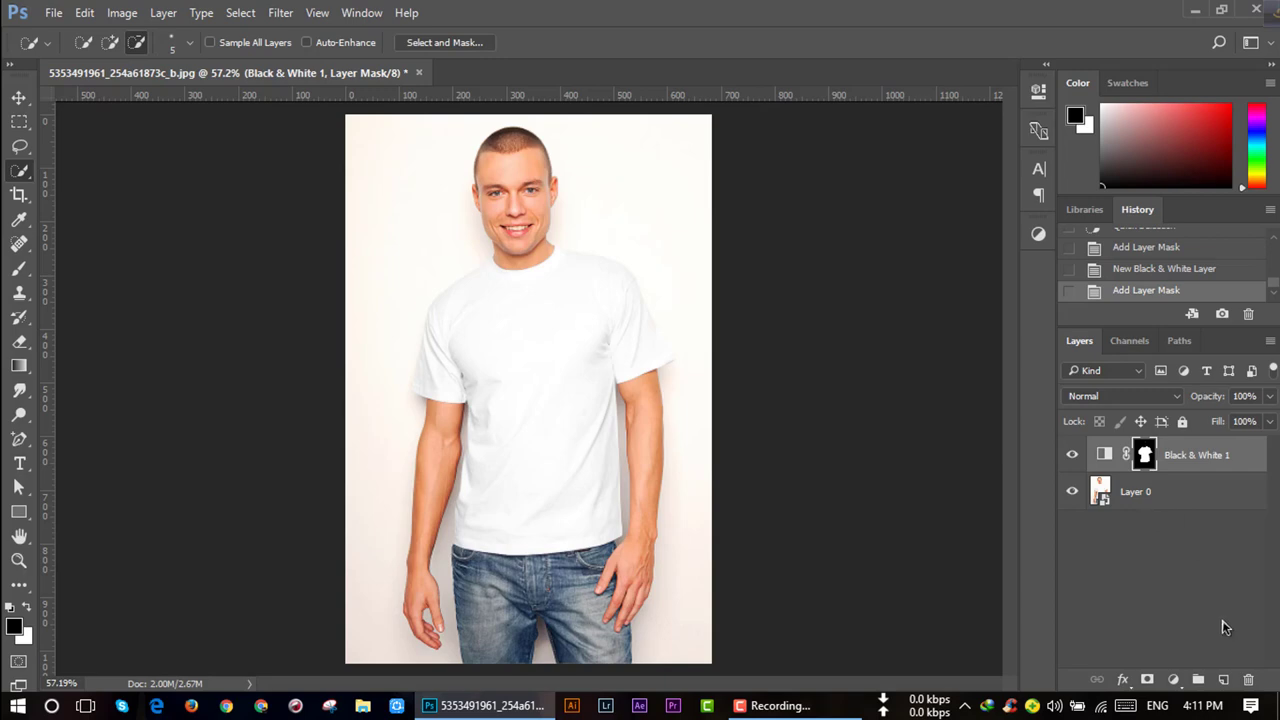
Place the Brazil flag PNG into the photo as an embedded image
left_click(53, 12)
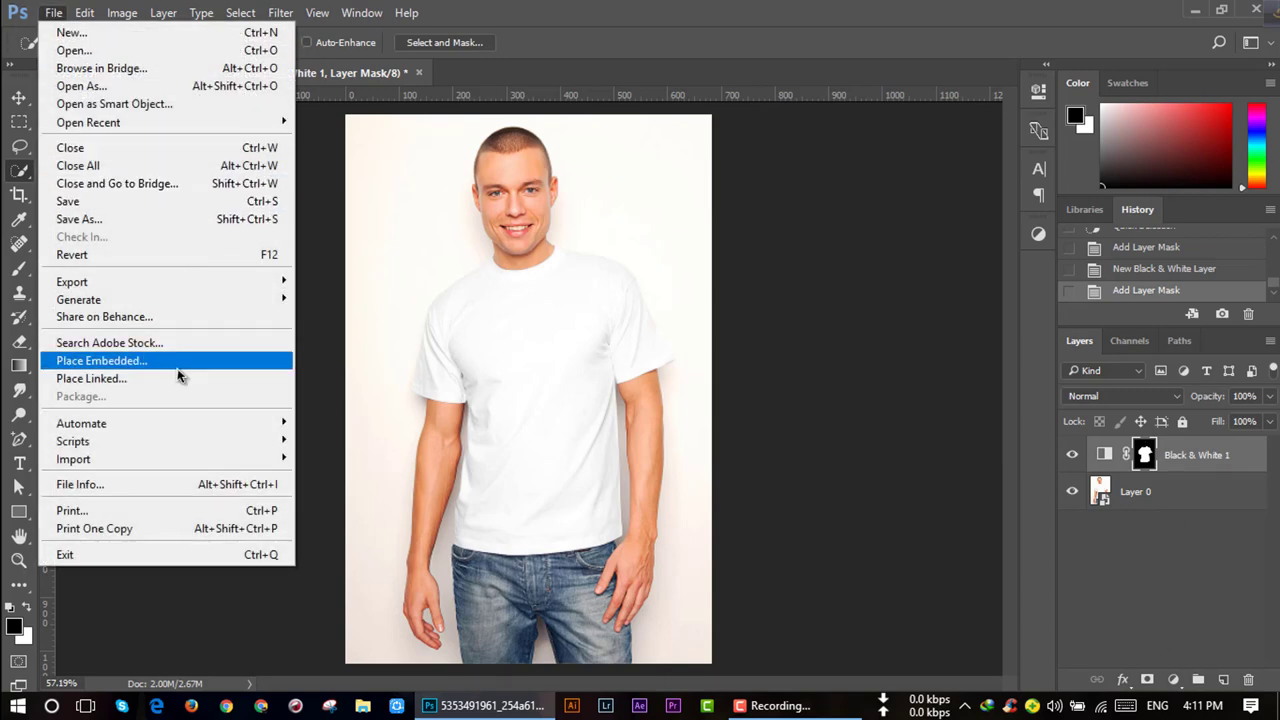
left_click(142, 362)
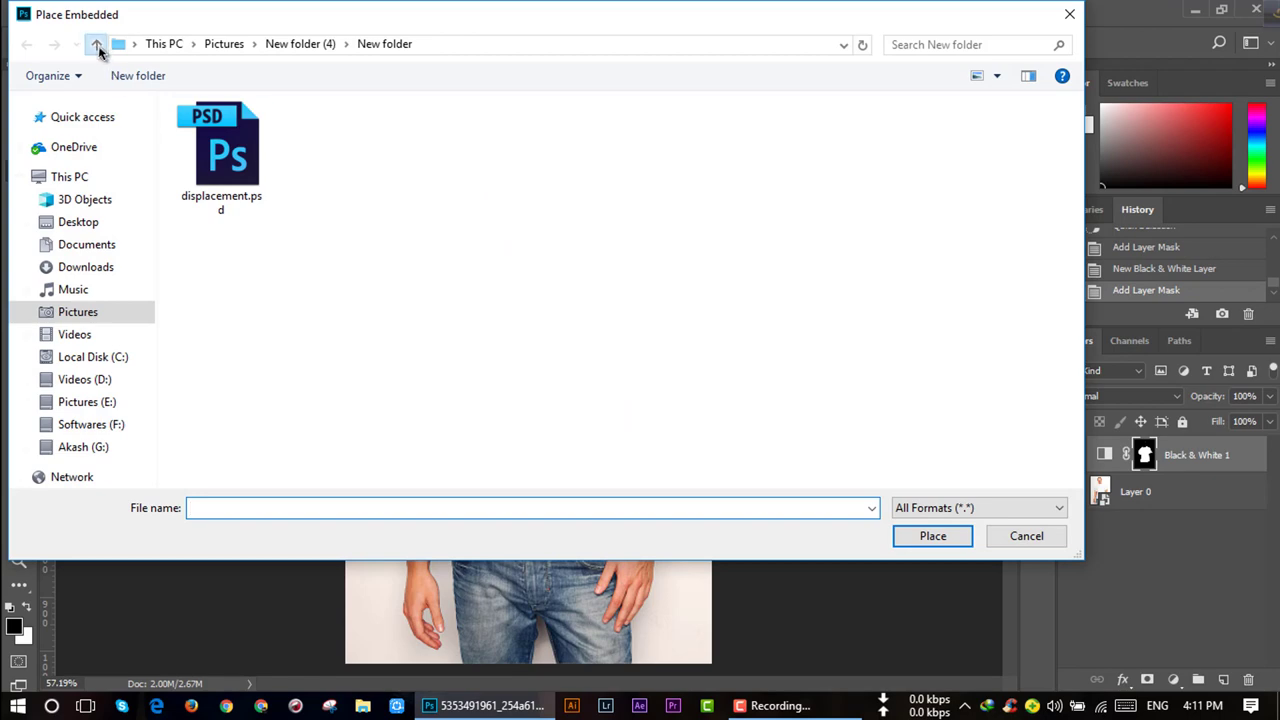
left_click(95, 44)
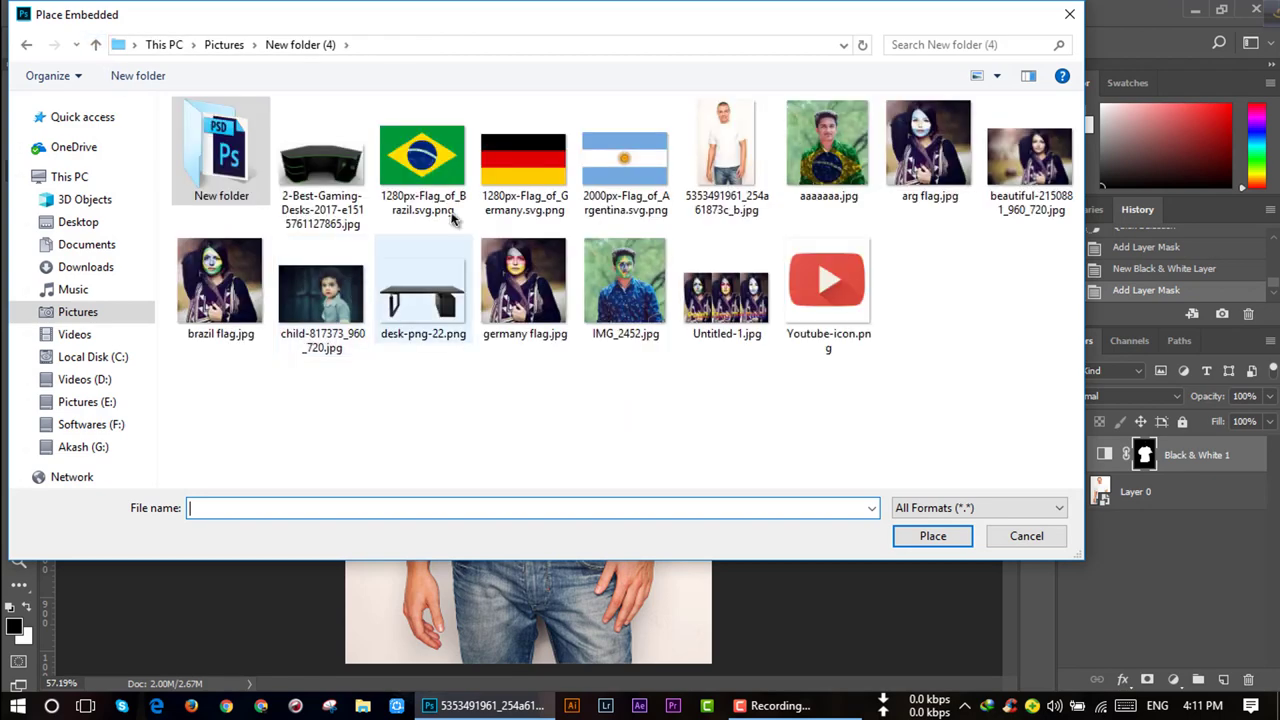
double_click(441, 172)
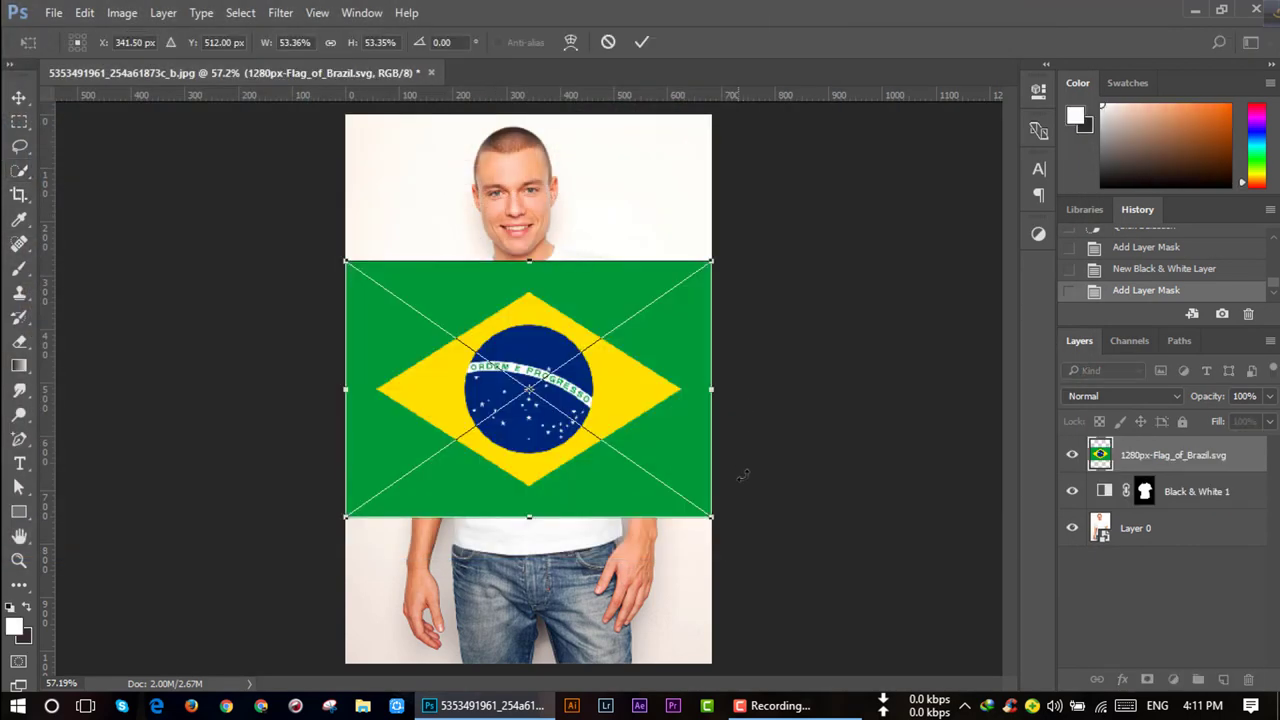
Rotate the Brazil flag about 88.5°, then position and stretch it over the shirt and commit
left_click_drag(731, 520, 388, 615)
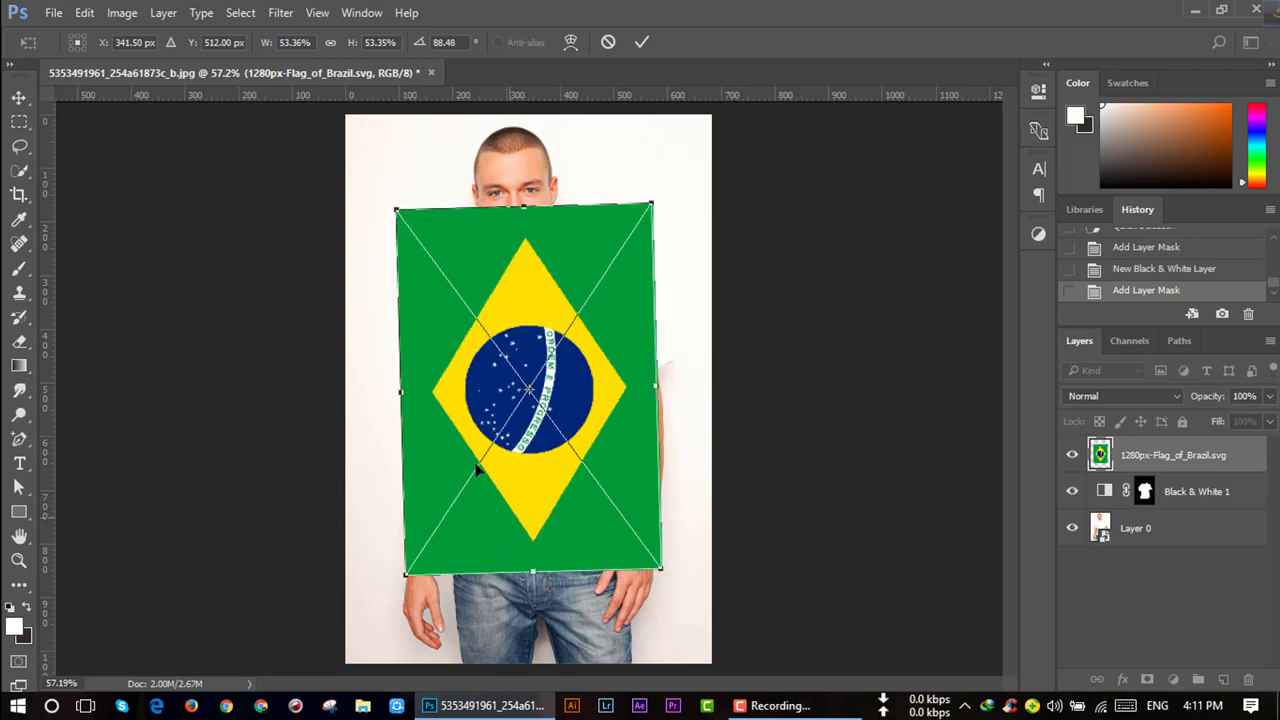
left_click_drag(557, 487, 575, 487)
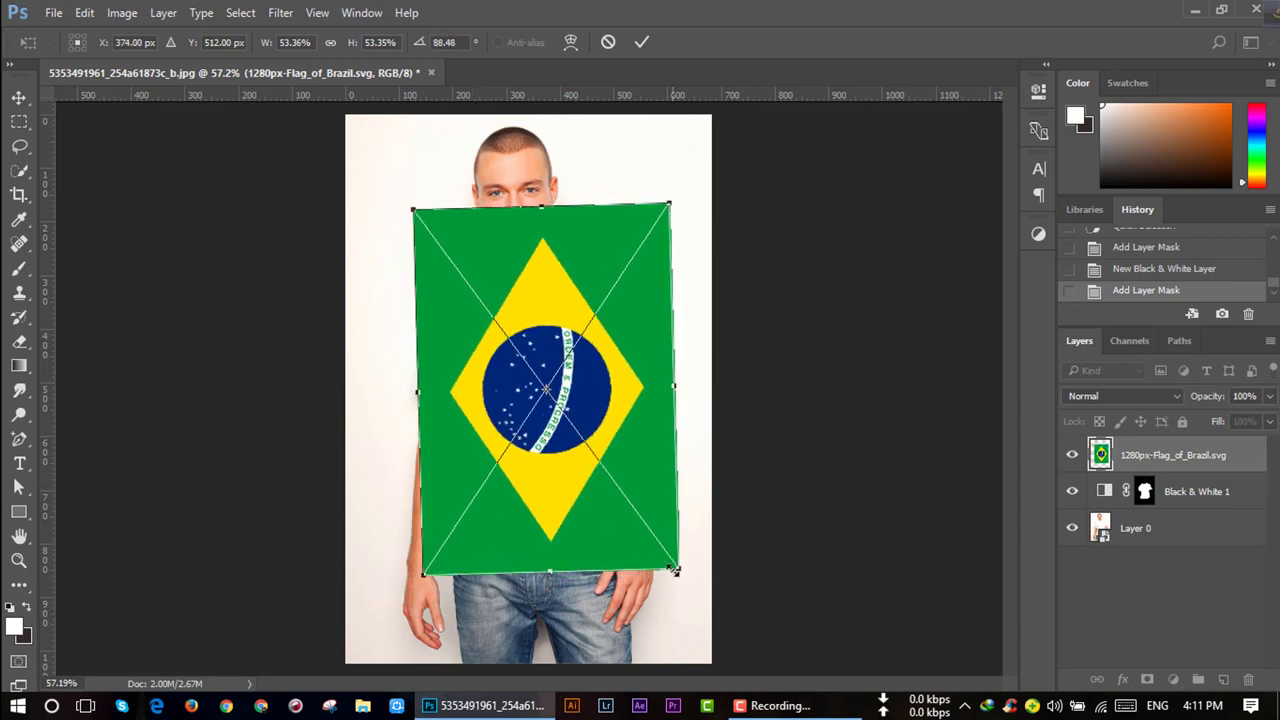
left_click_drag(679, 570, 680, 573)
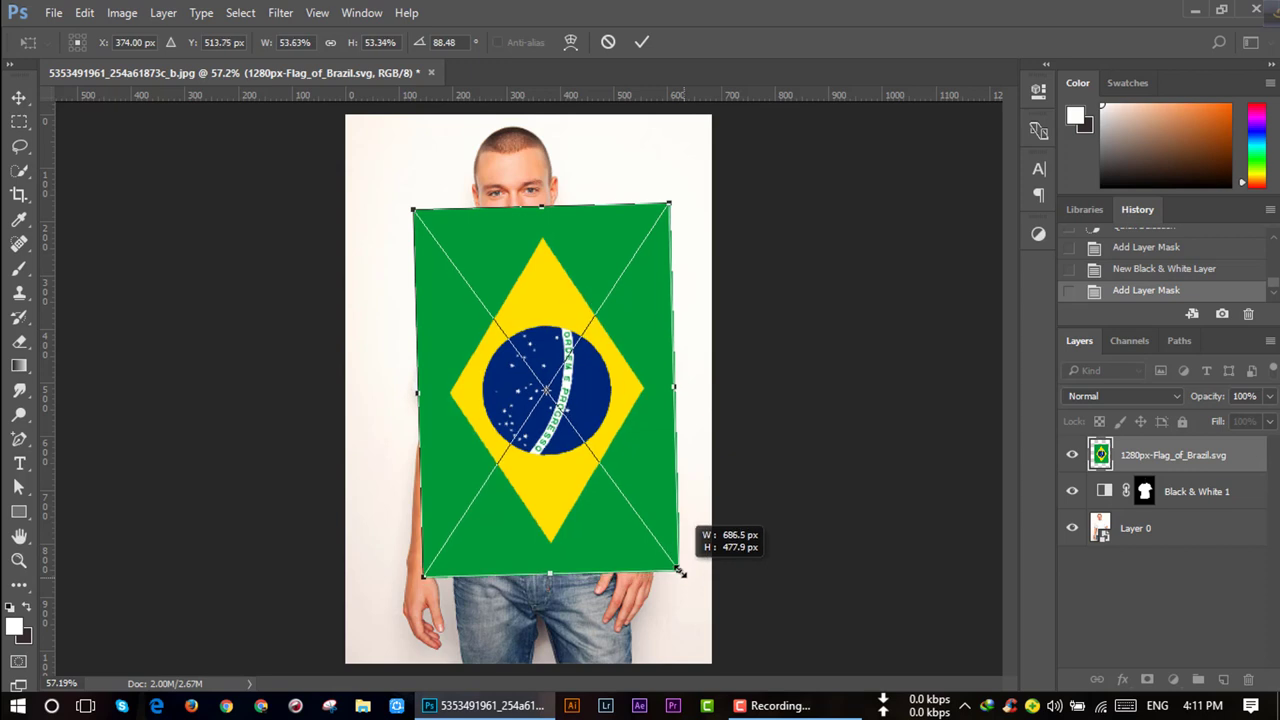
left_click_drag(651, 370, 639, 368)
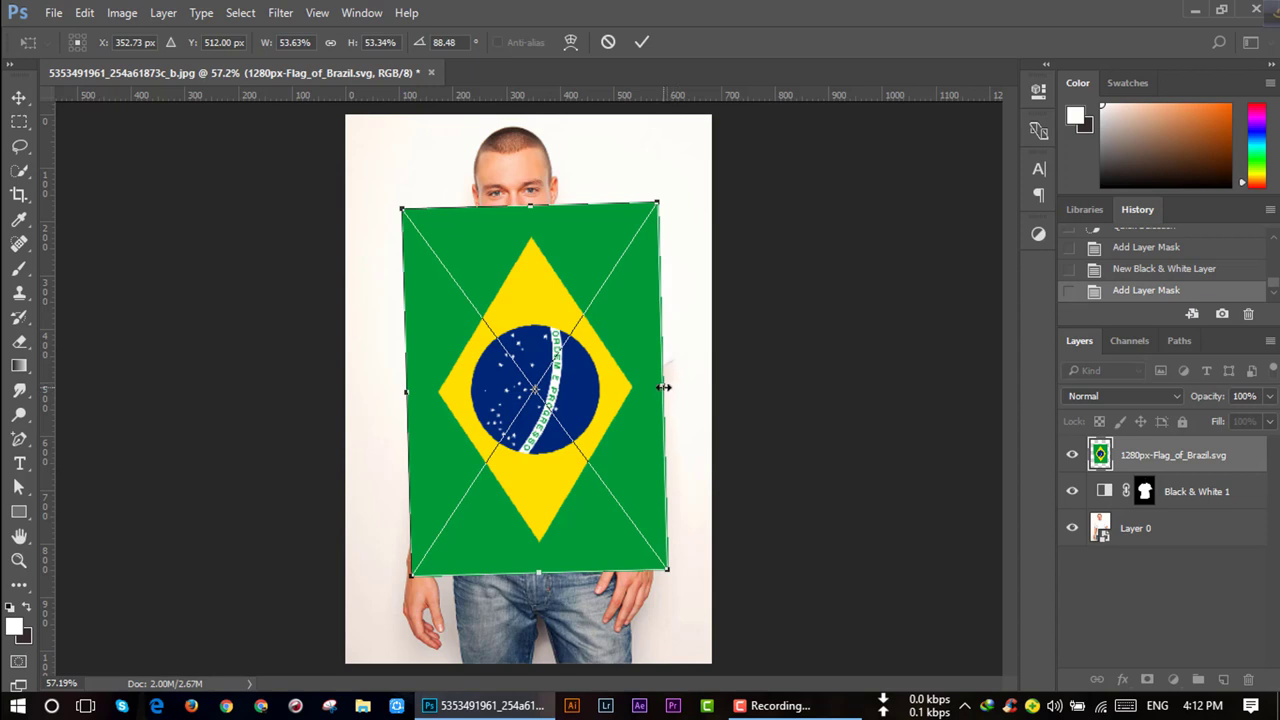
left_click_drag(664, 387, 670, 387)
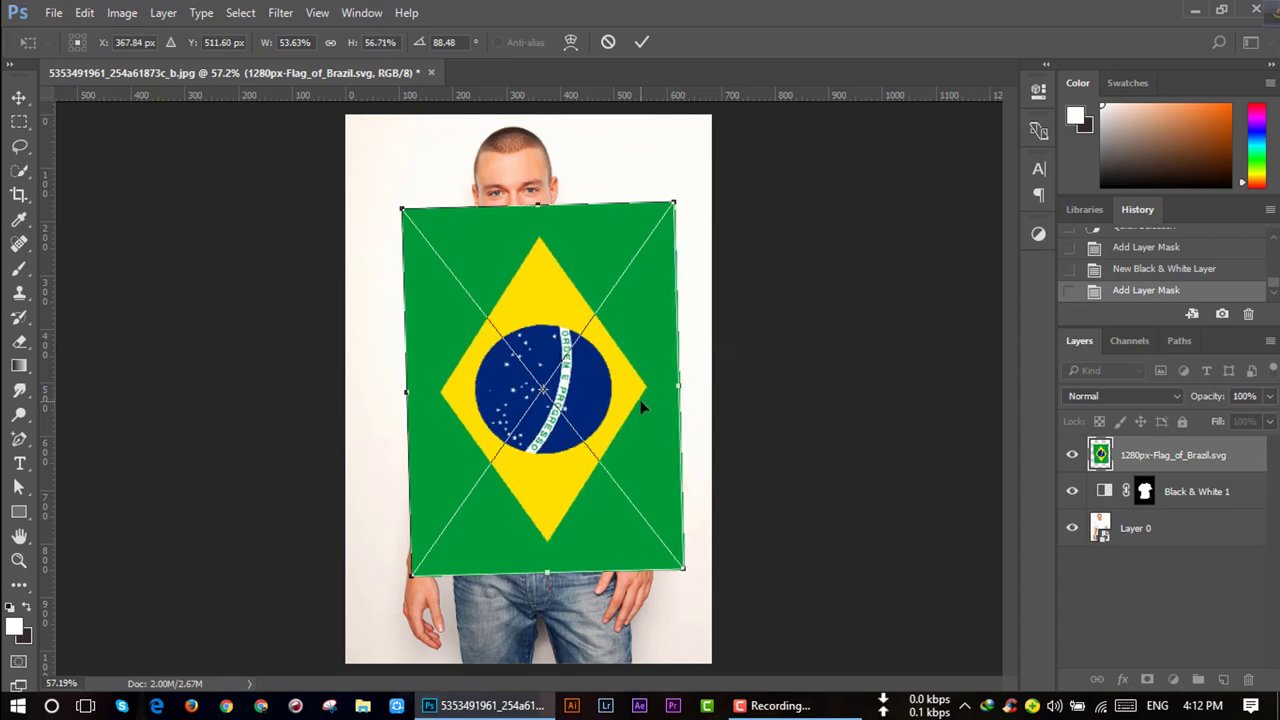
left_click_drag(628, 396, 623, 396)
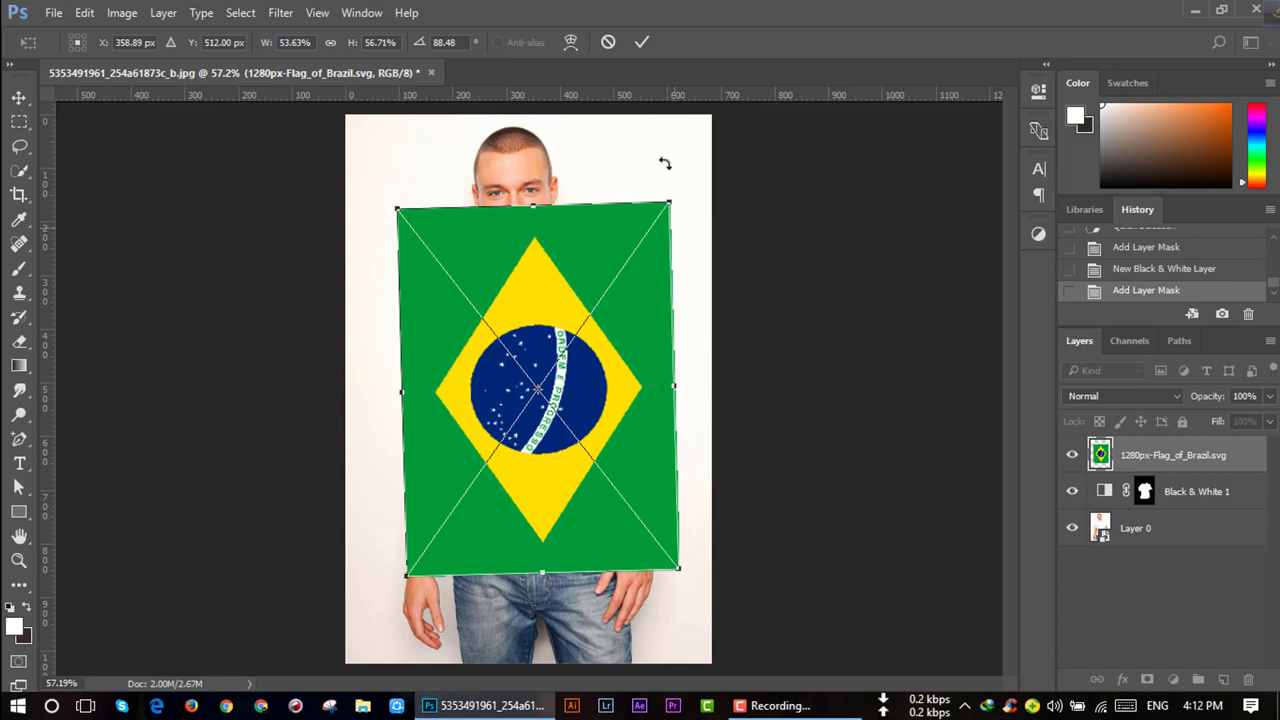
left_click(641, 44)
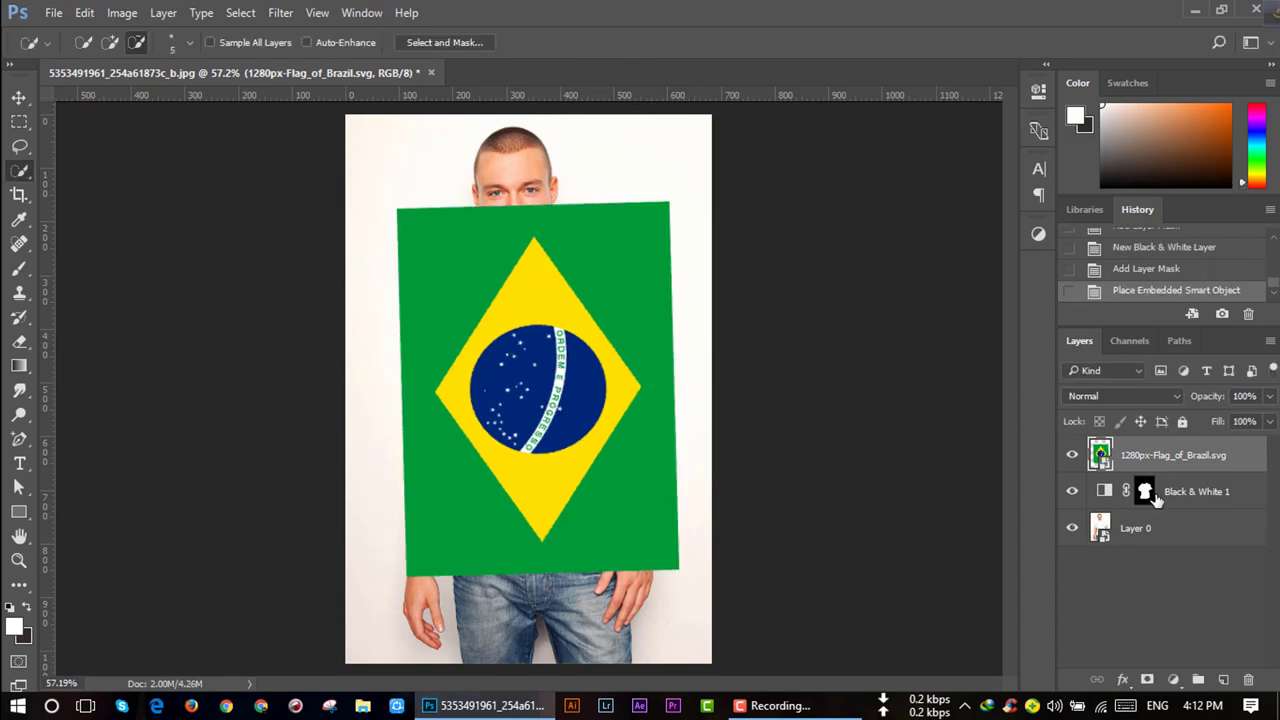
Copy the T-shirt mask from Black & White 1 onto the Brazil flag layer
left_click(1147, 494)
left_click_drag(1147, 494, 1148, 458)
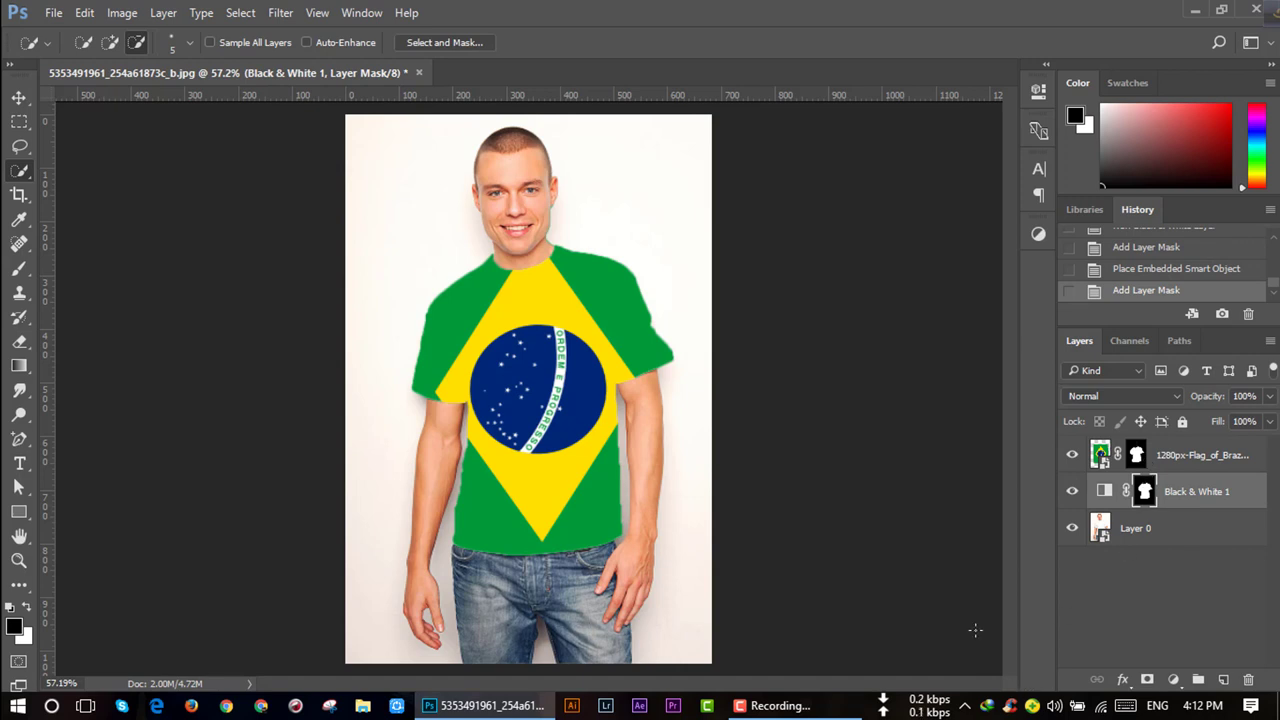
left_click(1206, 457)
Set the flag layer's blend mode to Multiply with 91% opacity
left_click(1152, 396)
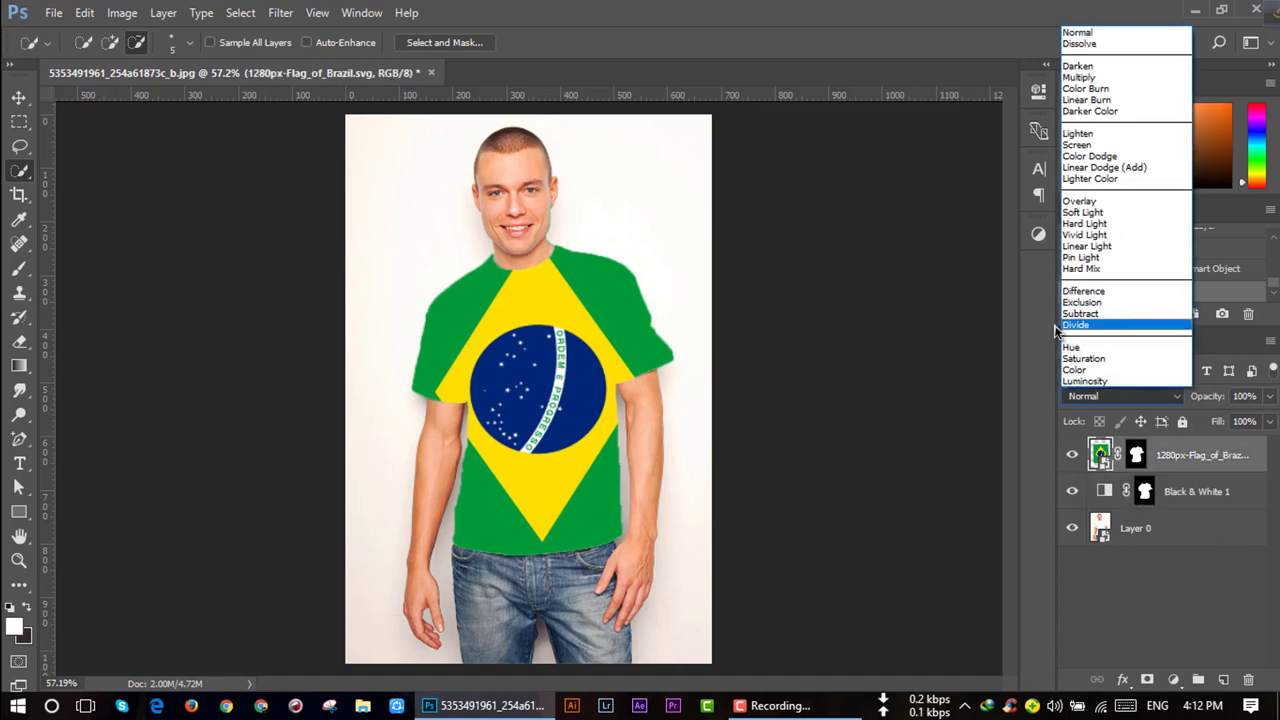
left_click(1088, 80)
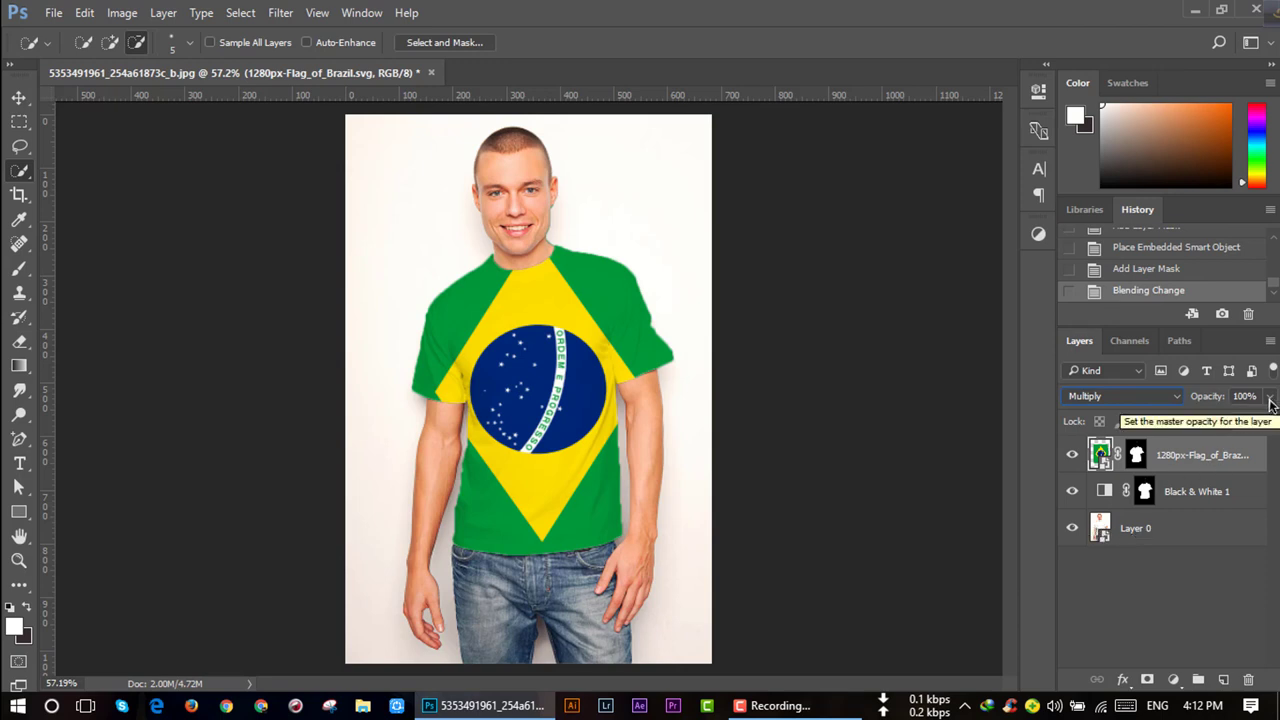
left_click(1270, 398)
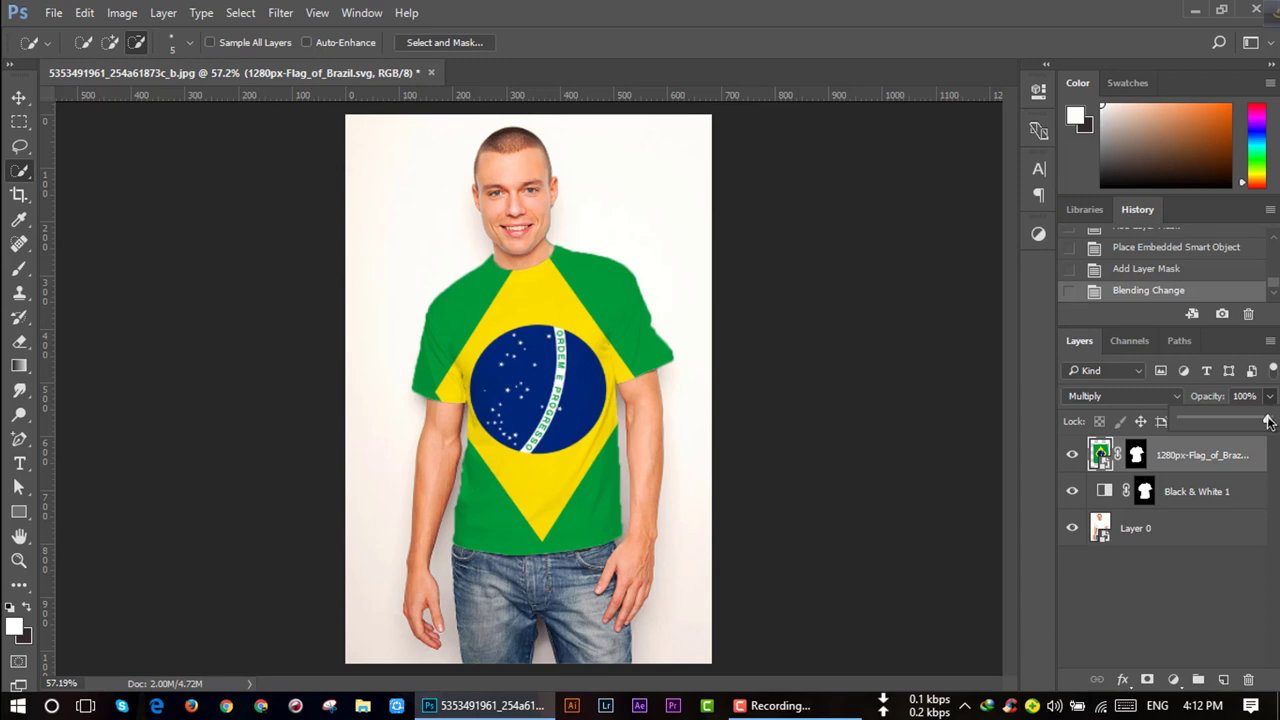
left_click_drag(1268, 421, 1260, 421)
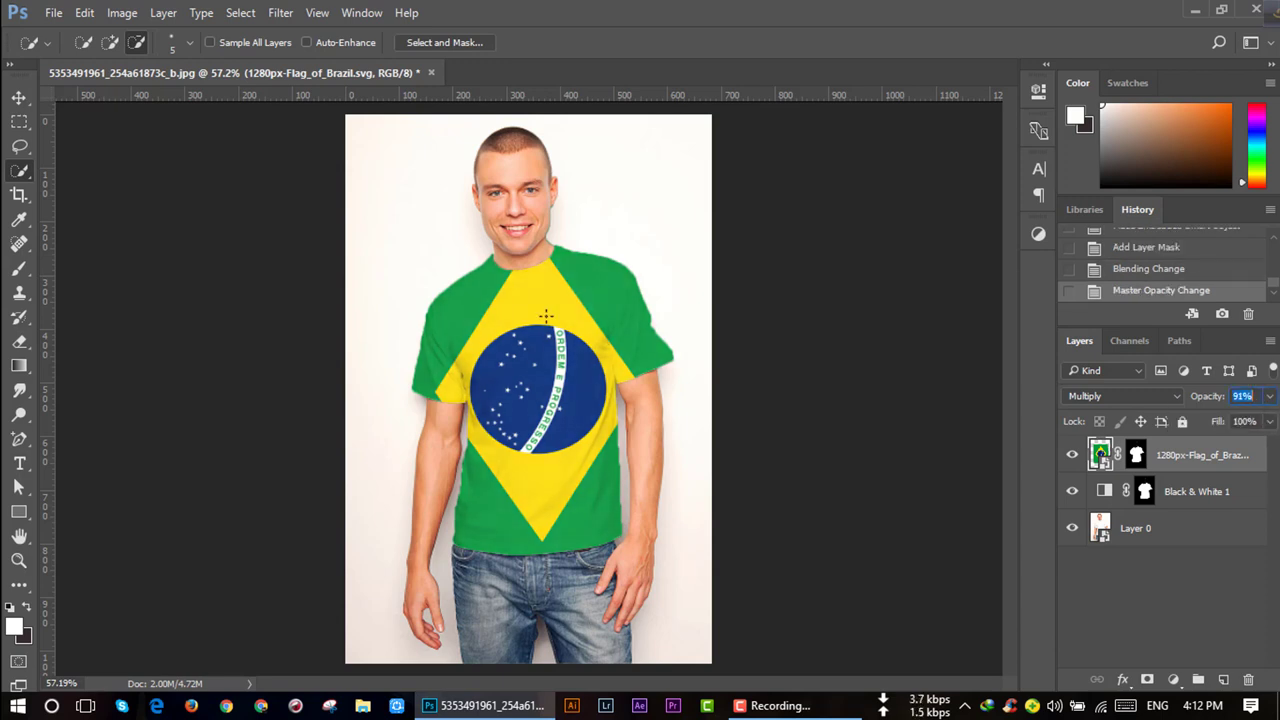
left_click(280, 13)
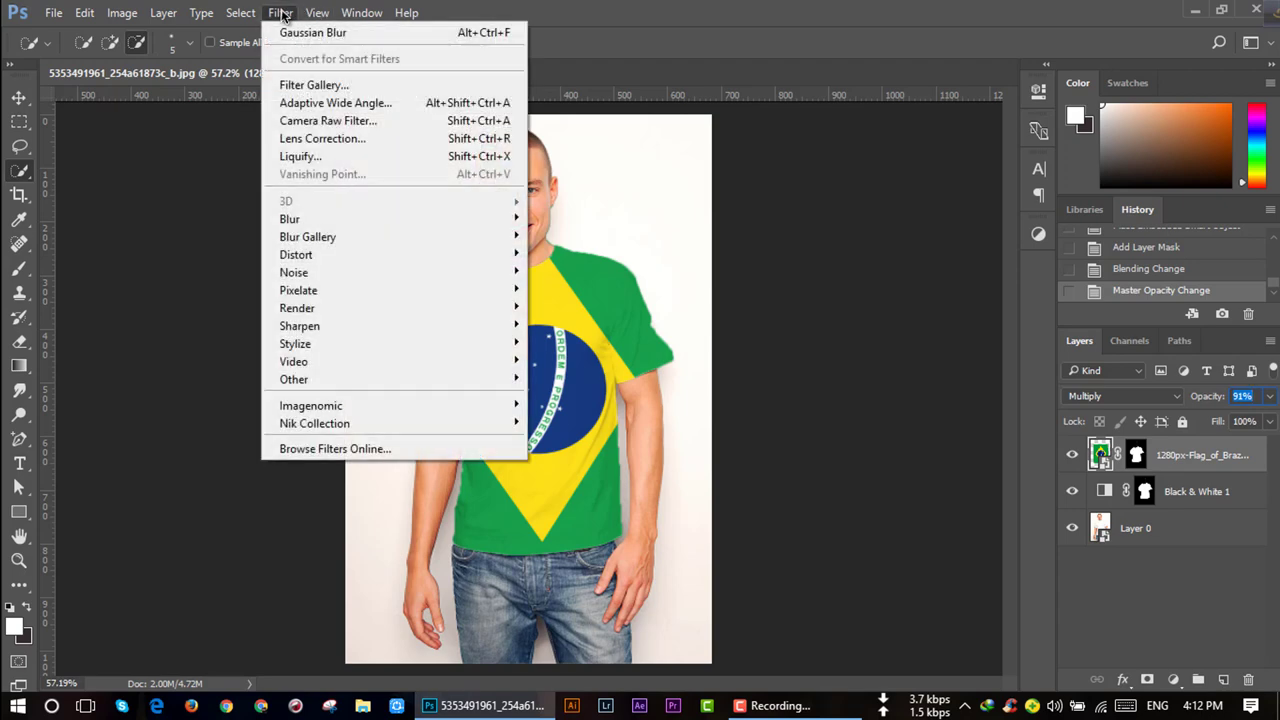
mouse_move(296, 254)
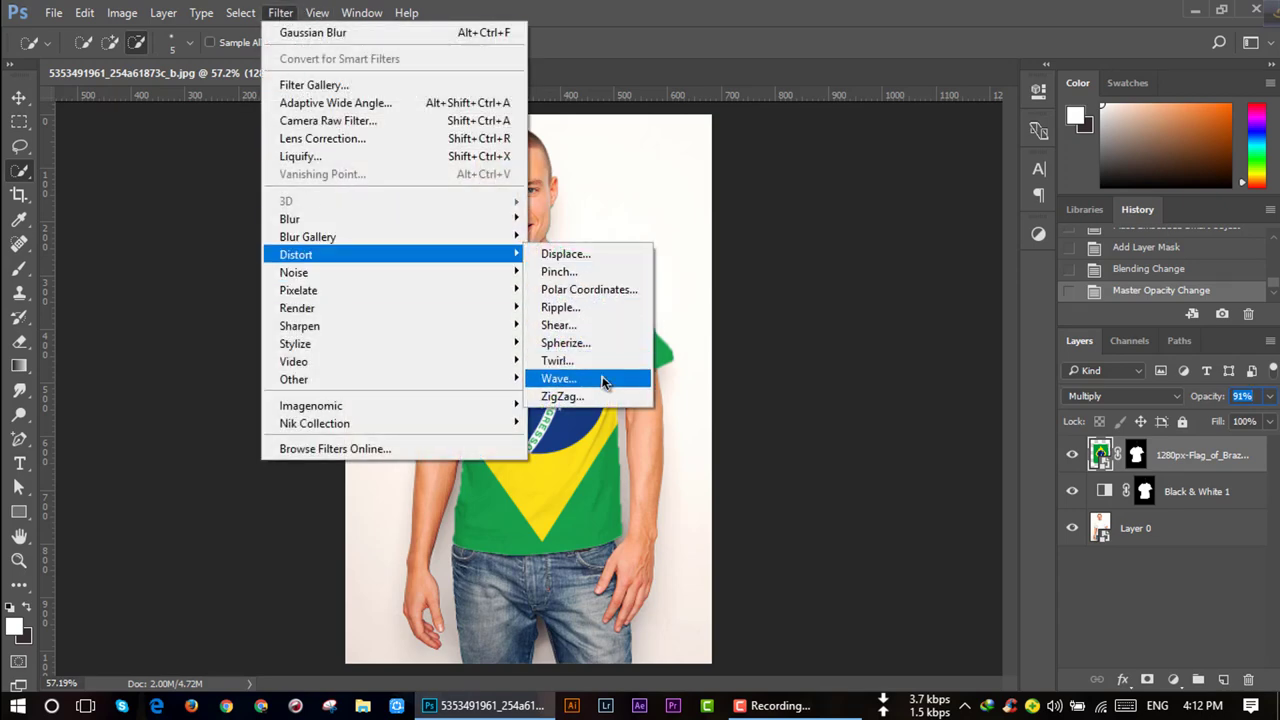
Apply Displace to the Brazil flag with default settings, using displacement.psd from New folder
left_click(566, 258)
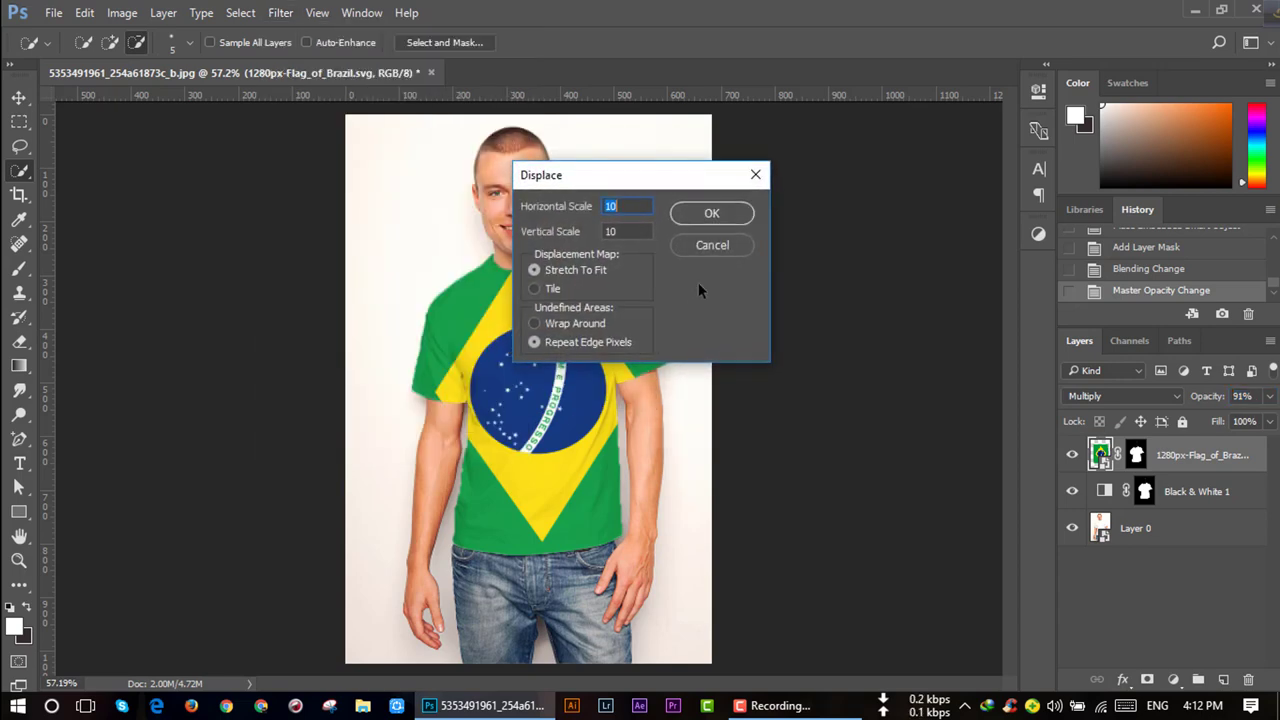
left_click(712, 214)
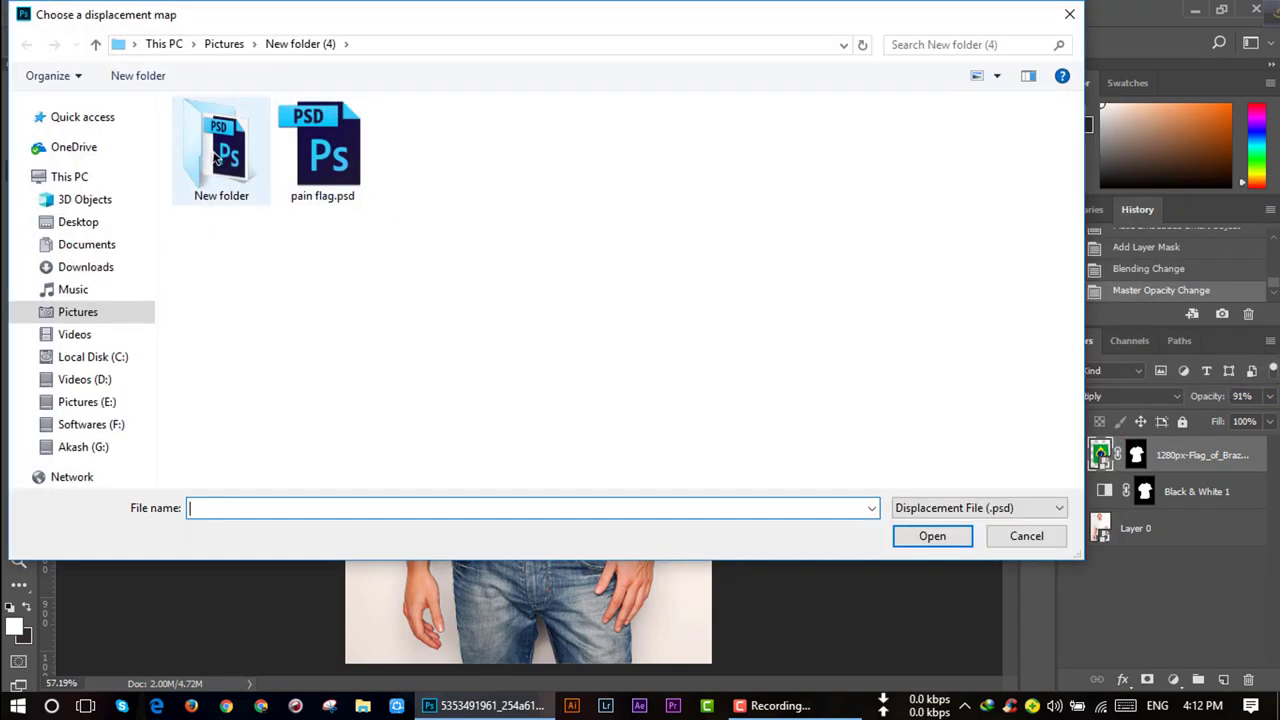
double_click(216, 158)
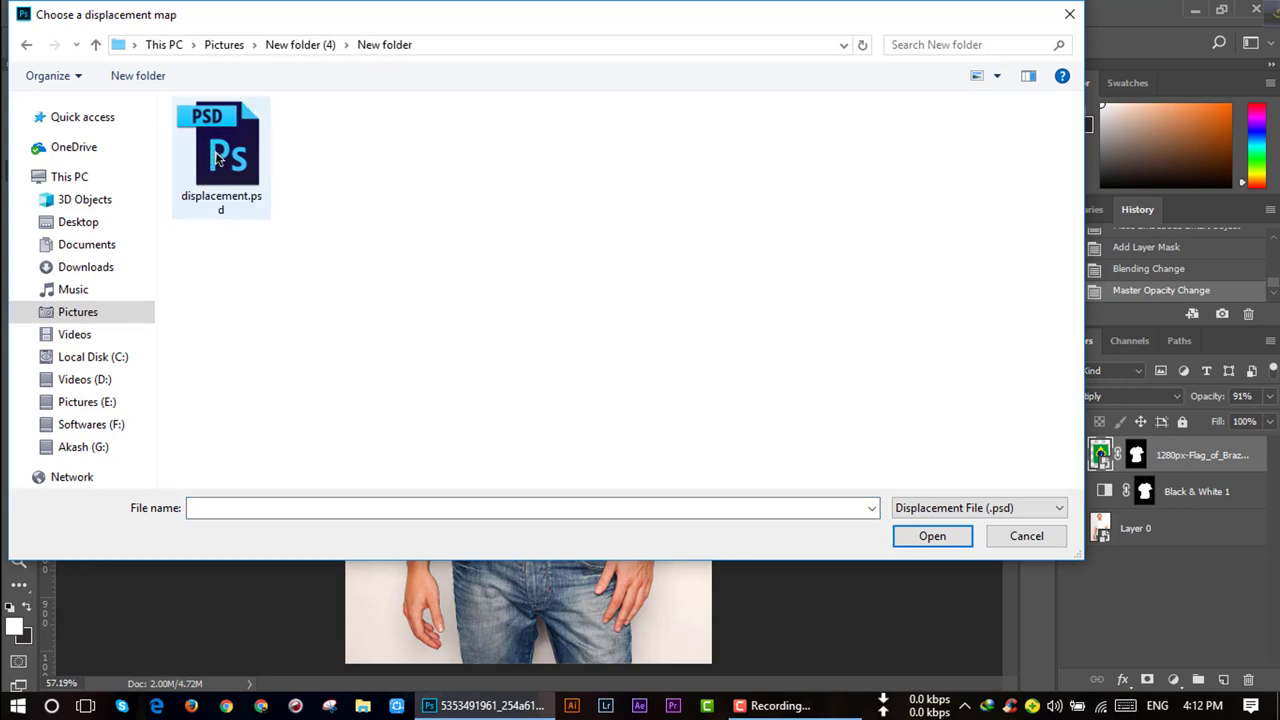
double_click(222, 170)
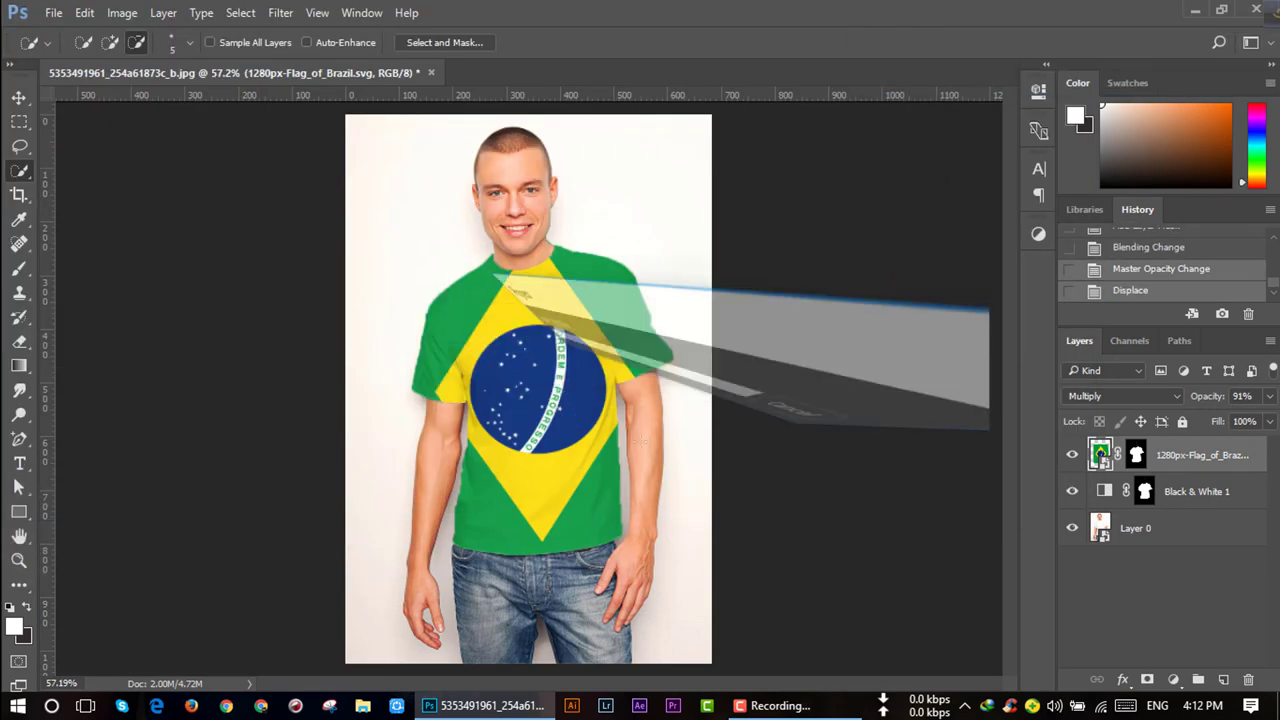
Zoom in and out to check how the Brazil flag follows the shirt's folds
scroll(519, 303, "up", 1)
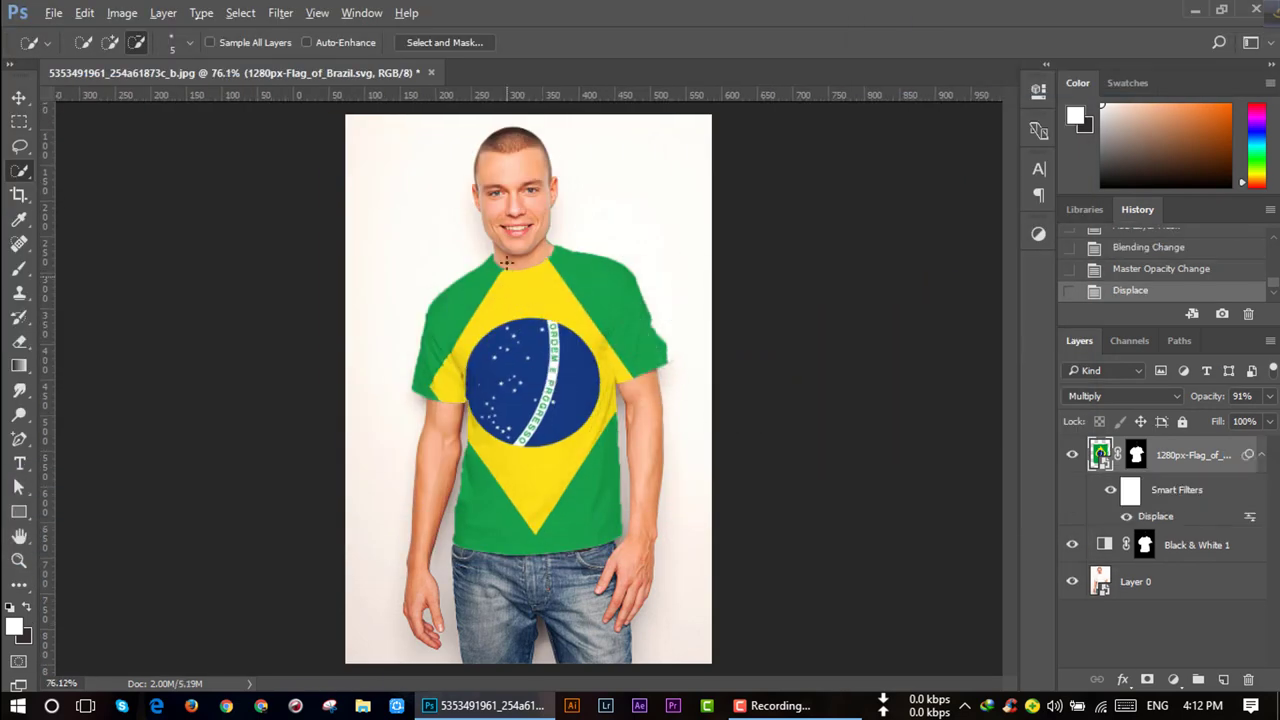
scroll(530, 290, "up", 2)
scroll(553, 273, "up", 1)
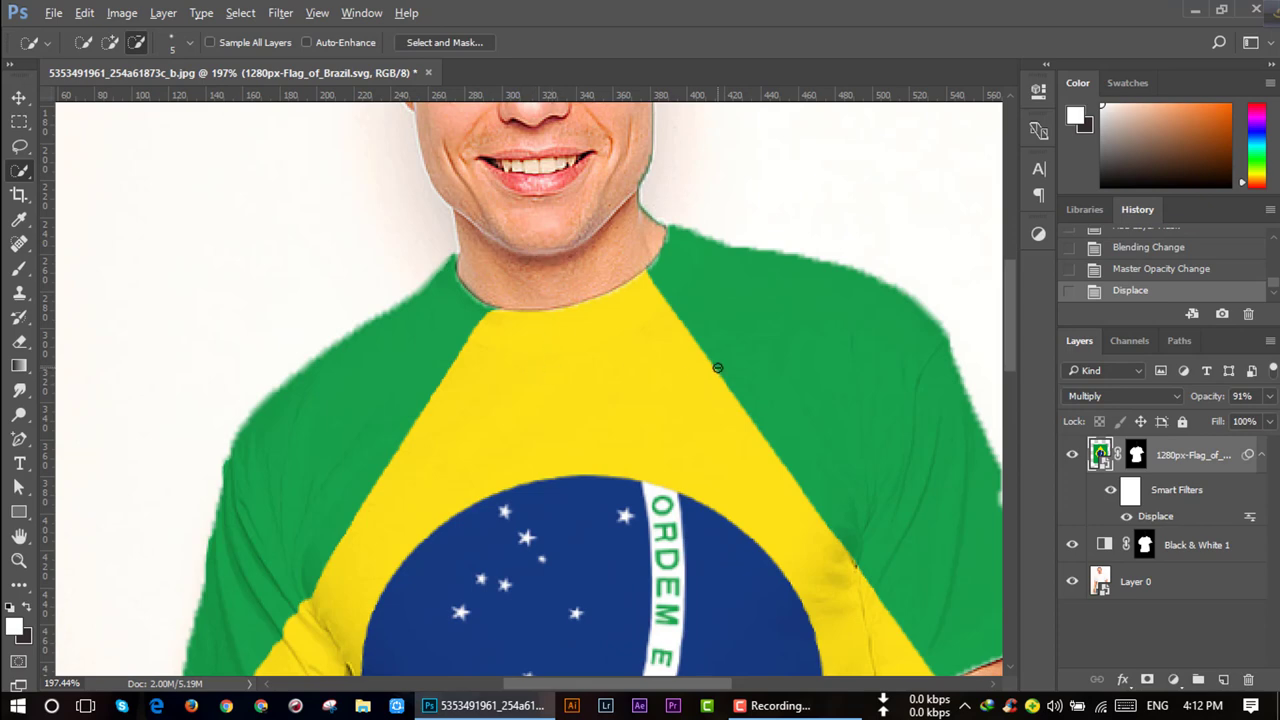
scroll(712, 368, "down", 2)
scroll(689, 389, "down", 1)
scroll(600, 447, "up", 1)
scroll(604, 451, "down", 1)
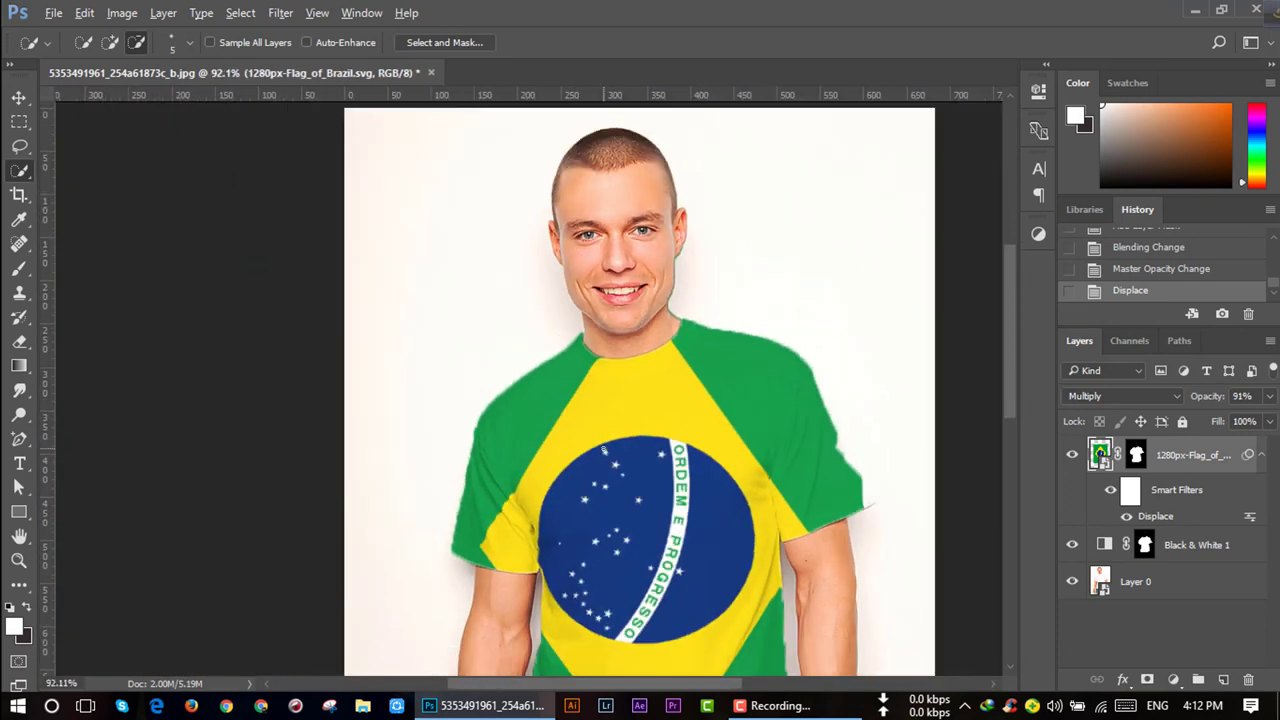
scroll(603, 448, "down", 2)
scroll(602, 446, "down", 1)
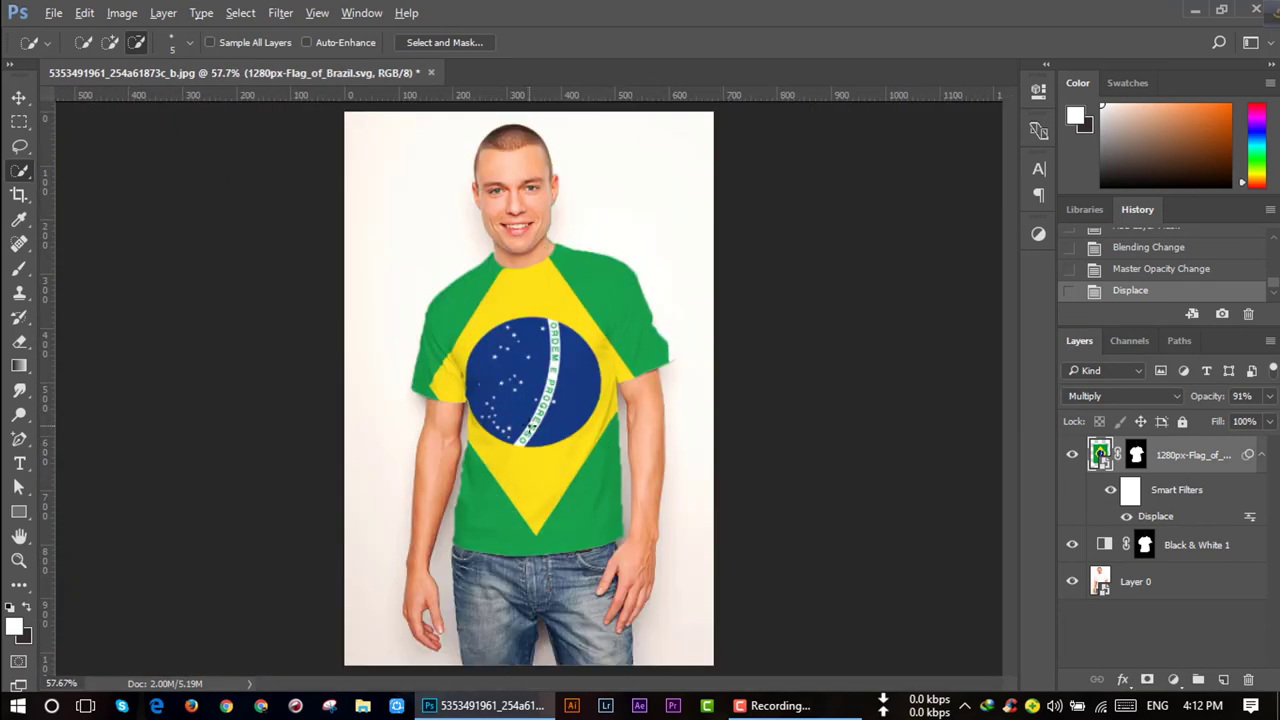
scroll(531, 427, "up", 1)
scroll(533, 428, "up", 2)
scroll(537, 428, "down", 1)
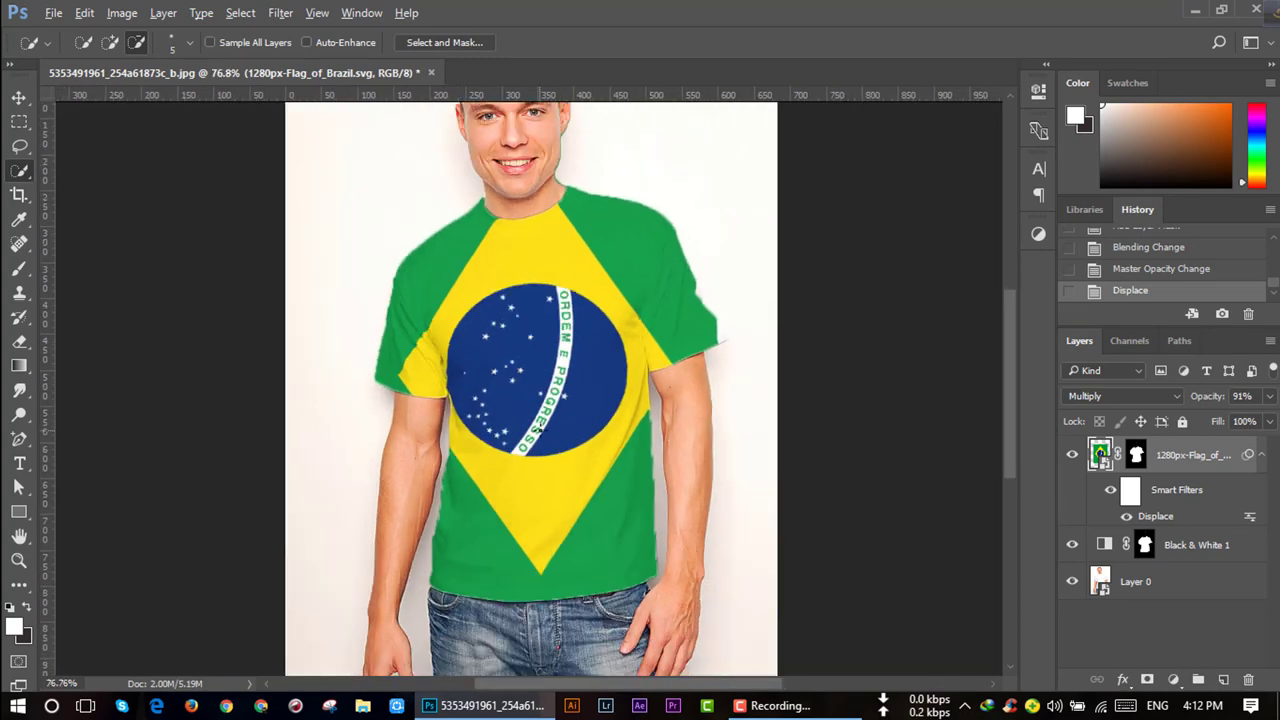
scroll(540, 434, "down", 1)
scroll(545, 441, "down", 1)
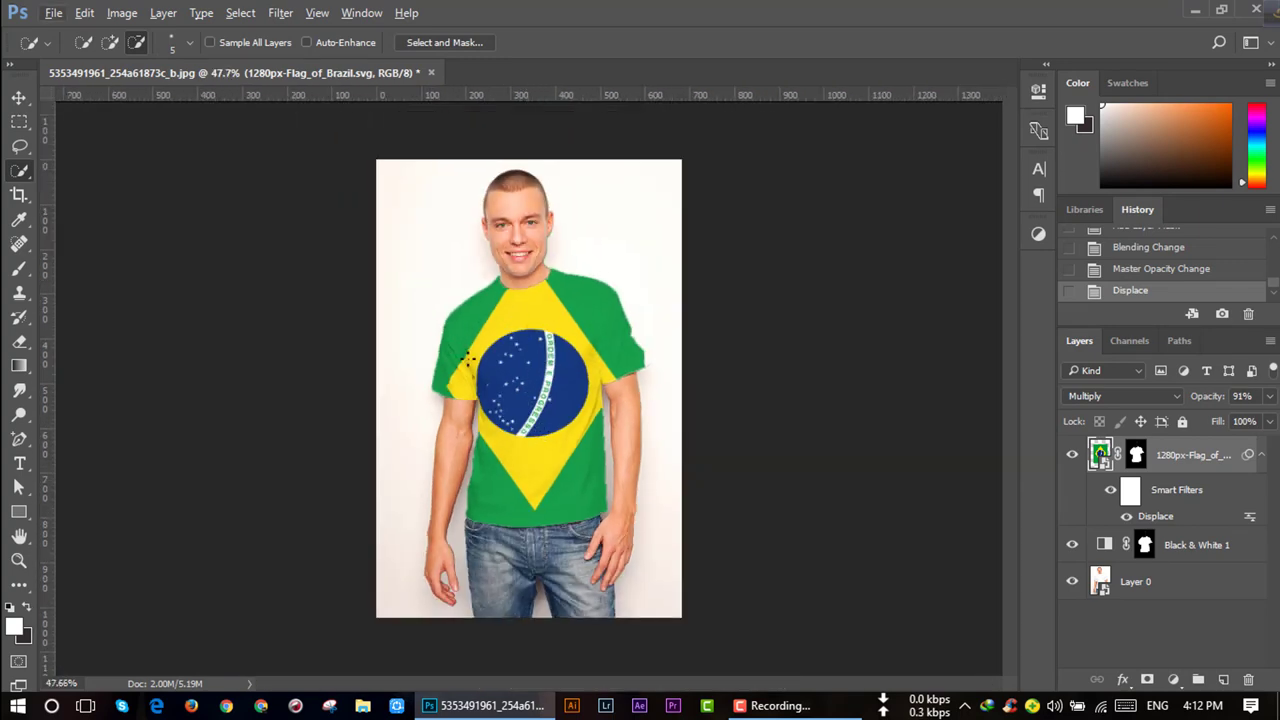
scroll(454, 327, "down", 1)
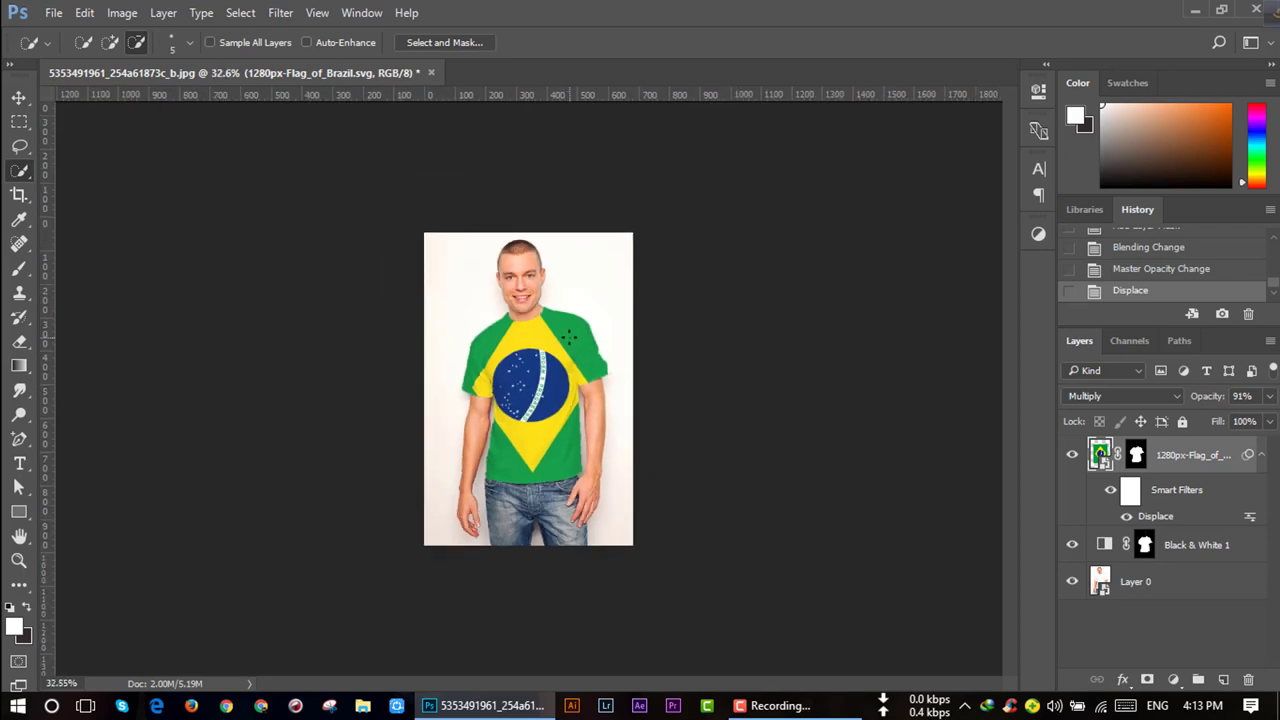
scroll(454, 327, "up", 1)
scroll(591, 353, "up", 1)
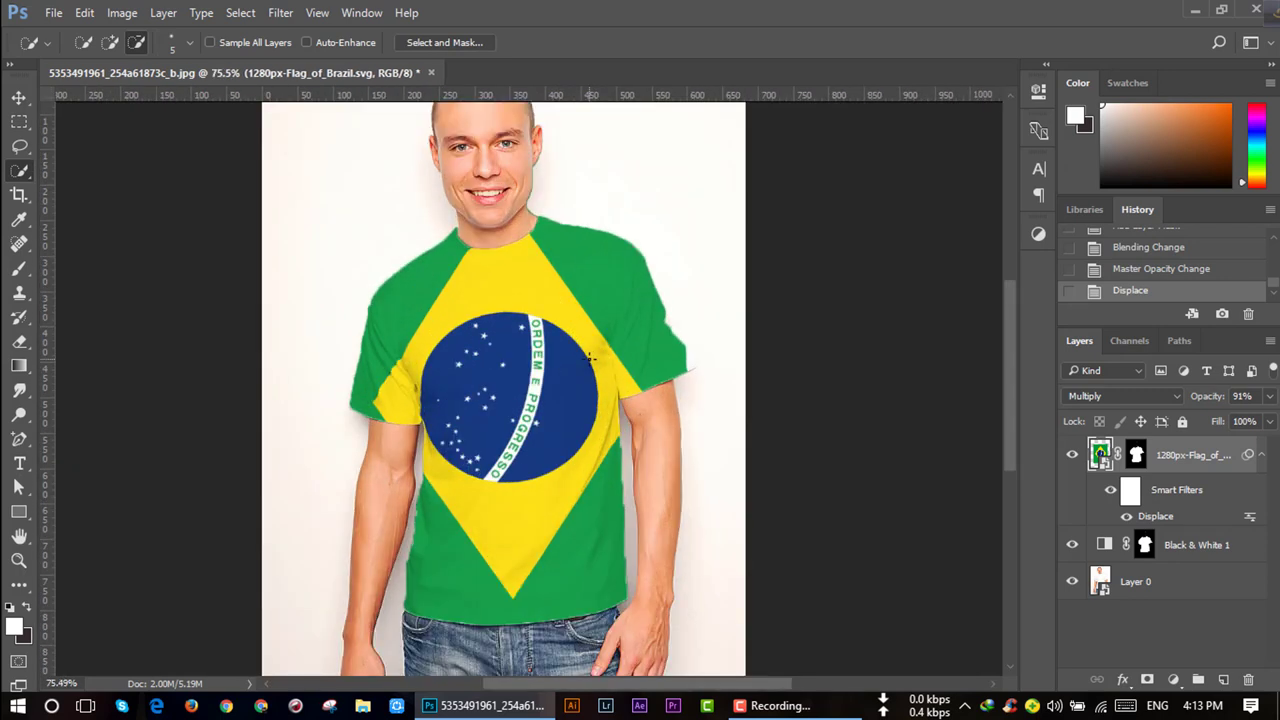
scroll(591, 357, "down", 2)
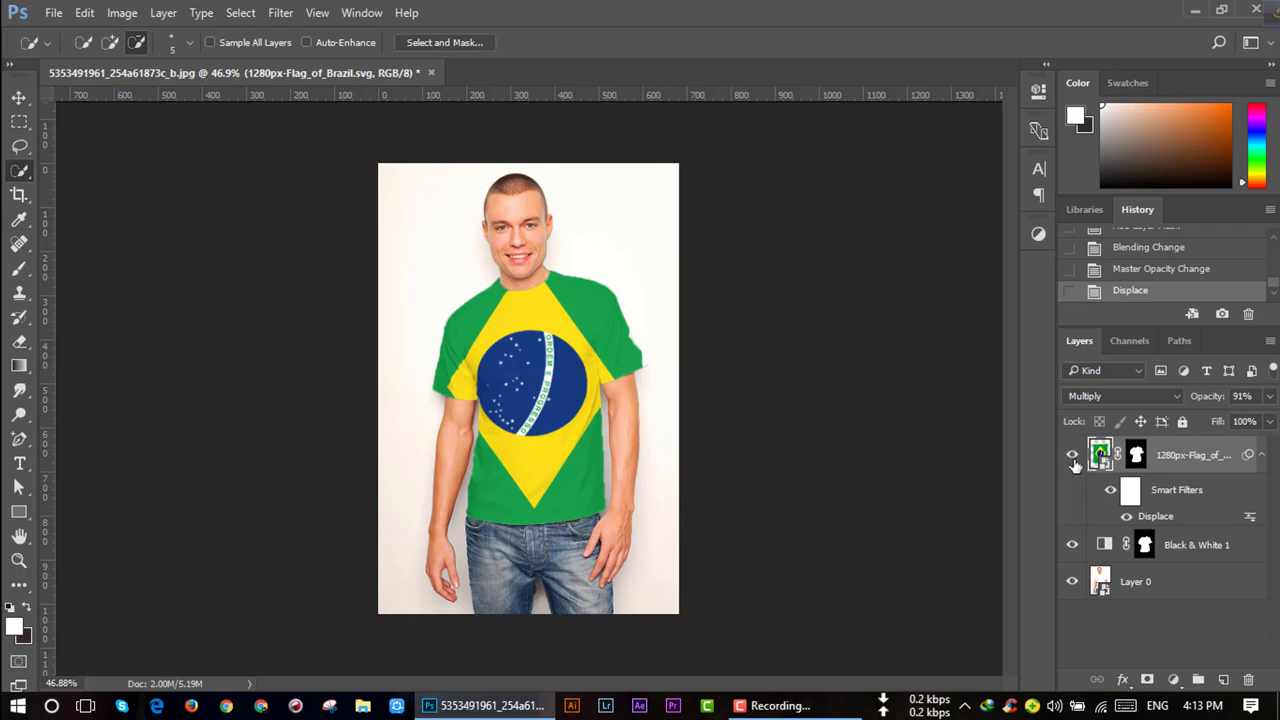
Hide the Brazil flag layer and place the Argentina flag SVG as an embedded layer
left_click(1072, 456)
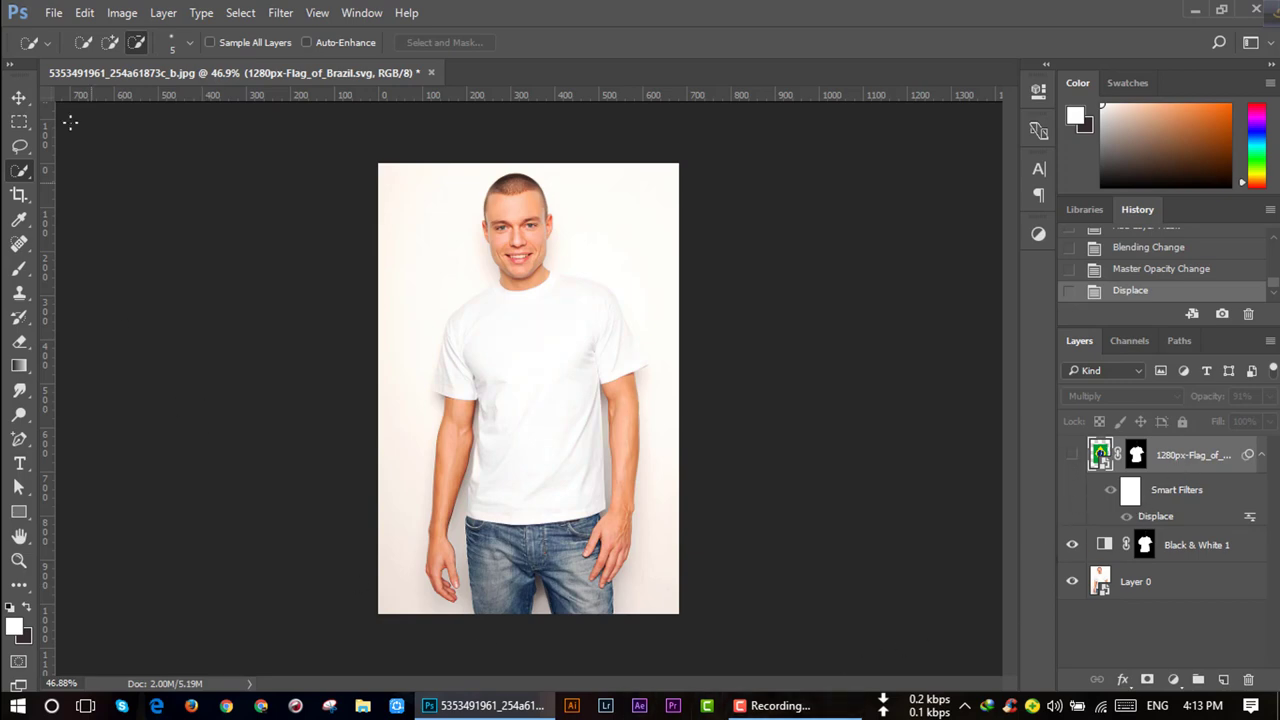
left_click(54, 13)
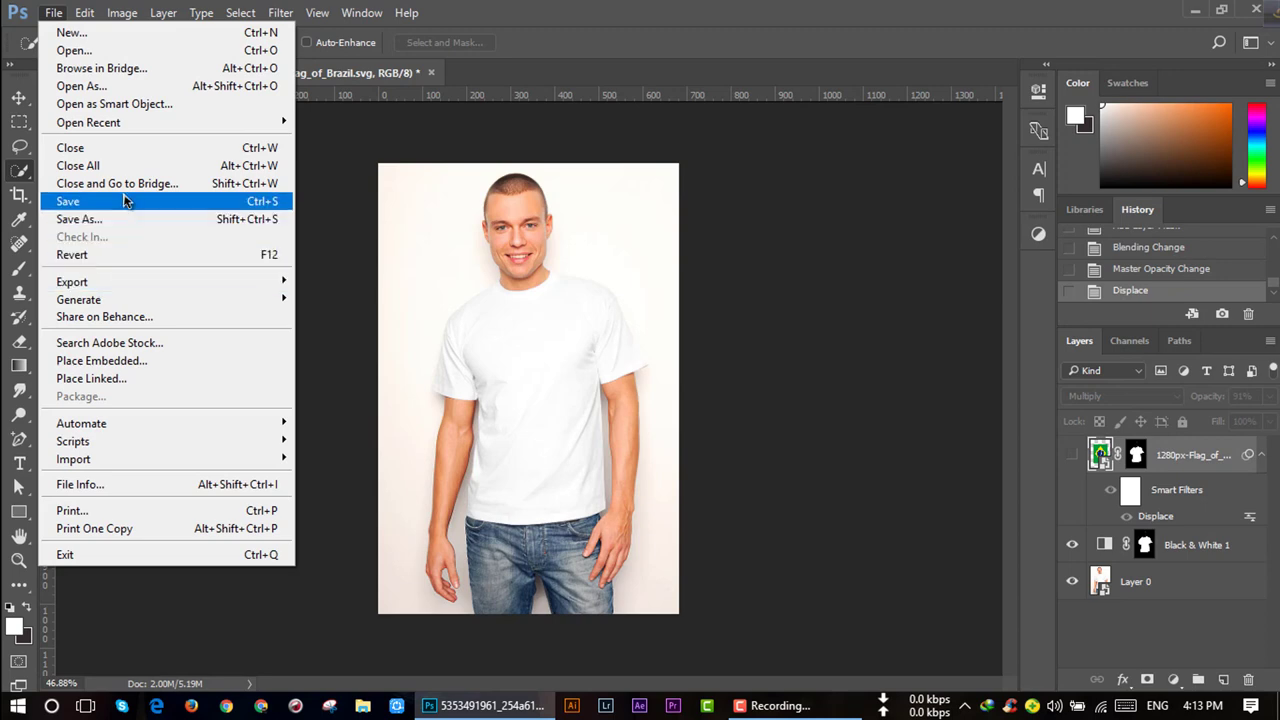
left_click(160, 361)
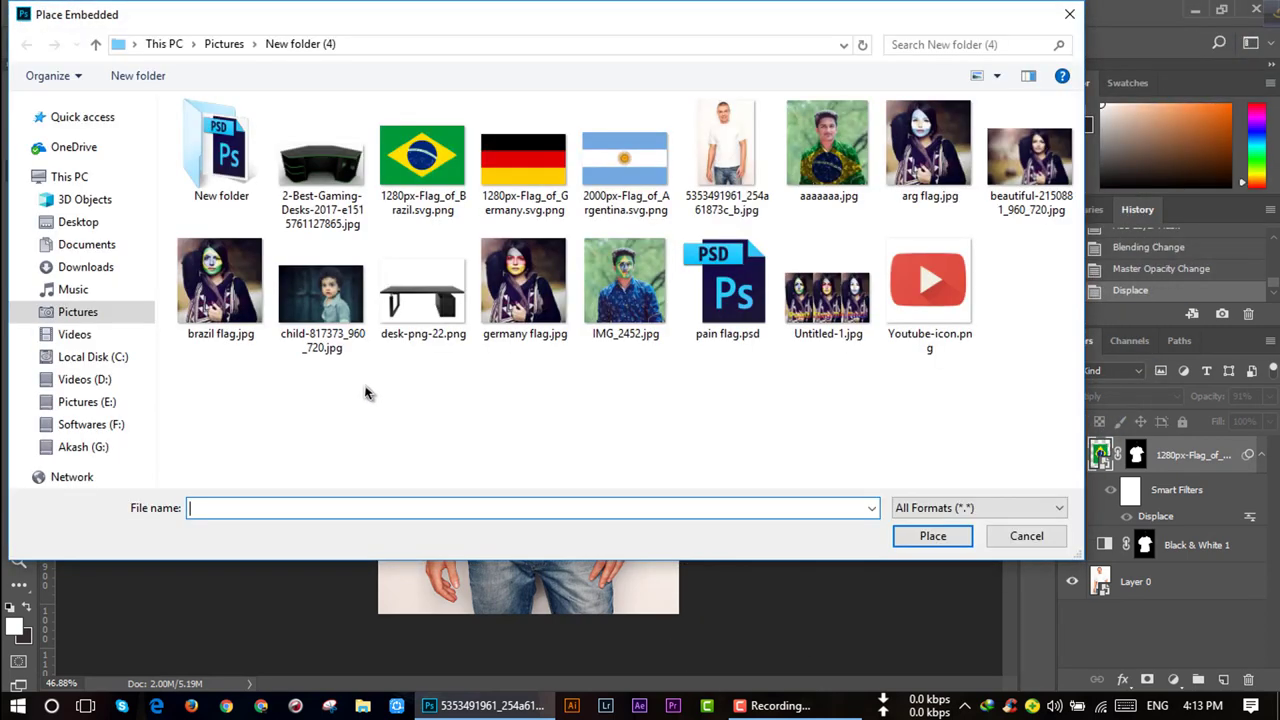
double_click(621, 168)
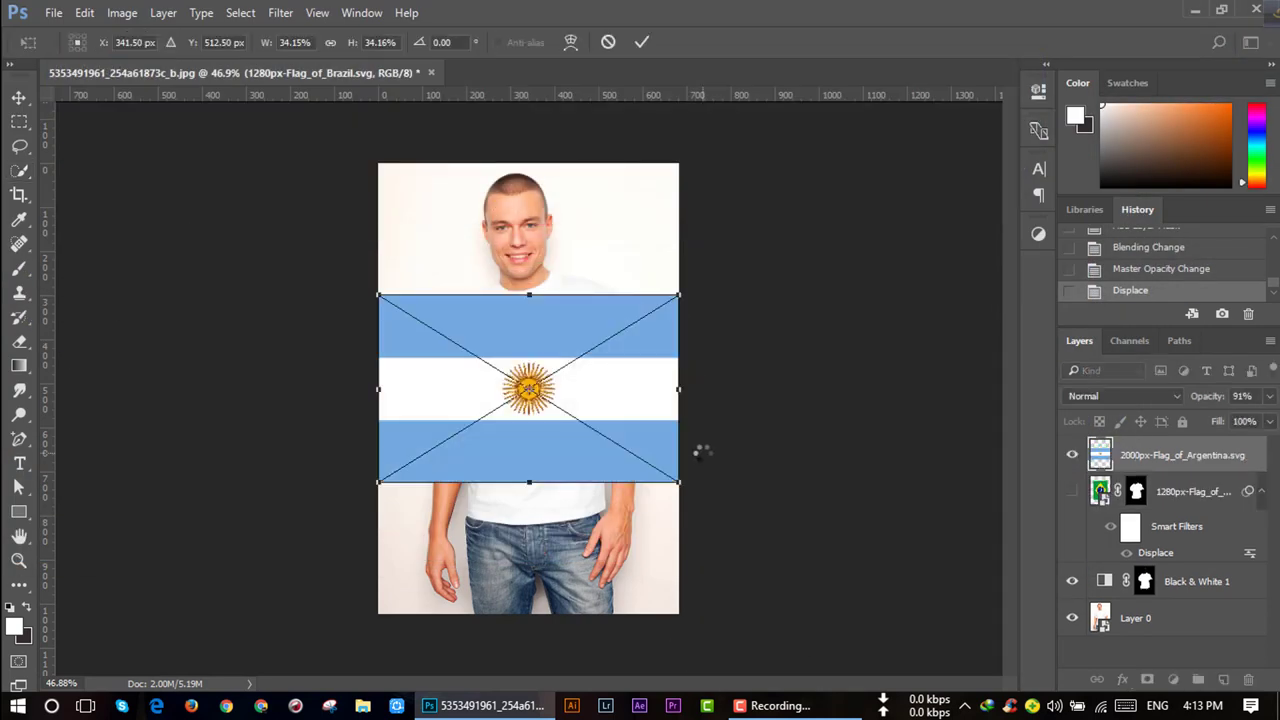
Rotate the Argentina flag 90° upright, enlarge it over the torso, and commit
left_click_drag(693, 497, 374, 615)
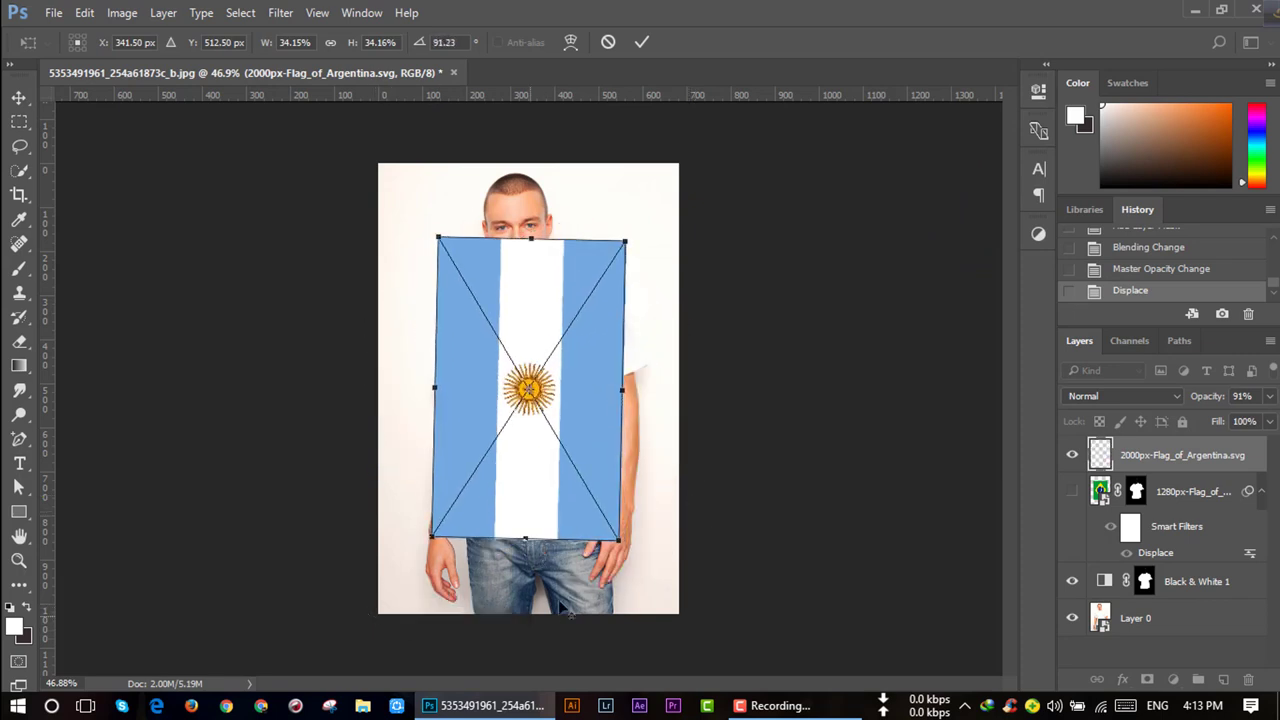
left_click_drag(619, 543, 640, 530)
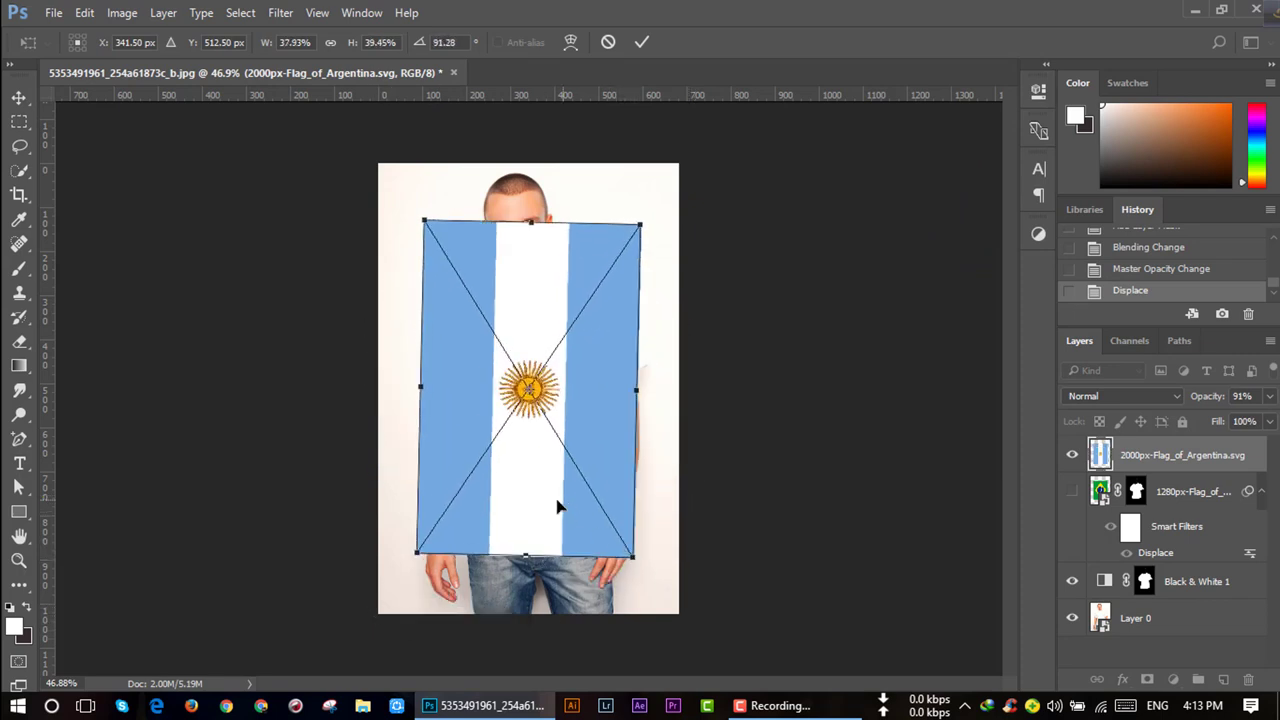
left_click_drag(563, 500, 585, 465)
left_click(641, 42)
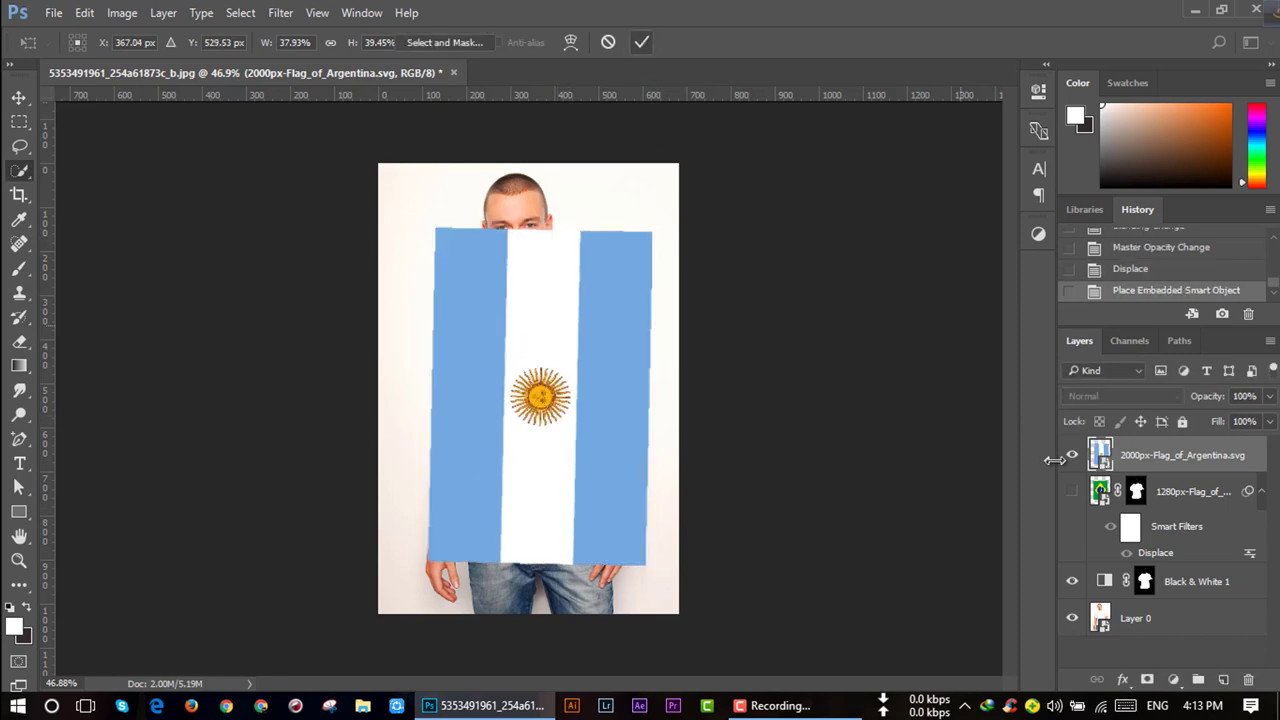
Copy the Brazil layer's T-shirt mask onto the Argentina flag layer
left_click(1138, 491)
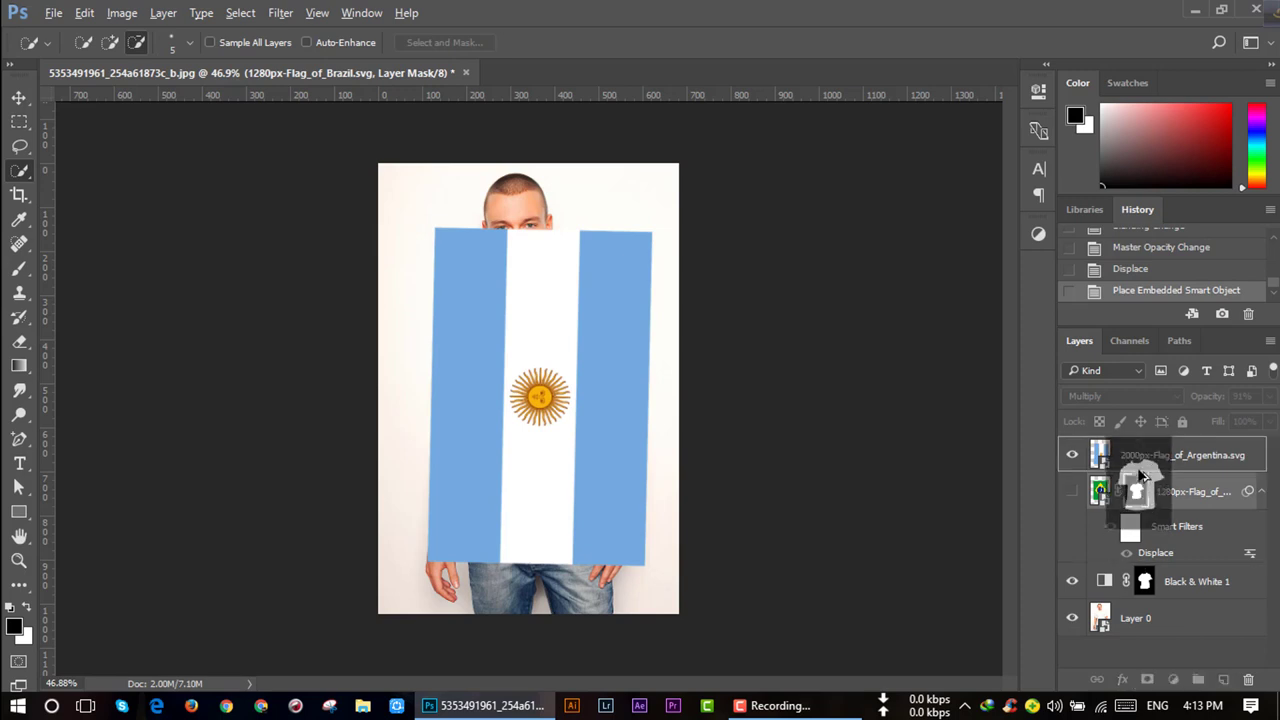
left_click_drag(1136, 491, 1136, 456)
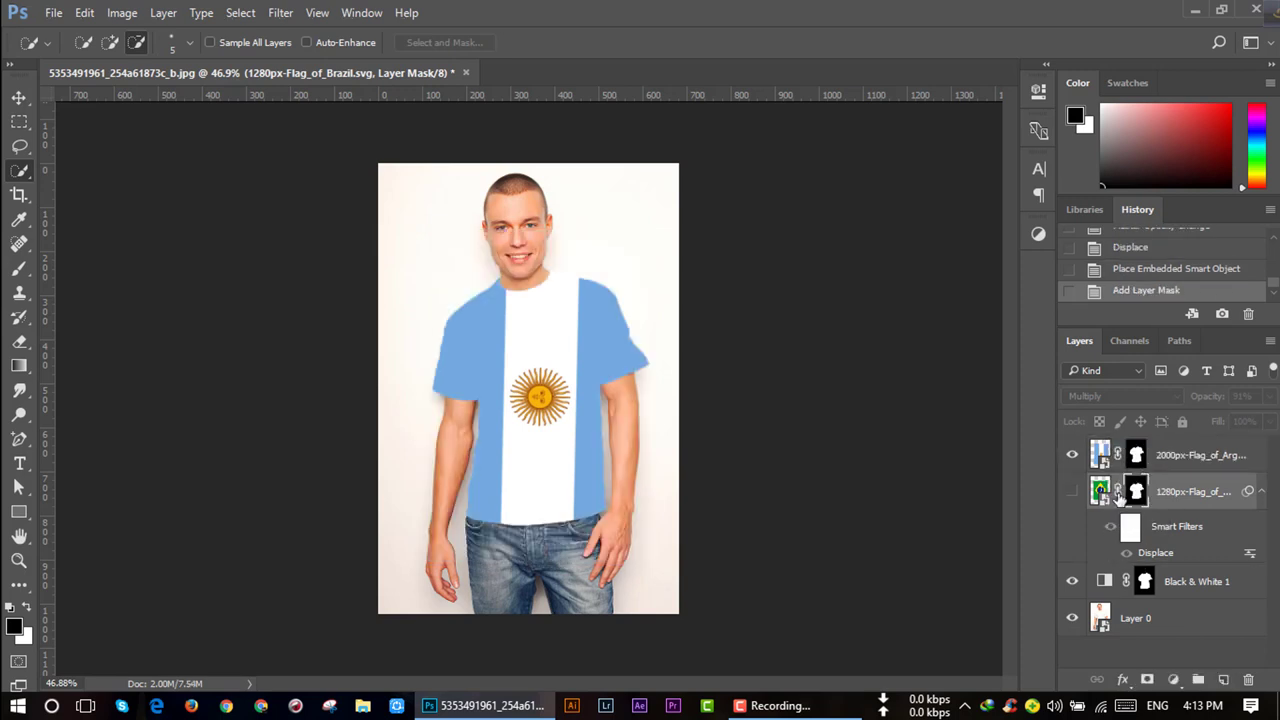
left_click(1205, 462)
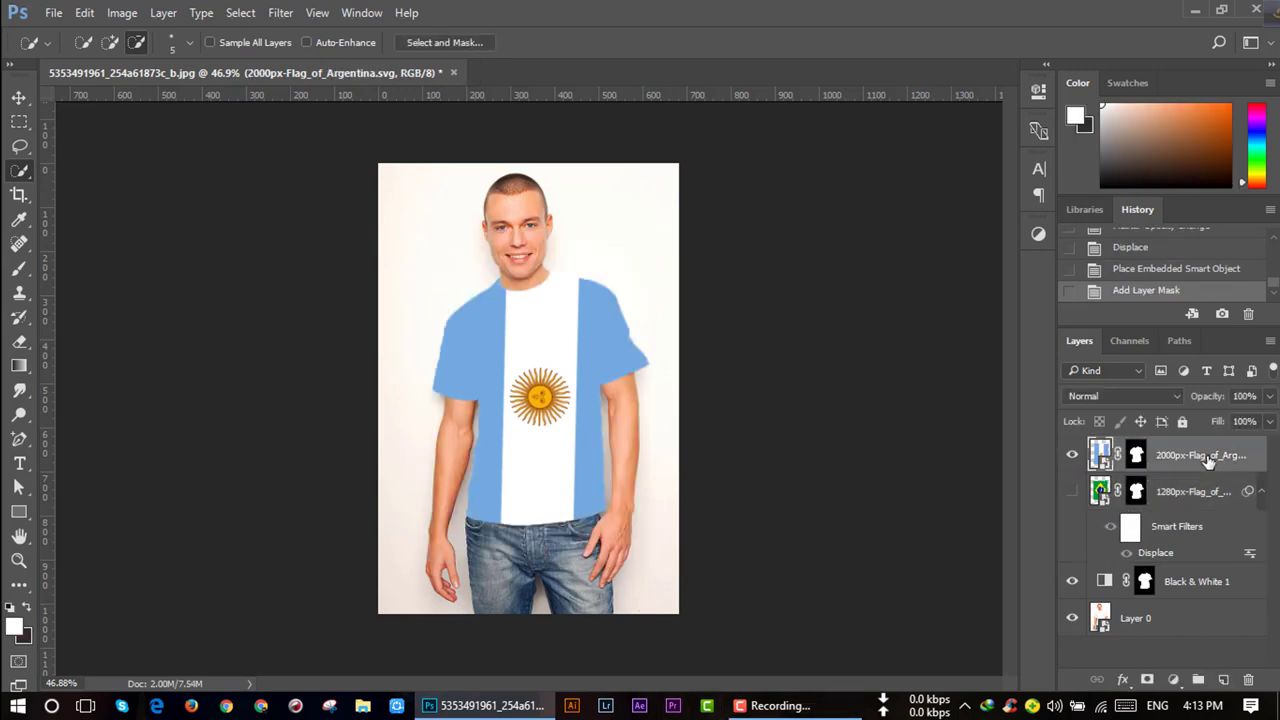
Set the Argentina flag layer to Multiply blending at 91% opacity
left_click(1130, 403)
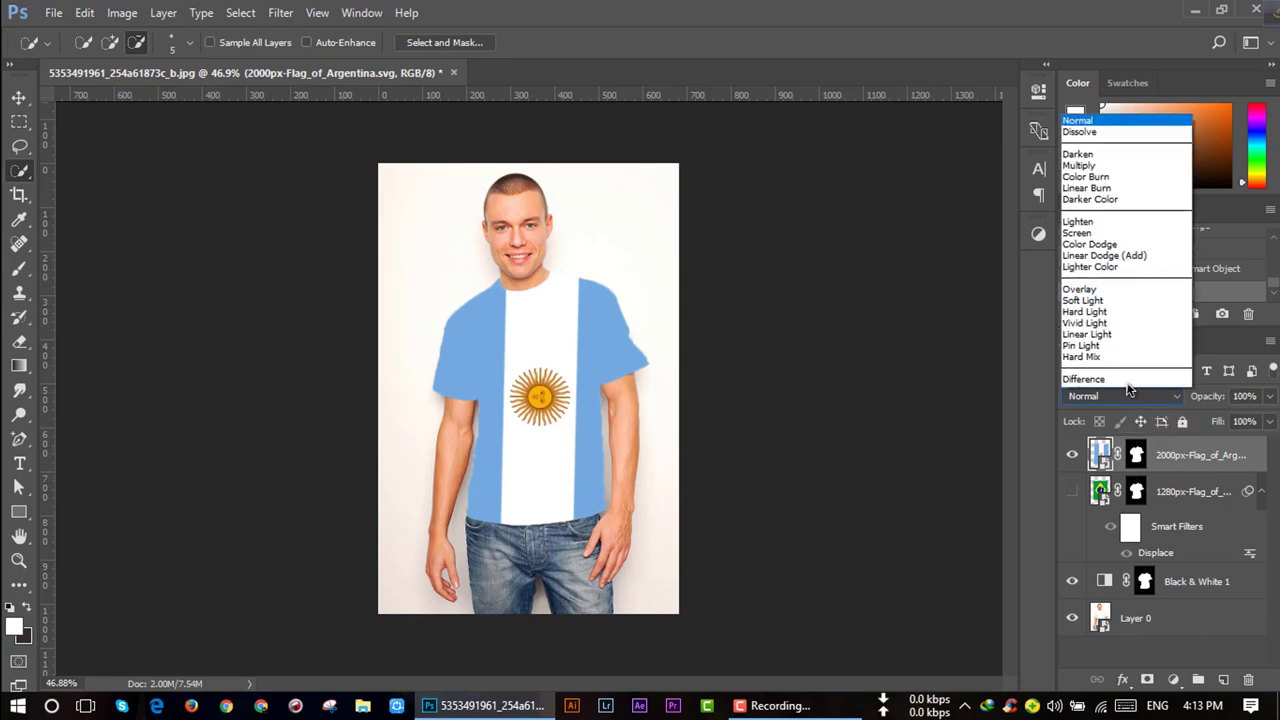
left_click(1085, 77)
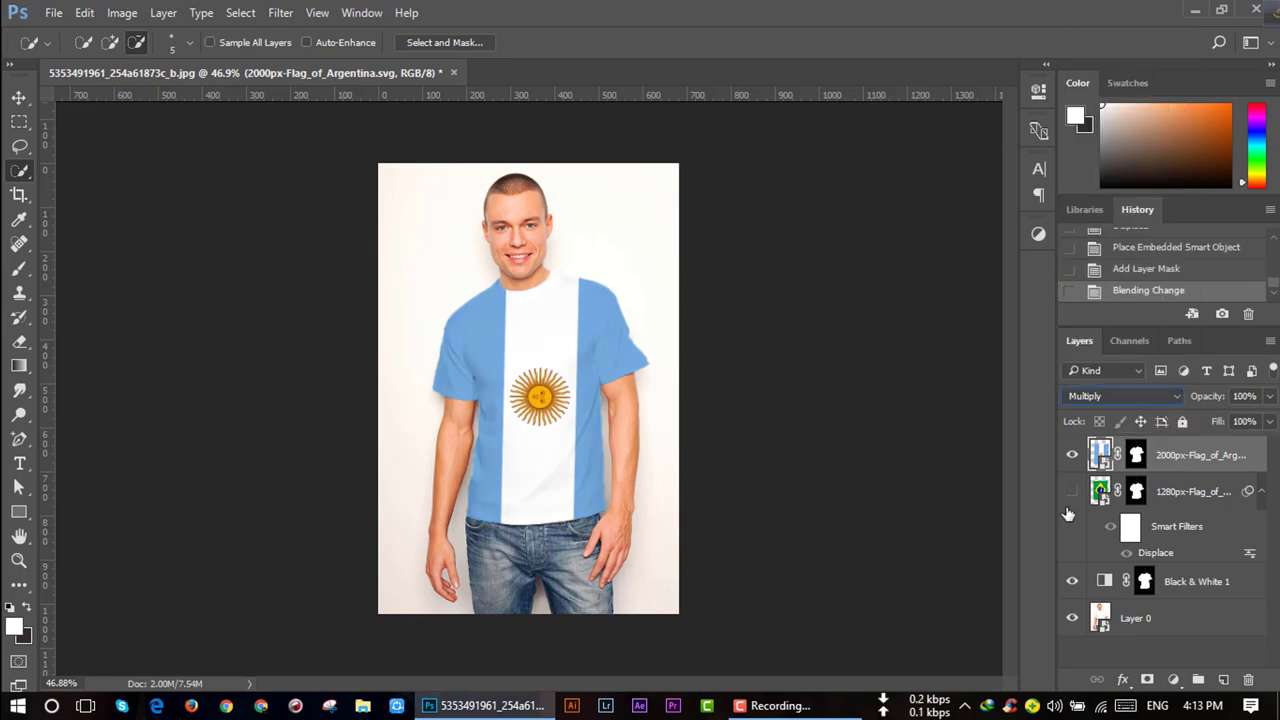
left_click(1270, 397)
left_click(1248, 420)
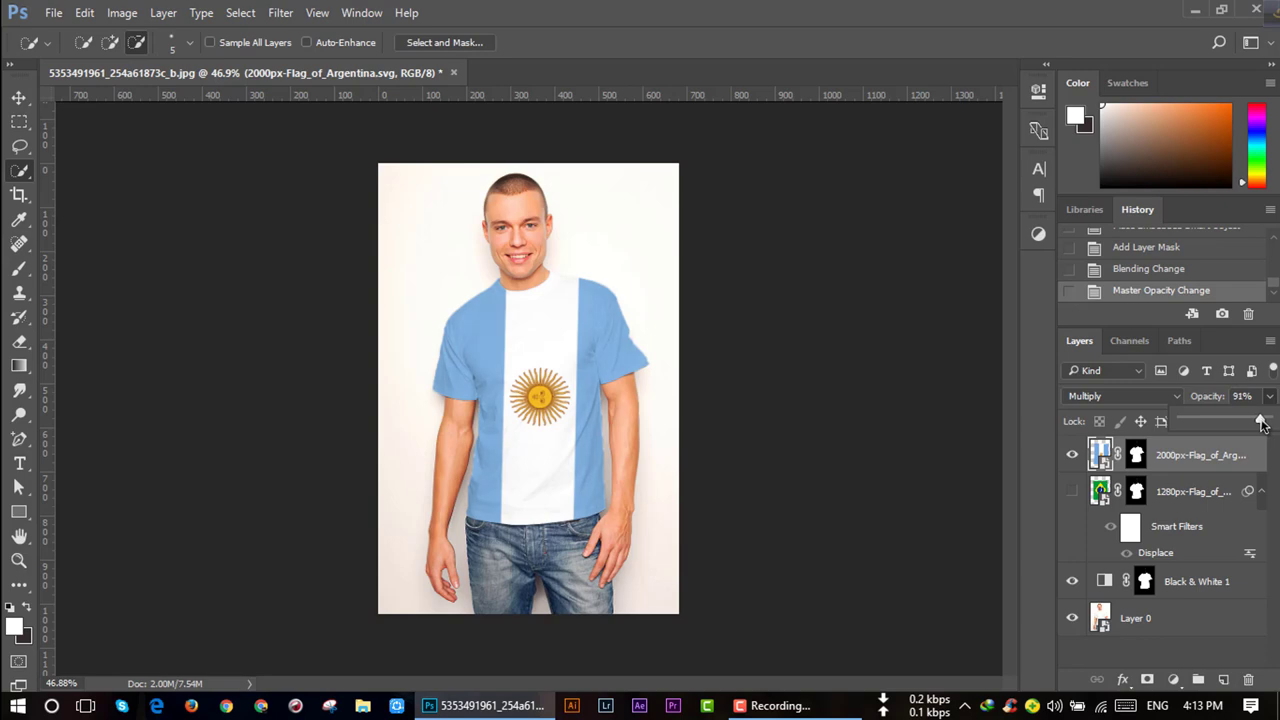
left_click(1268, 400)
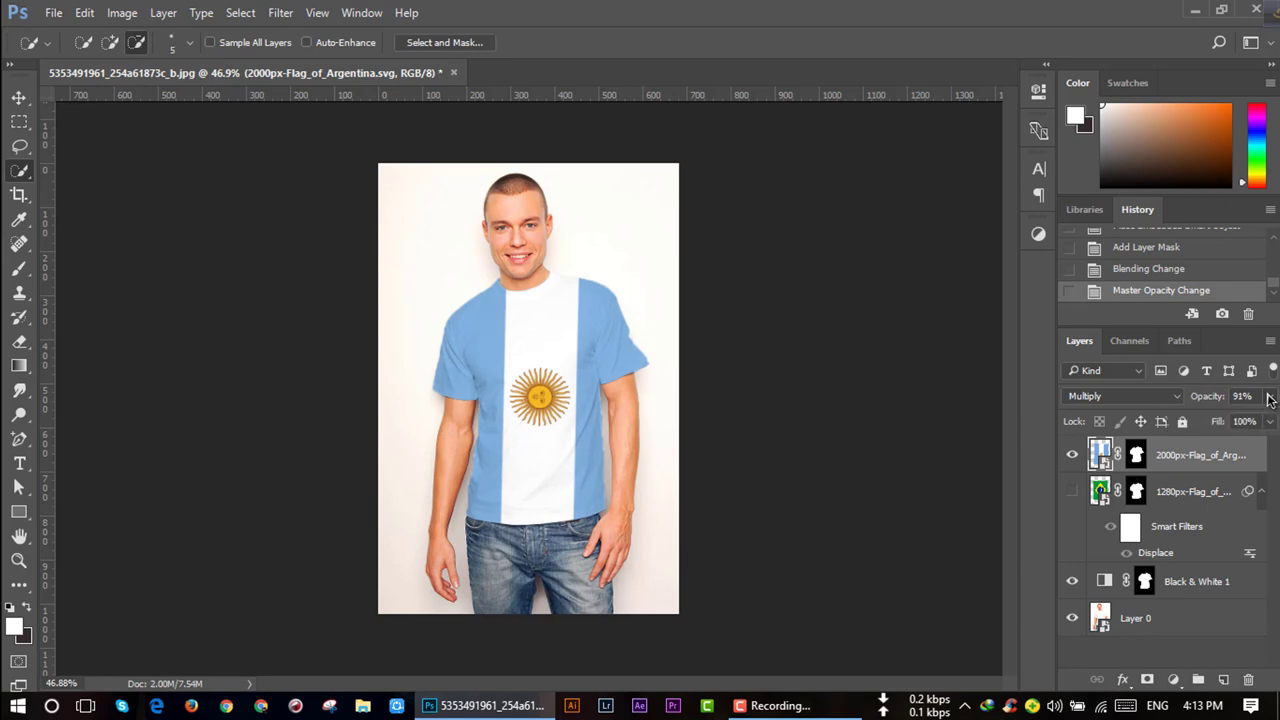
Apply Displace at scale 10 to the Argentina flag, using displacement.psd as the map
left_click(280, 13)
mouse_move(296, 254)
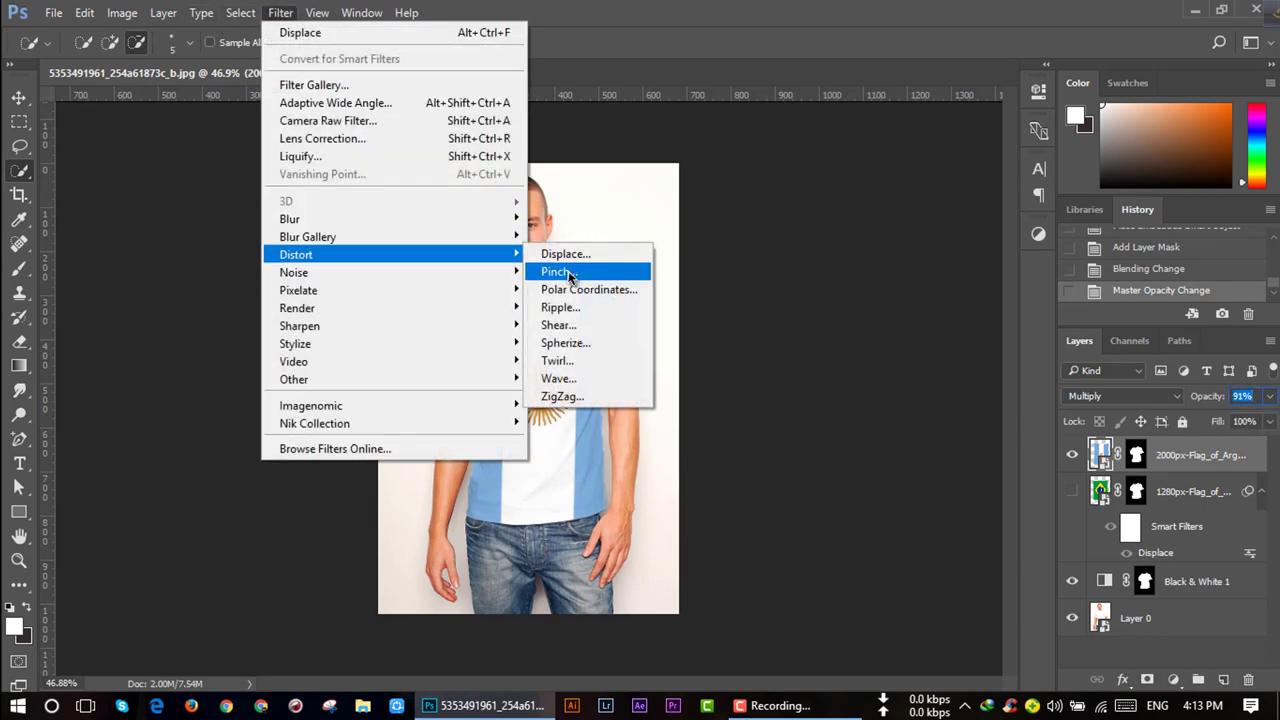
left_click(572, 260)
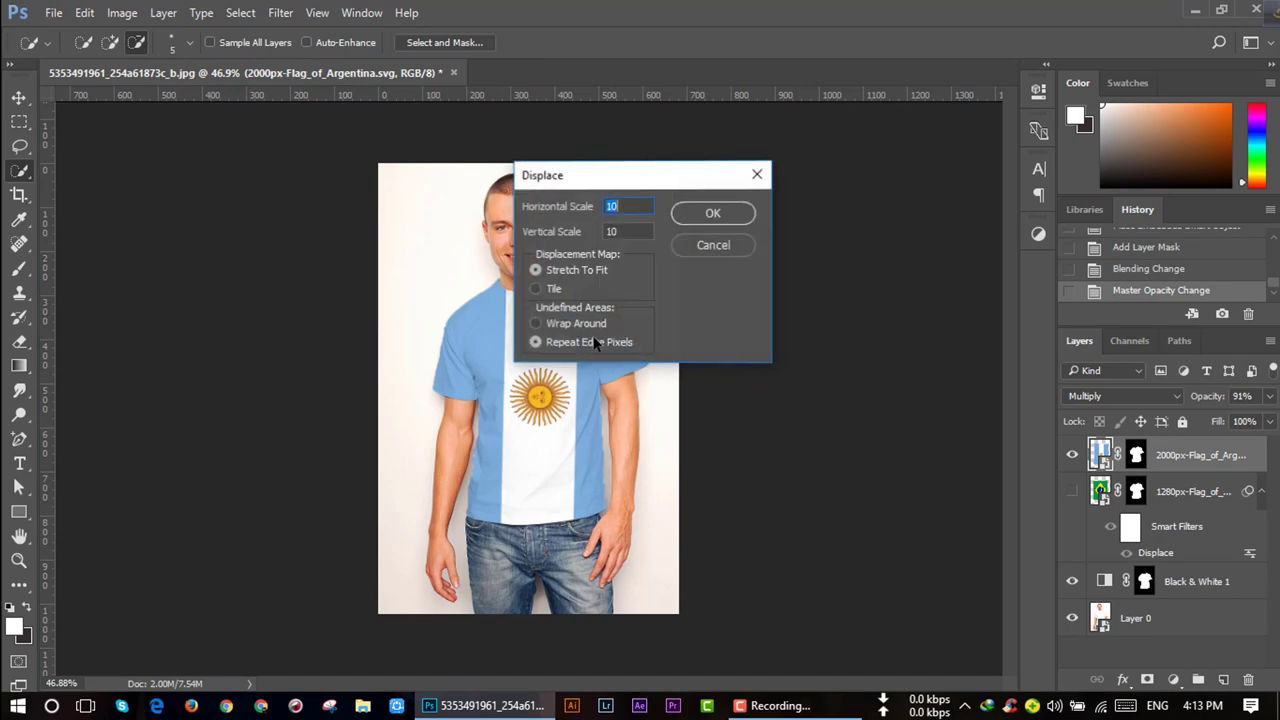
left_click(700, 212)
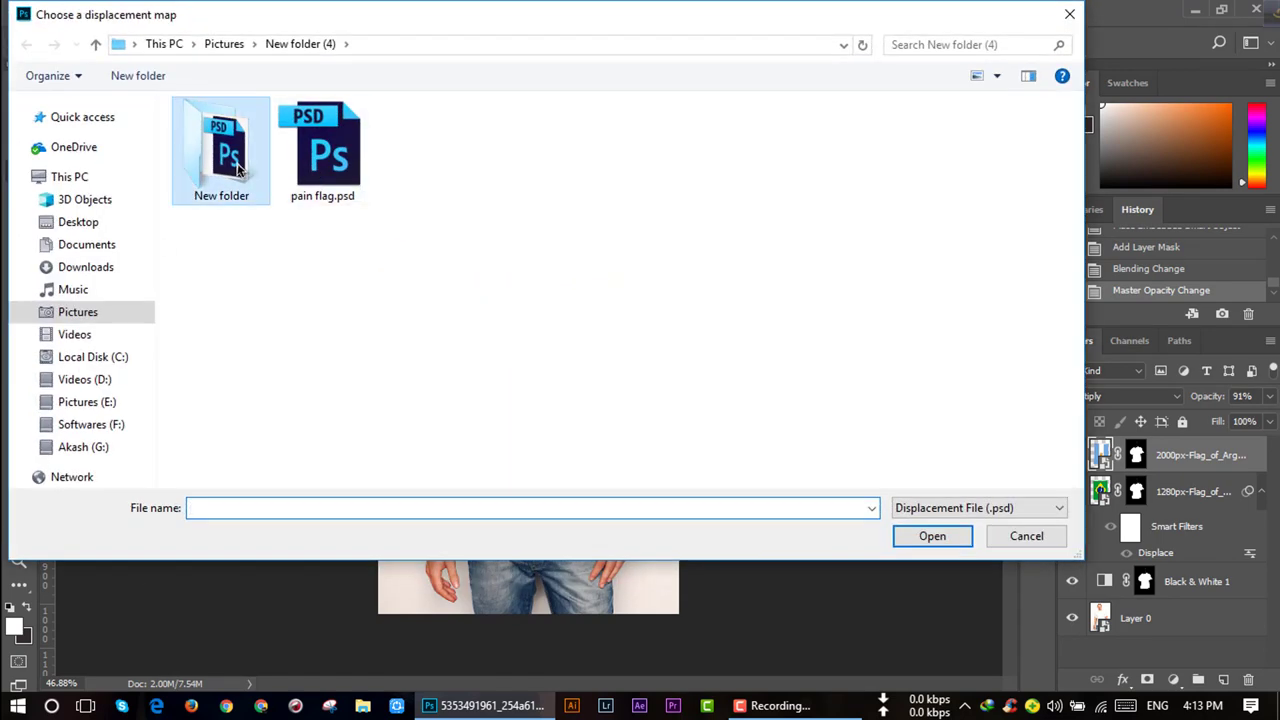
double_click(249, 163)
double_click(249, 163)
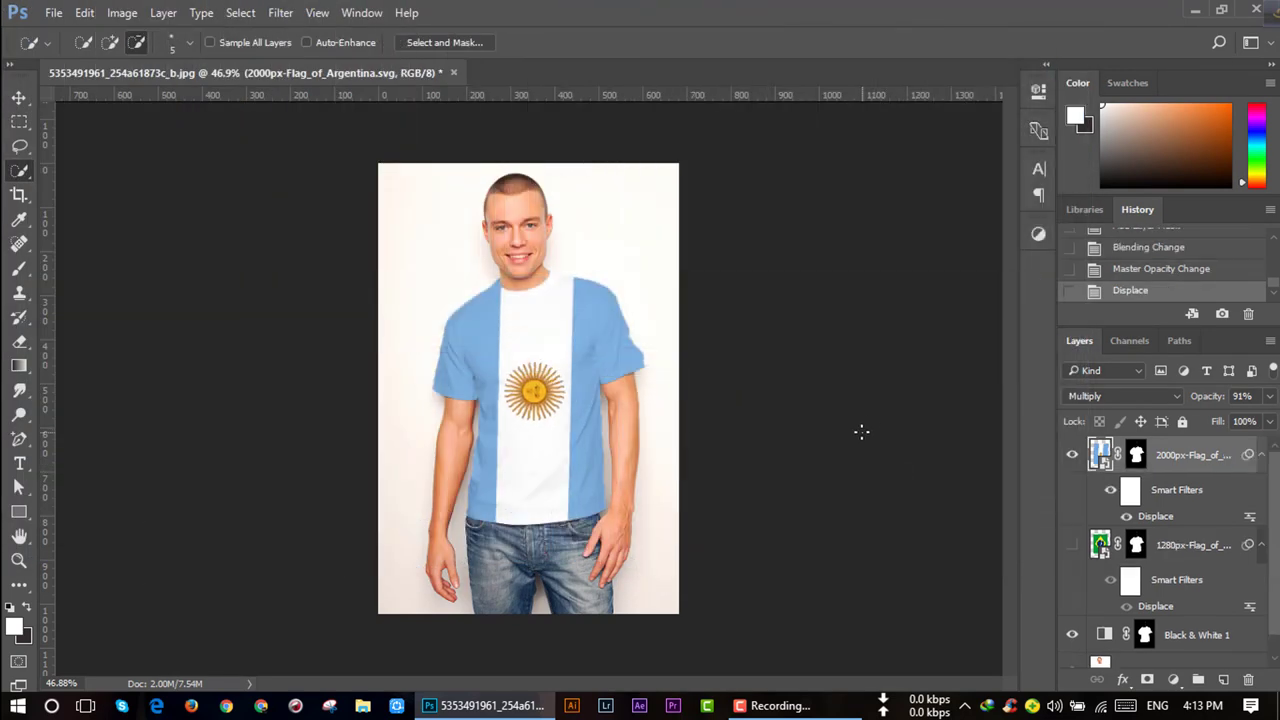
Zoom to inspect the warped flag, then hide the Argentina flag layer
scroll(519, 325, "up", 1)
scroll(519, 325, "up", 1)
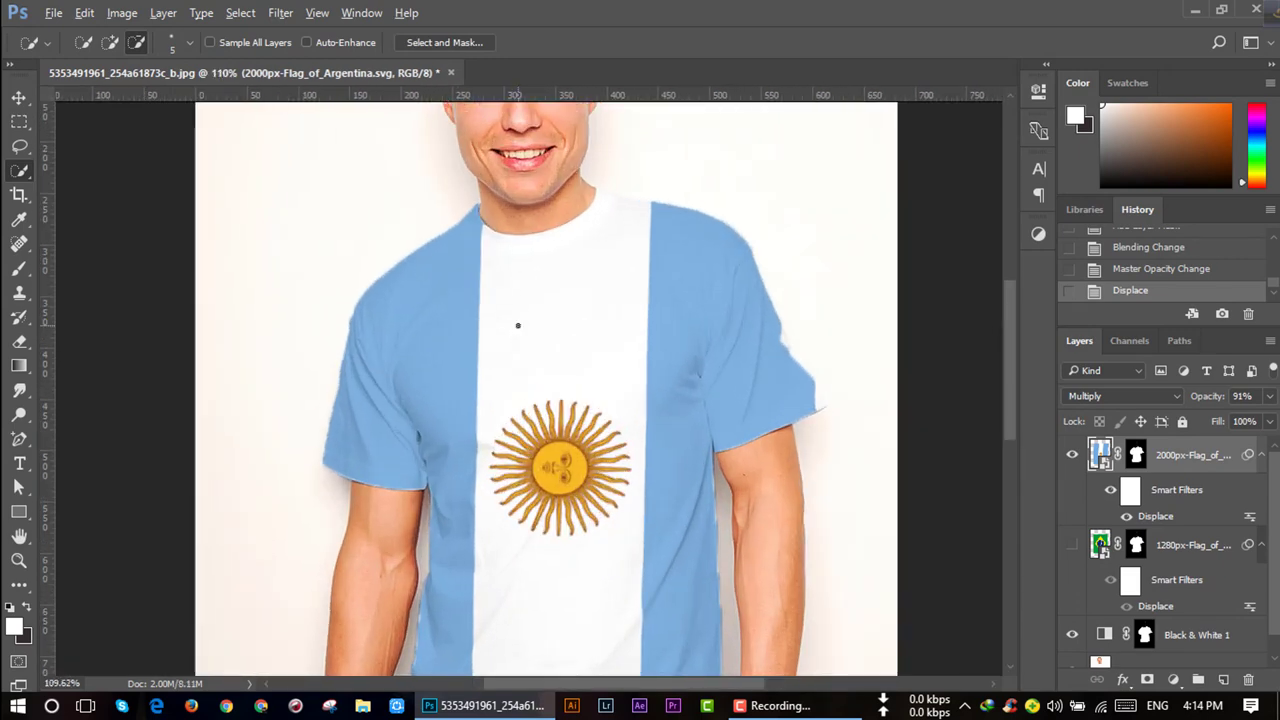
scroll(520, 325, "down", 3)
scroll(522, 325, "up", 1)
scroll(522, 325, "down", 1)
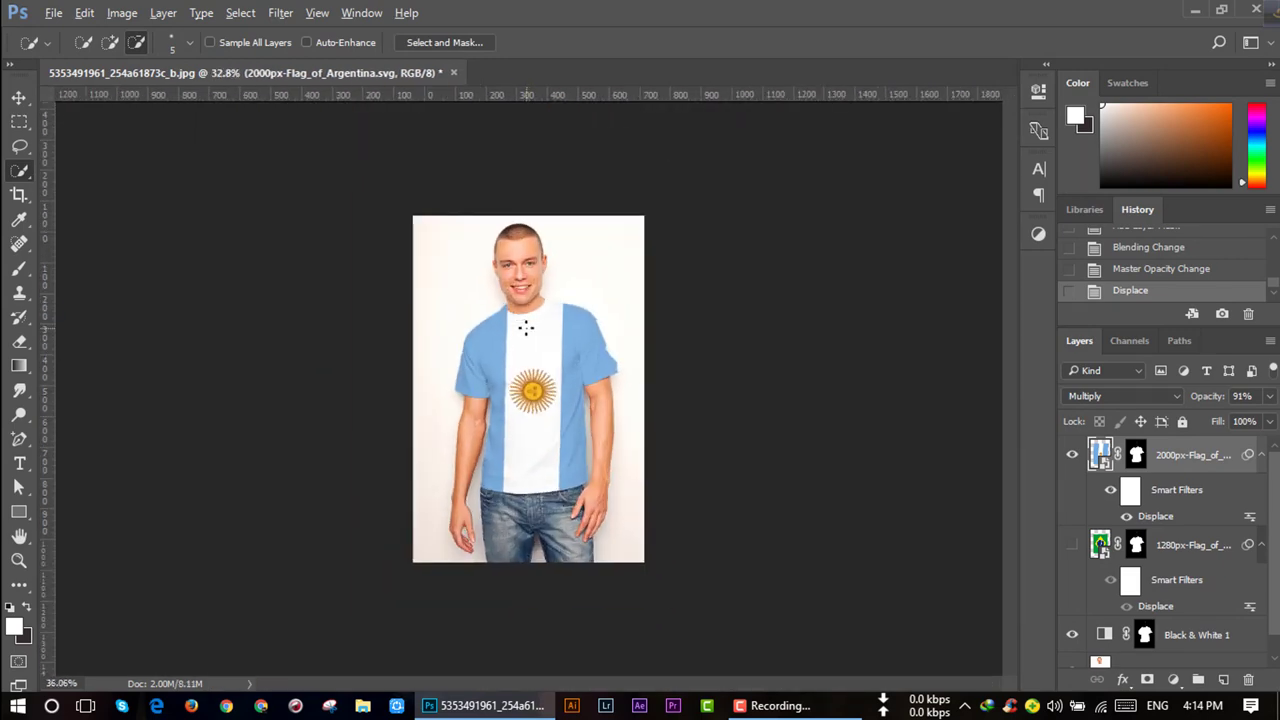
scroll(522, 325, "up", 1)
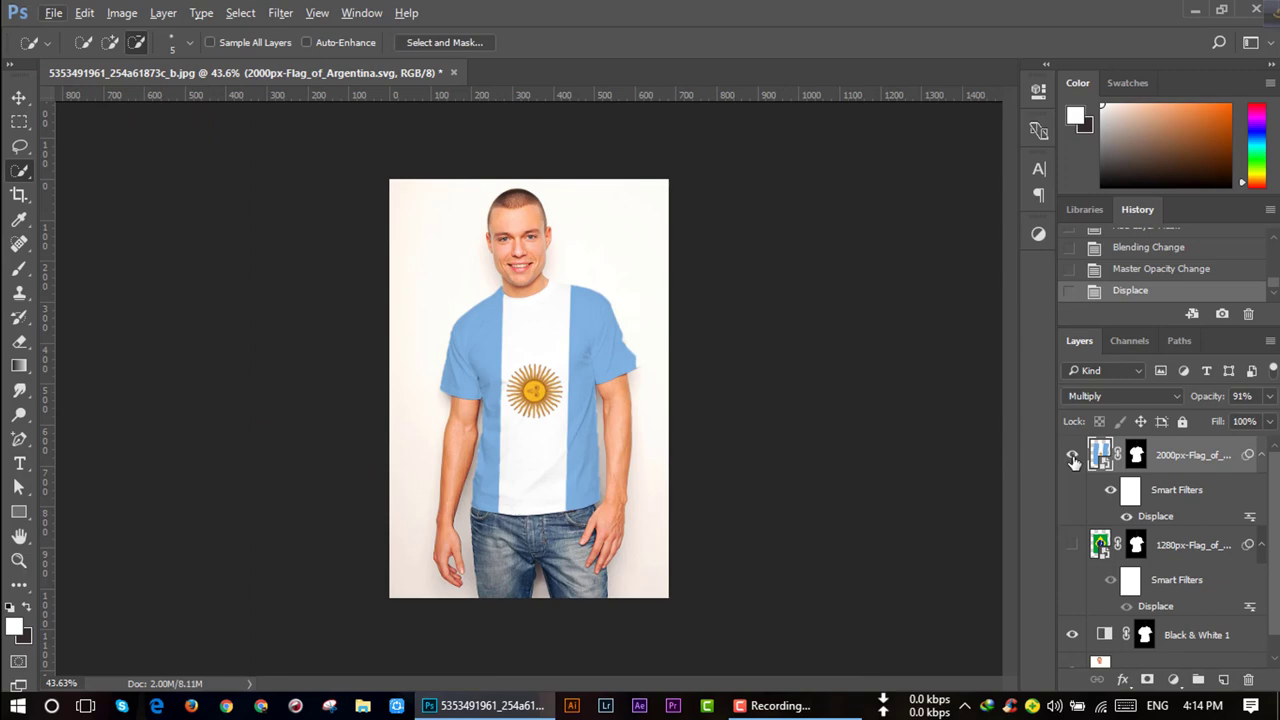
scroll(1102, 585, "down", 1)
scroll(1110, 587, "up", 1)
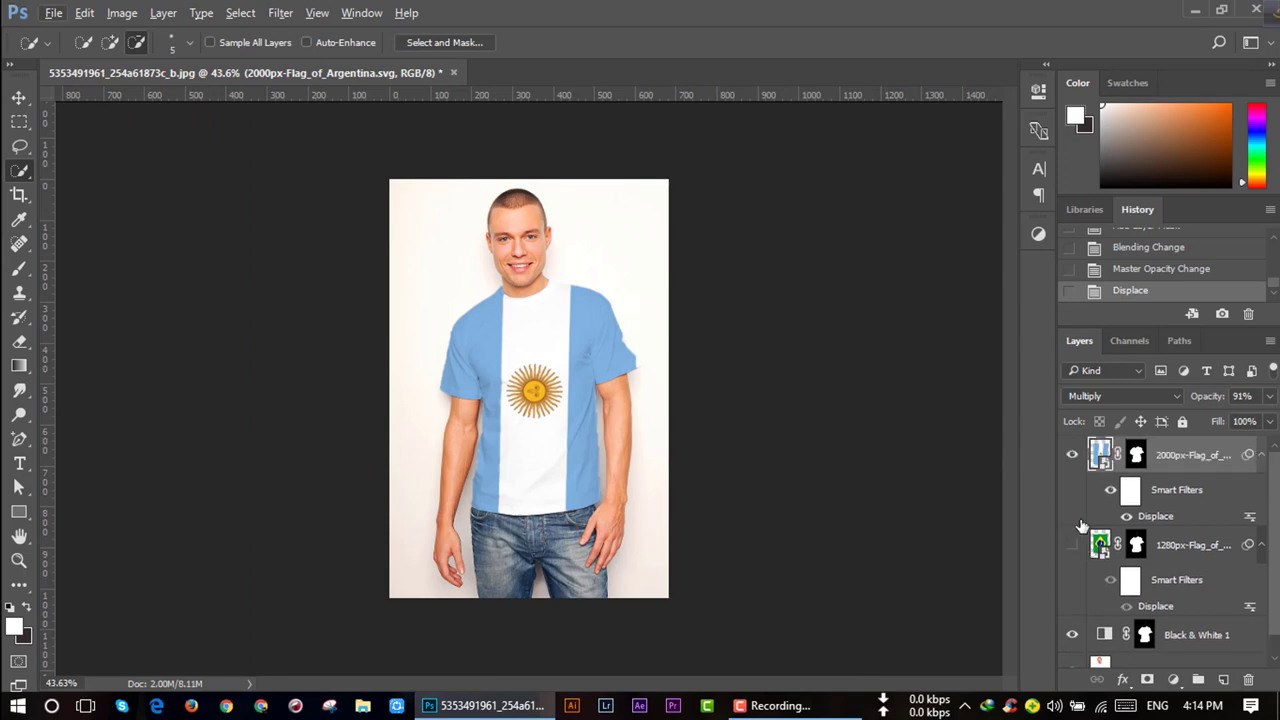
left_click(1071, 456)
Place the Germany flag file into the document as an embedded layer
left_click(55, 13)
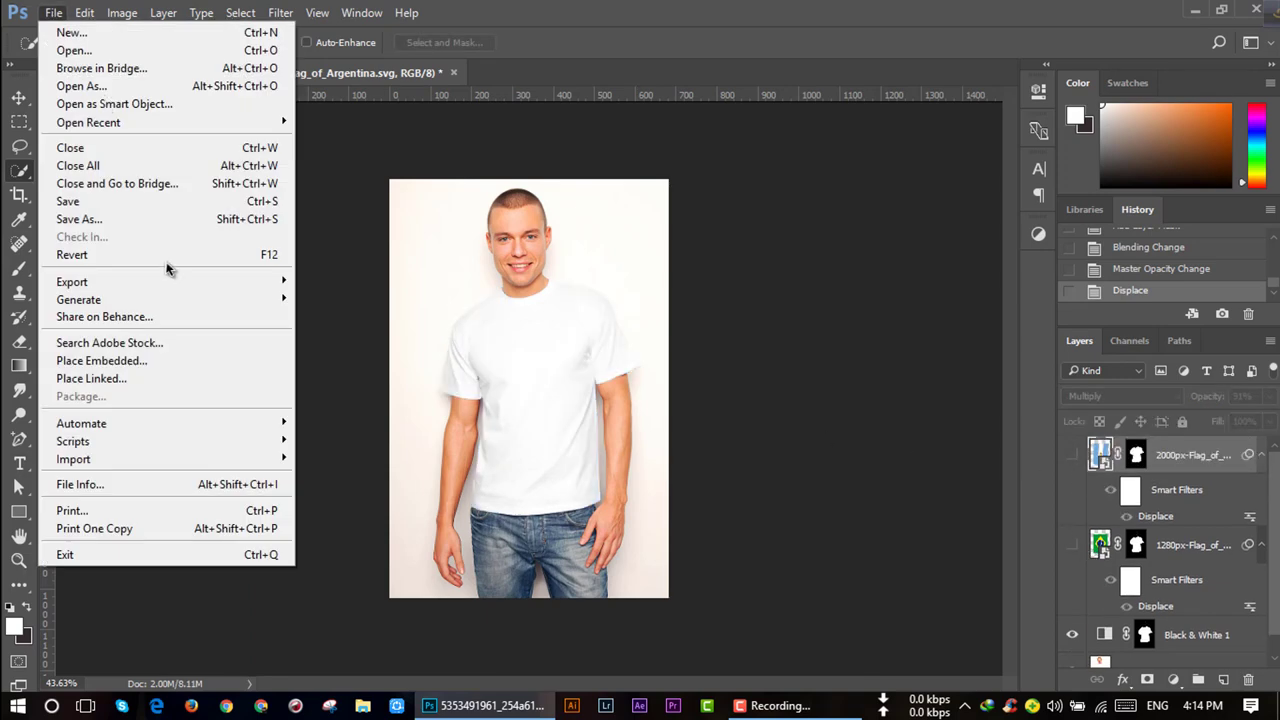
left_click(97, 360)
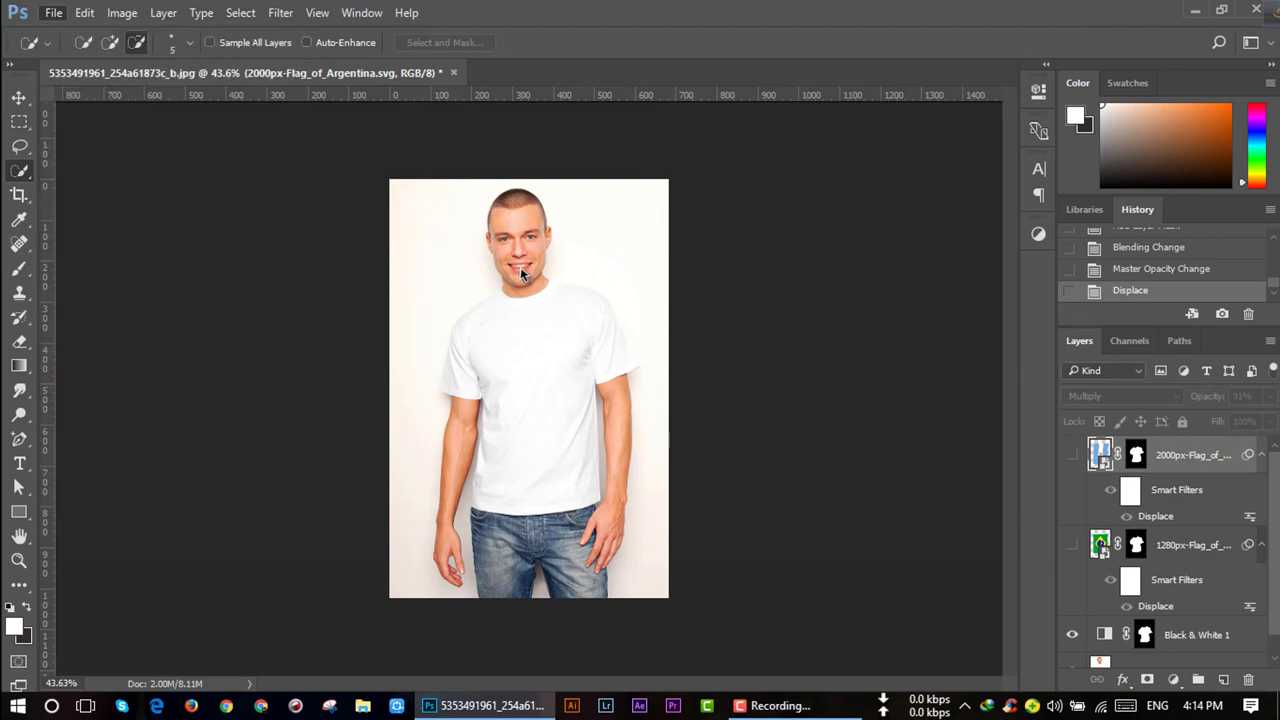
left_click(528, 135)
left_click(931, 534)
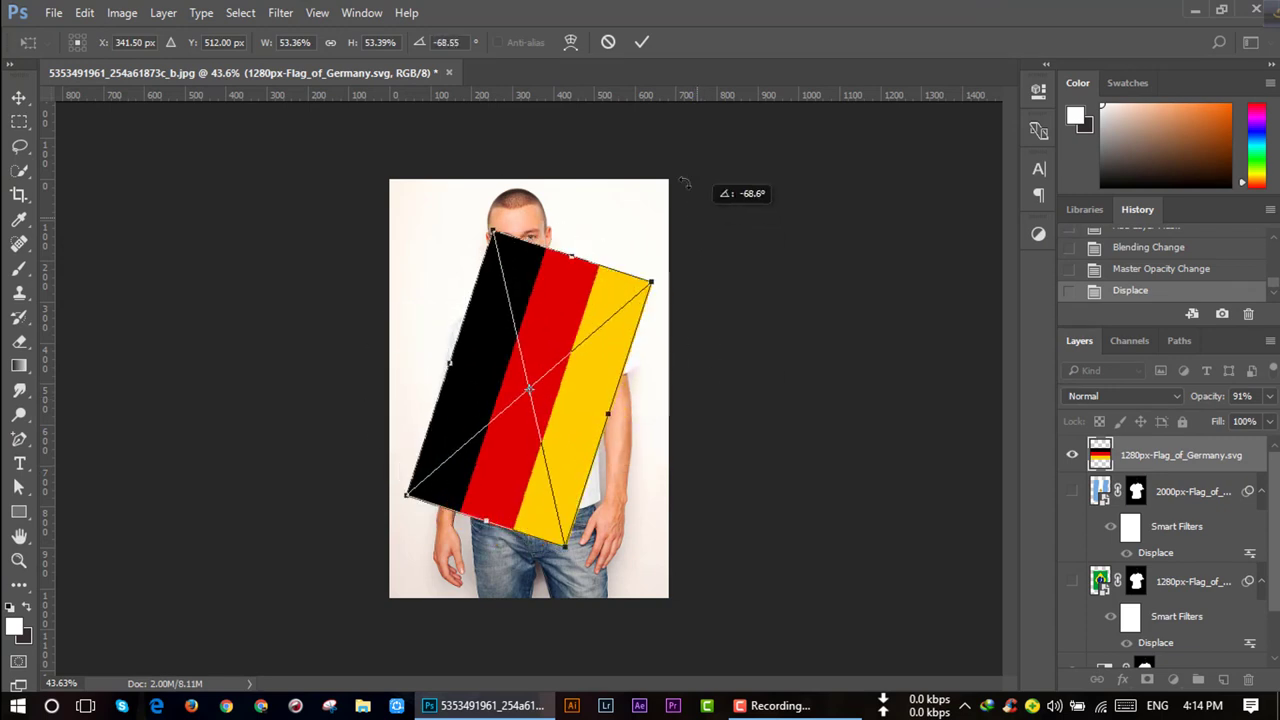
Rotate the German flag -90° to vertical stripes, position it over the torso, and commit
left_click_drag(703, 459, 655, 108)
left_click_drag(601, 421, 614, 410)
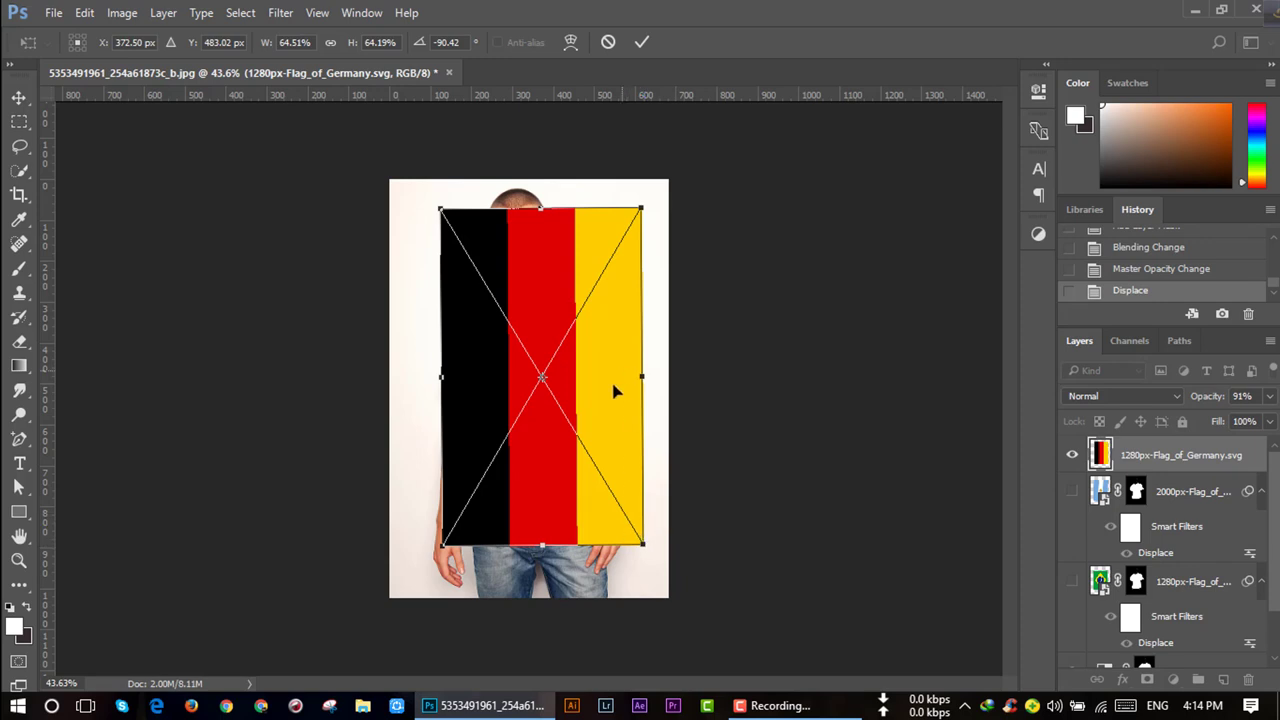
left_click_drag(569, 502, 566, 514)
left_click(641, 42)
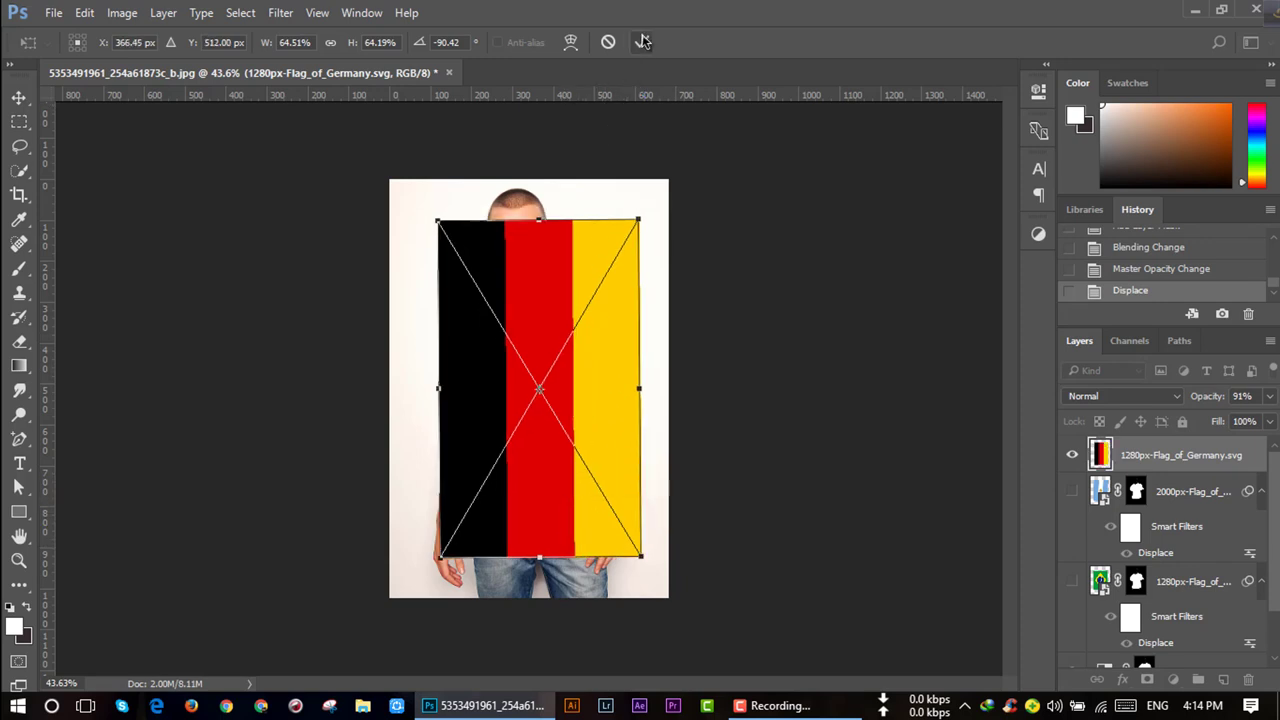
key("w")
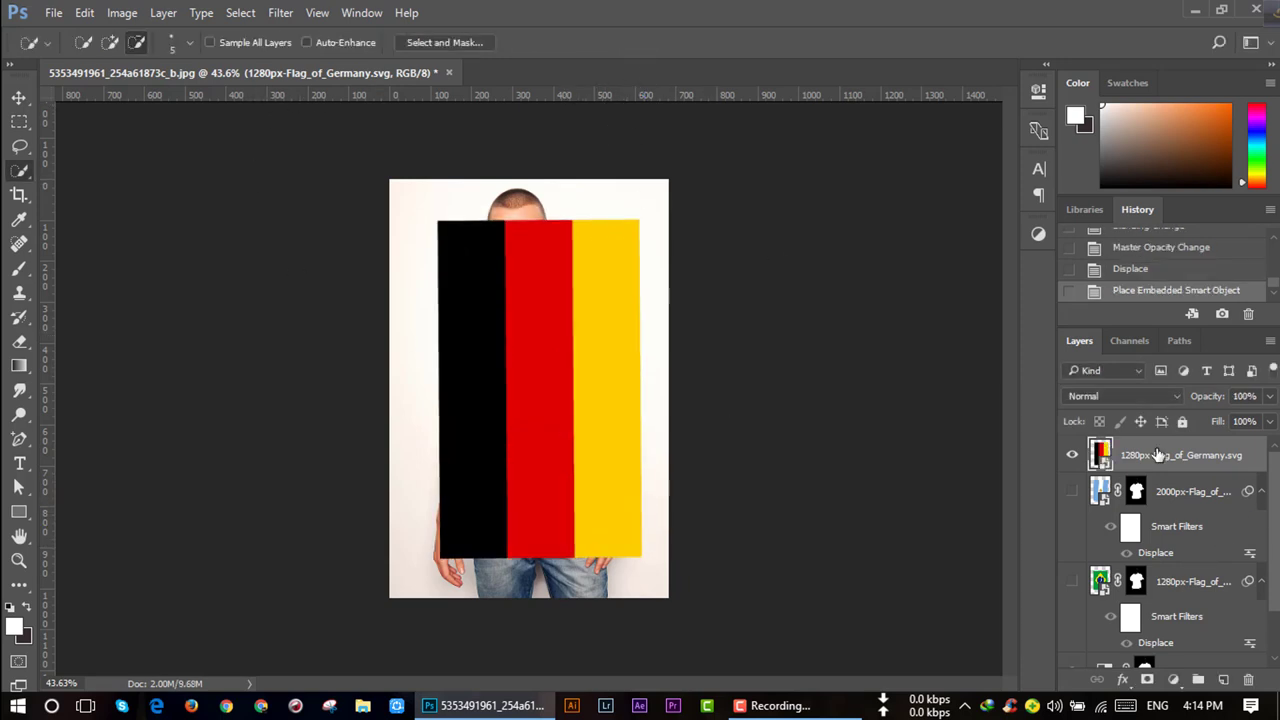
Set the German flag to Multiply and copy the shirt mask onto its layer
left_click(1145, 397)
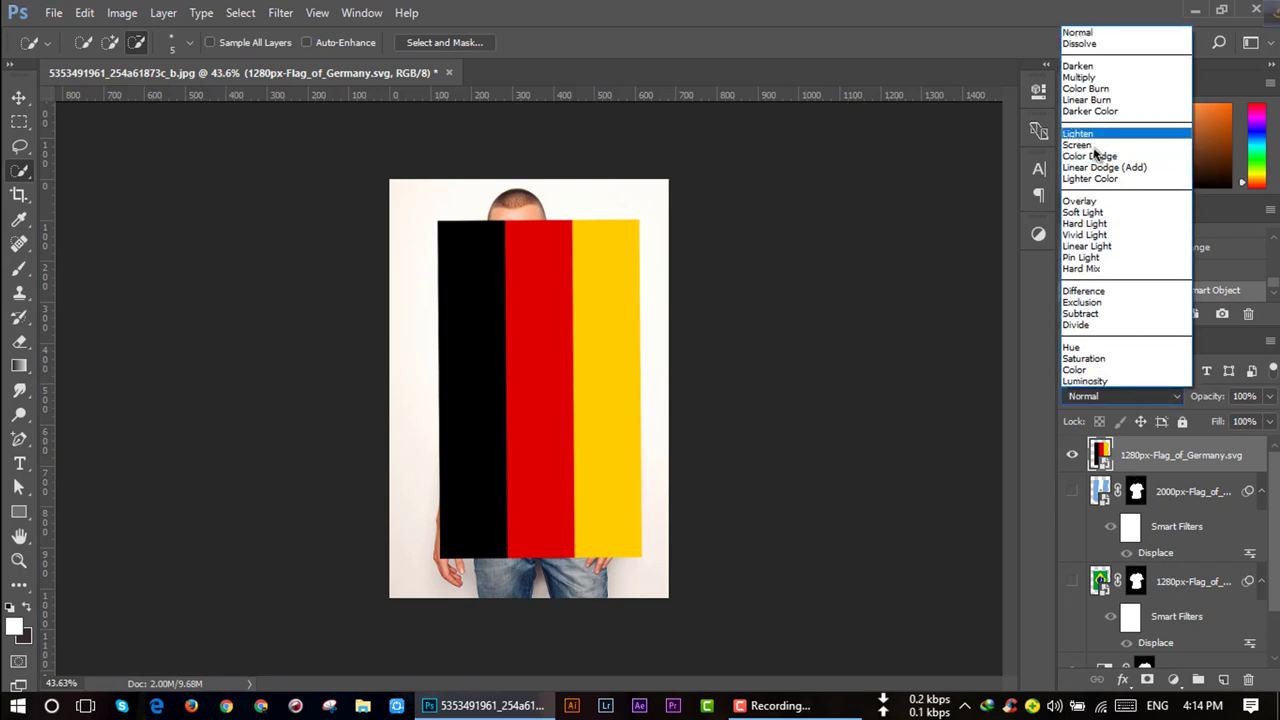
left_click(1093, 78)
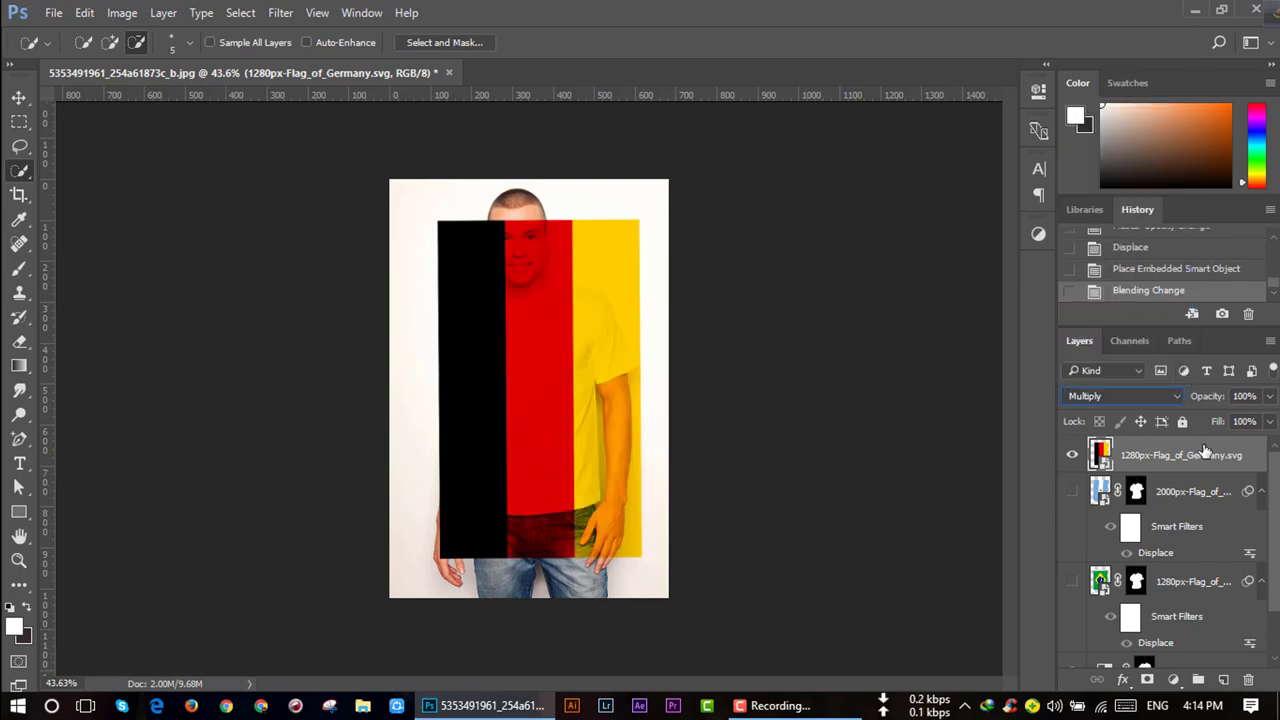
left_click(1138, 494)
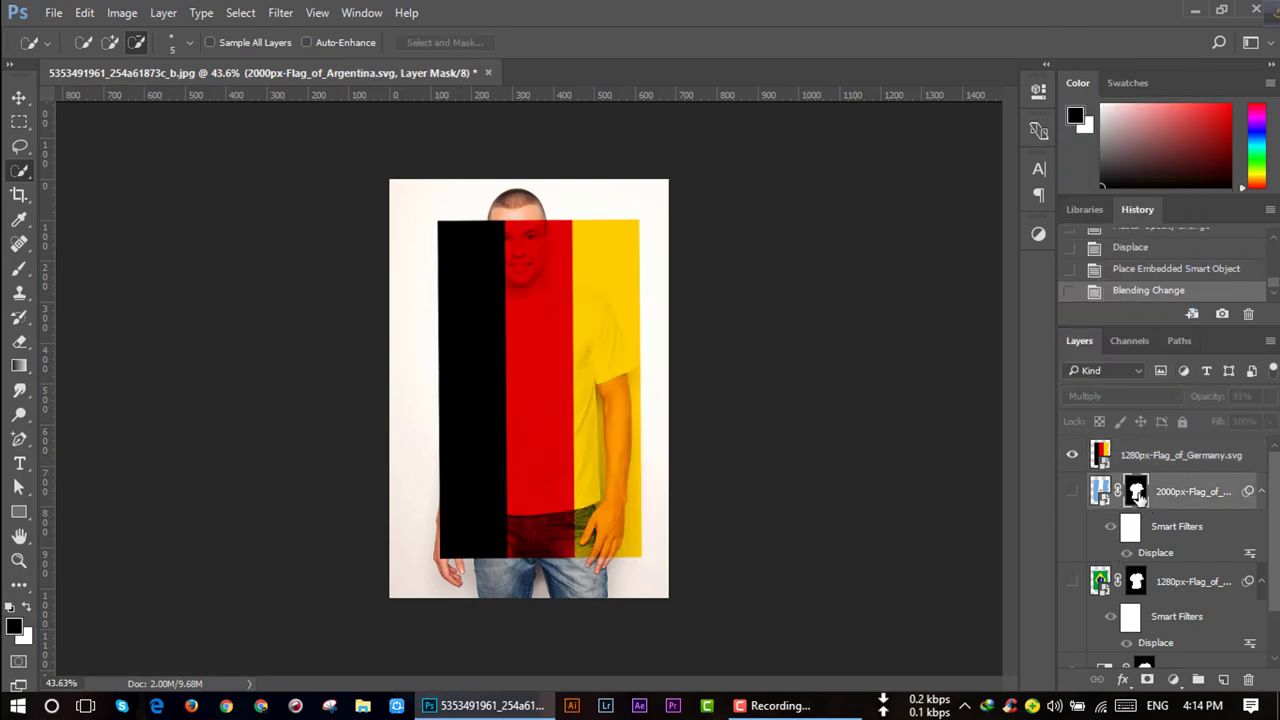
left_click_drag(1138, 494, 1136, 455)
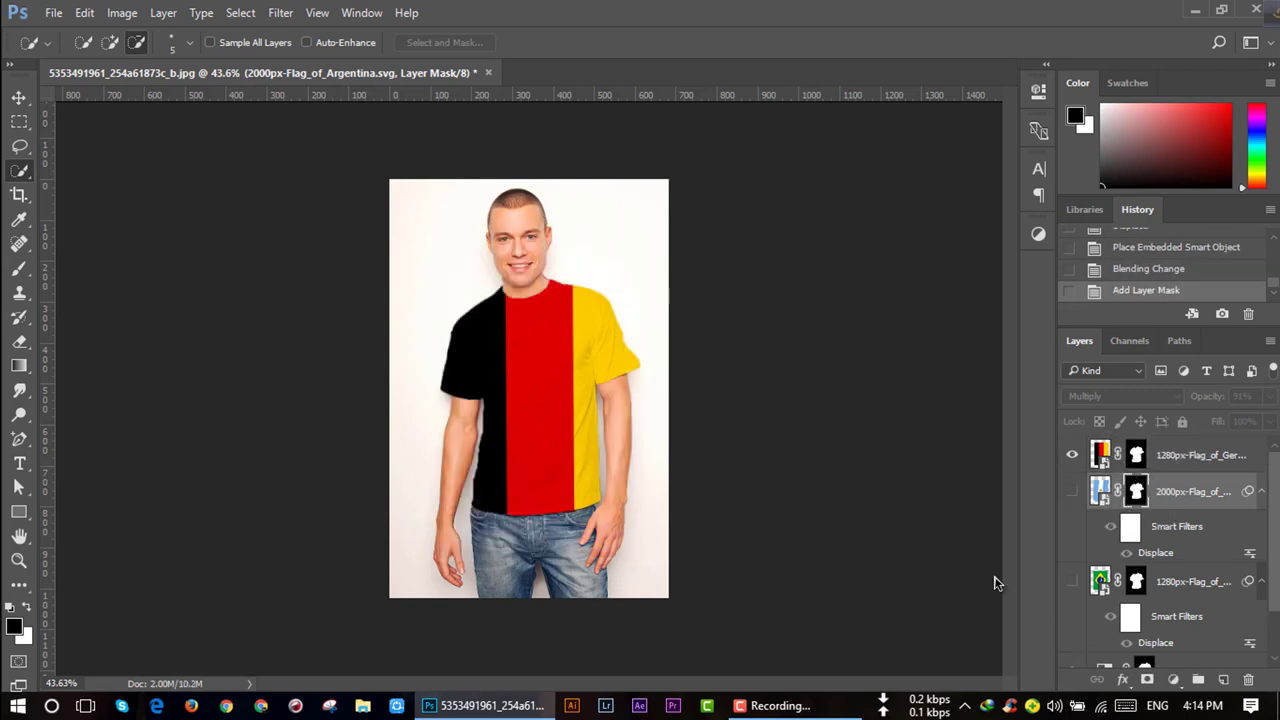
Lower the German flag layer's opacity to 91%
scroll(517, 327, "up", 2)
scroll(540, 333, "up", 2)
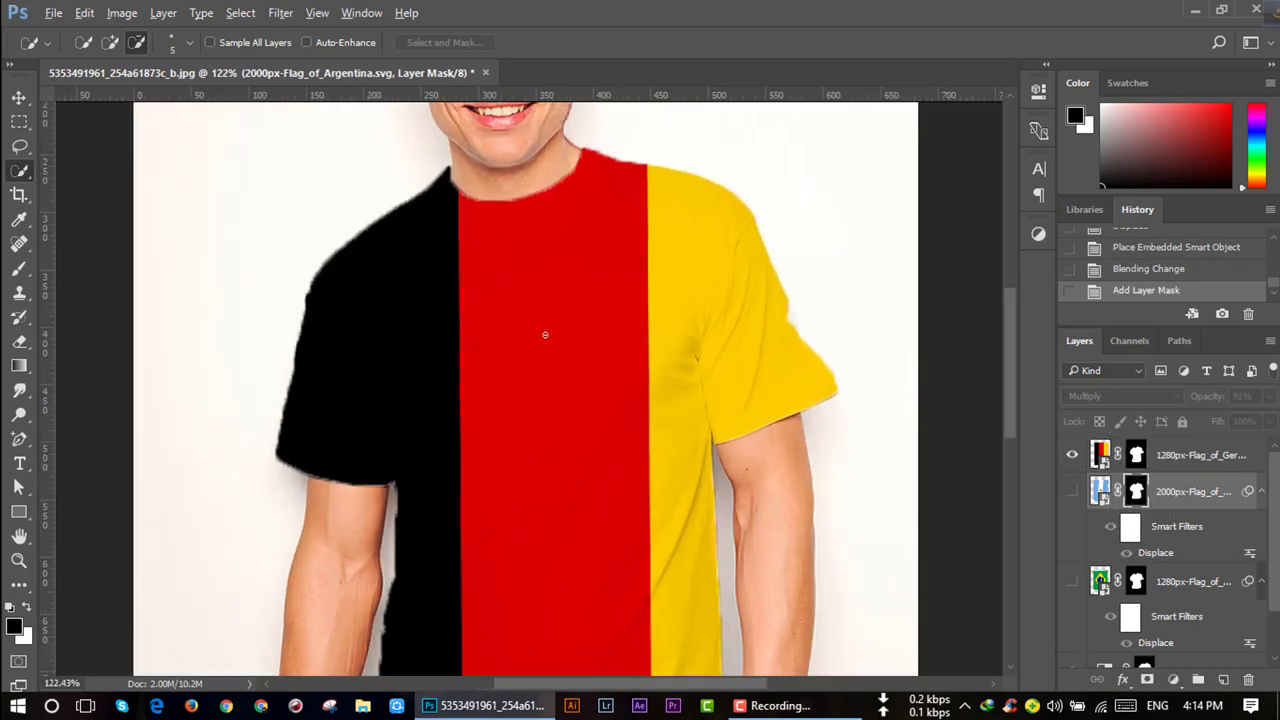
scroll(545, 334, "down", 2)
scroll(547, 336, "down", 1)
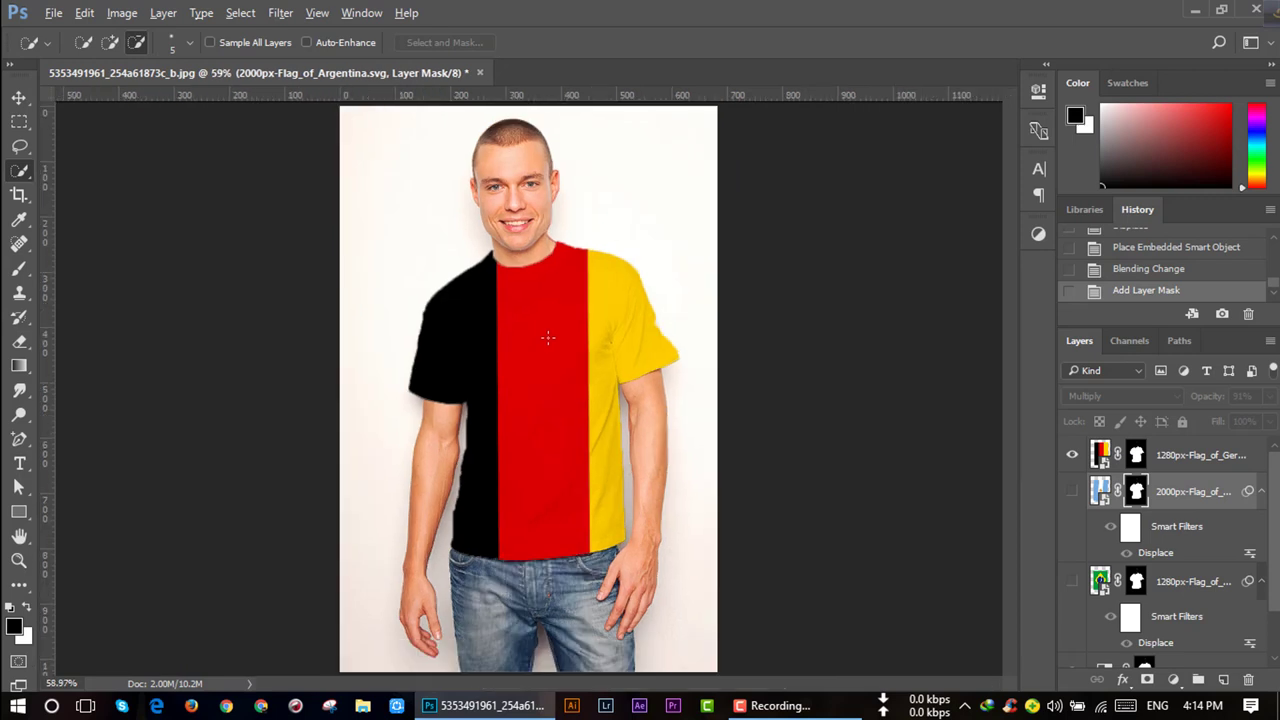
left_click(1205, 455)
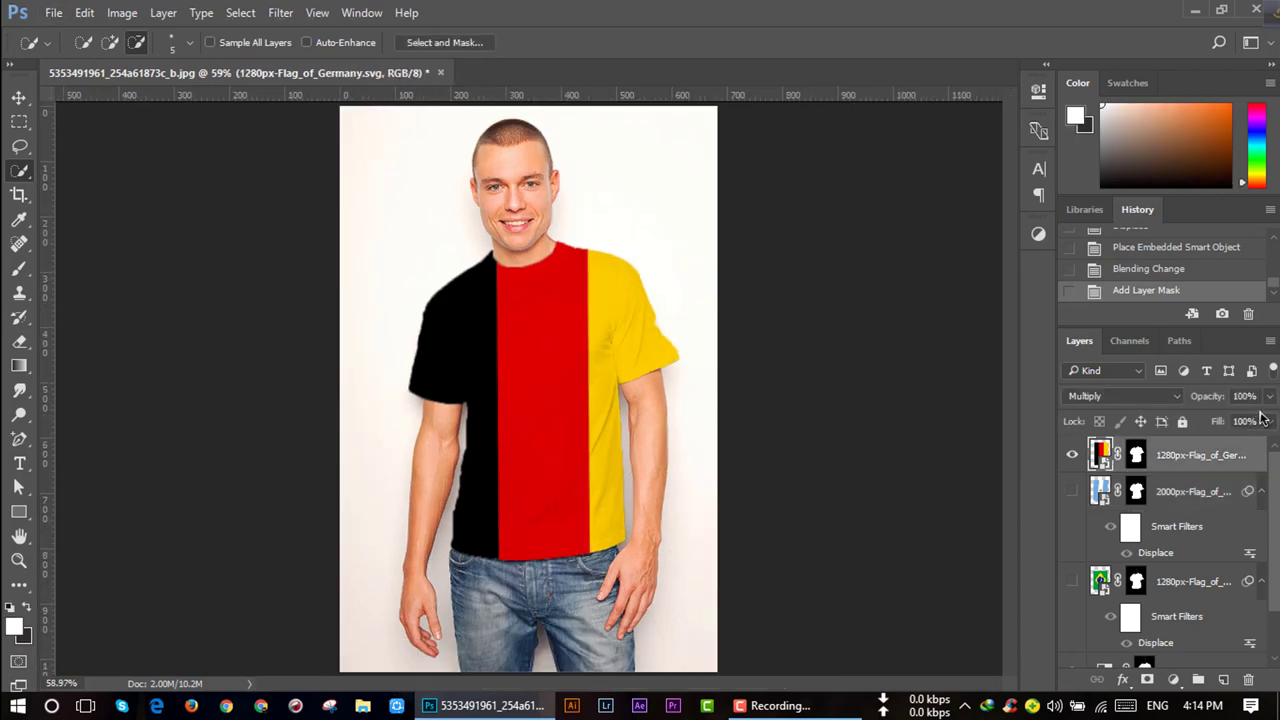
left_click(1268, 397)
left_click_drag(1228, 424, 1265, 420)
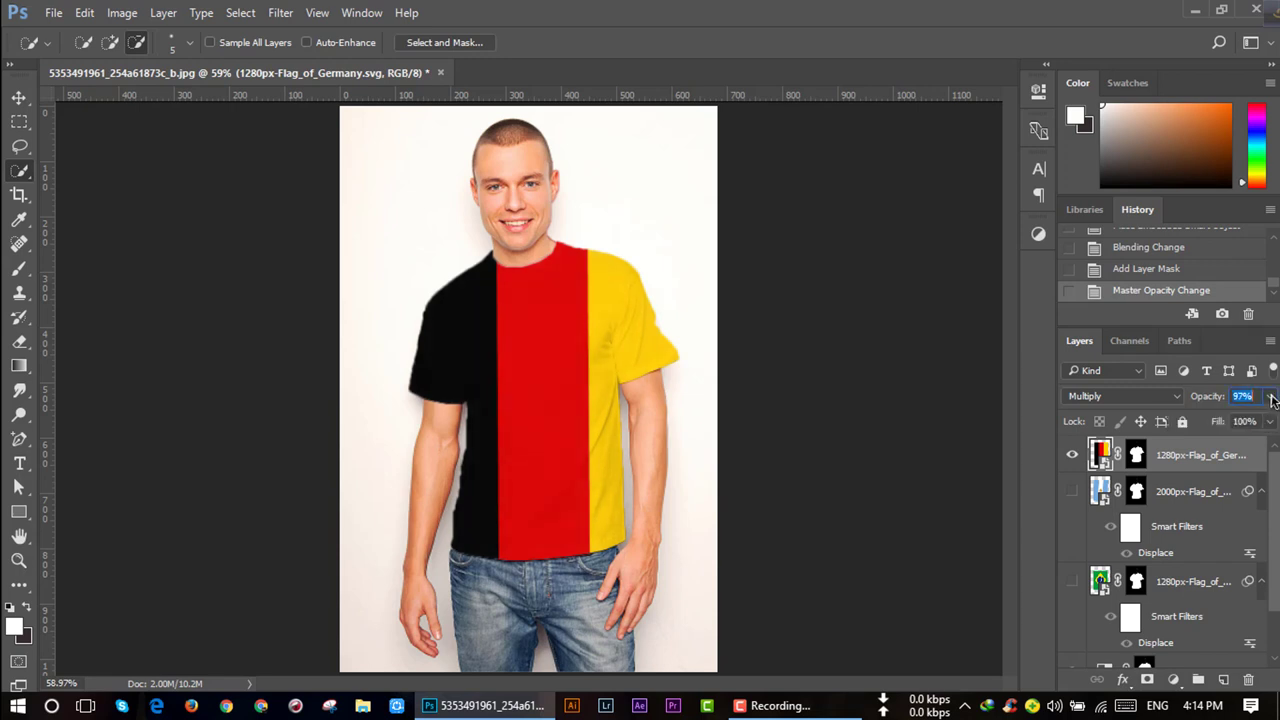
left_click_drag(1266, 427, 1258, 421)
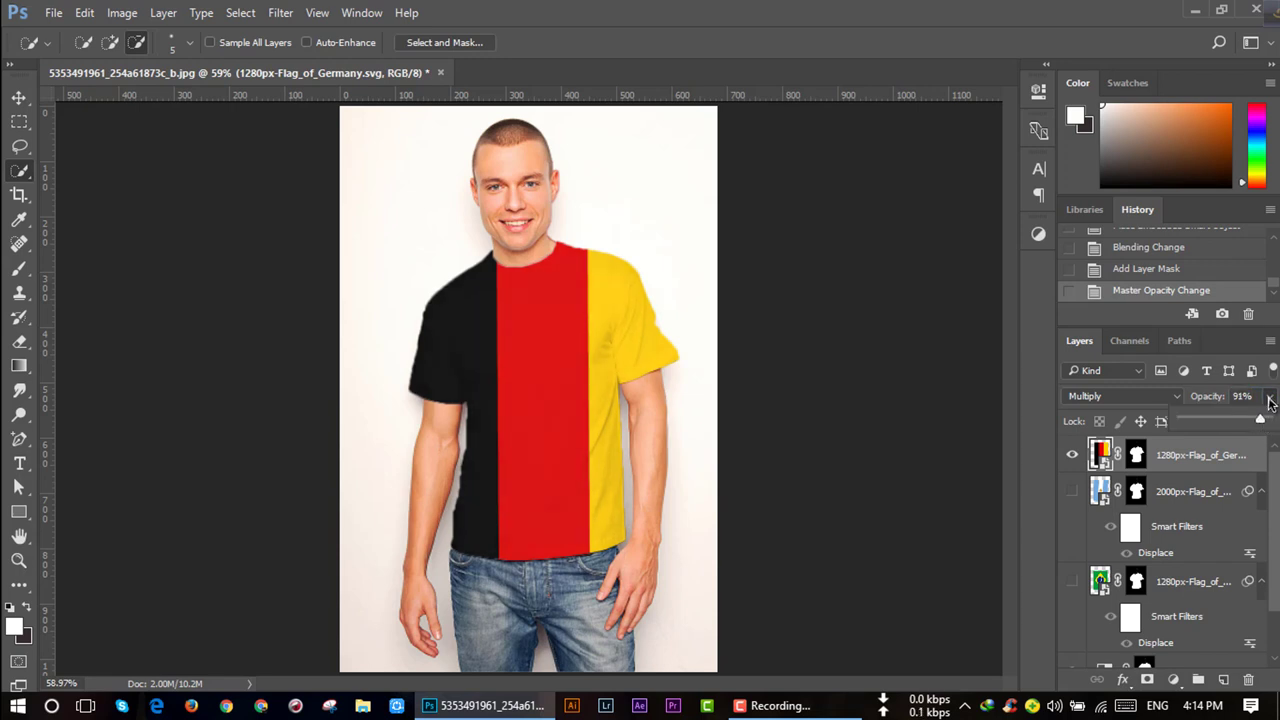
Apply Displace to the German flag with default settings, using displacement.psd from New folder
left_click(280, 13)
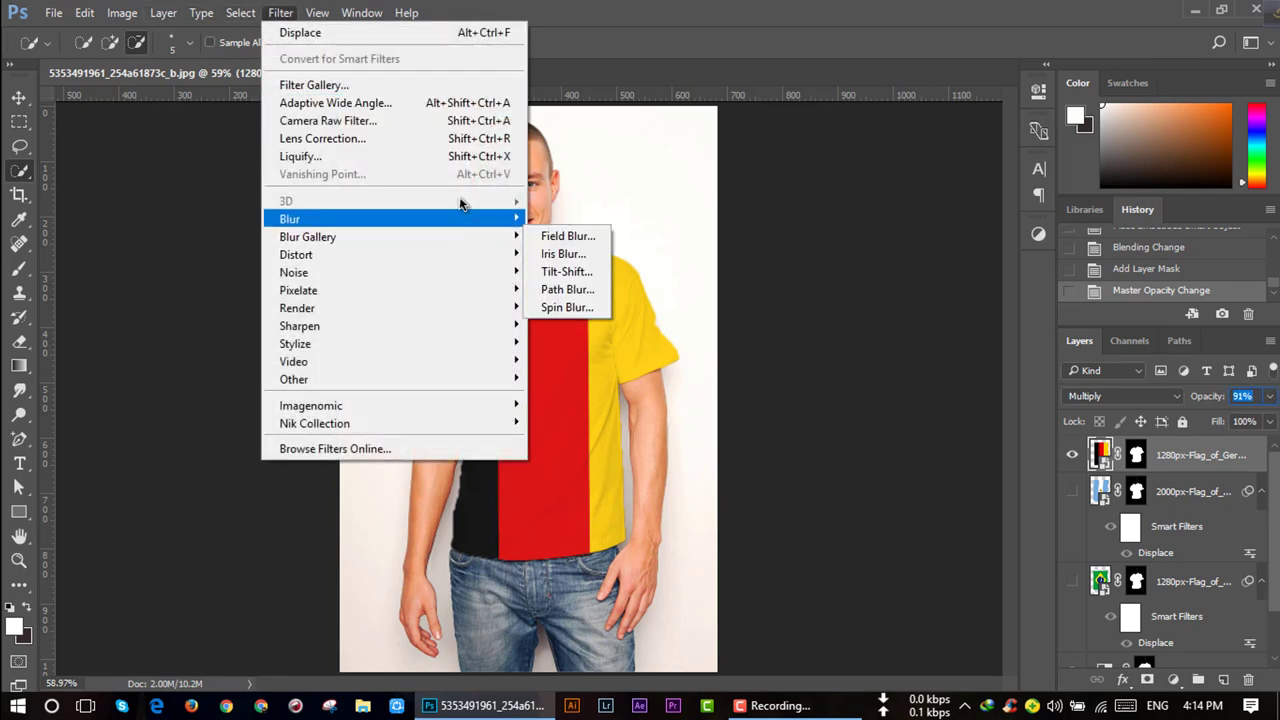
mouse_move(390, 254)
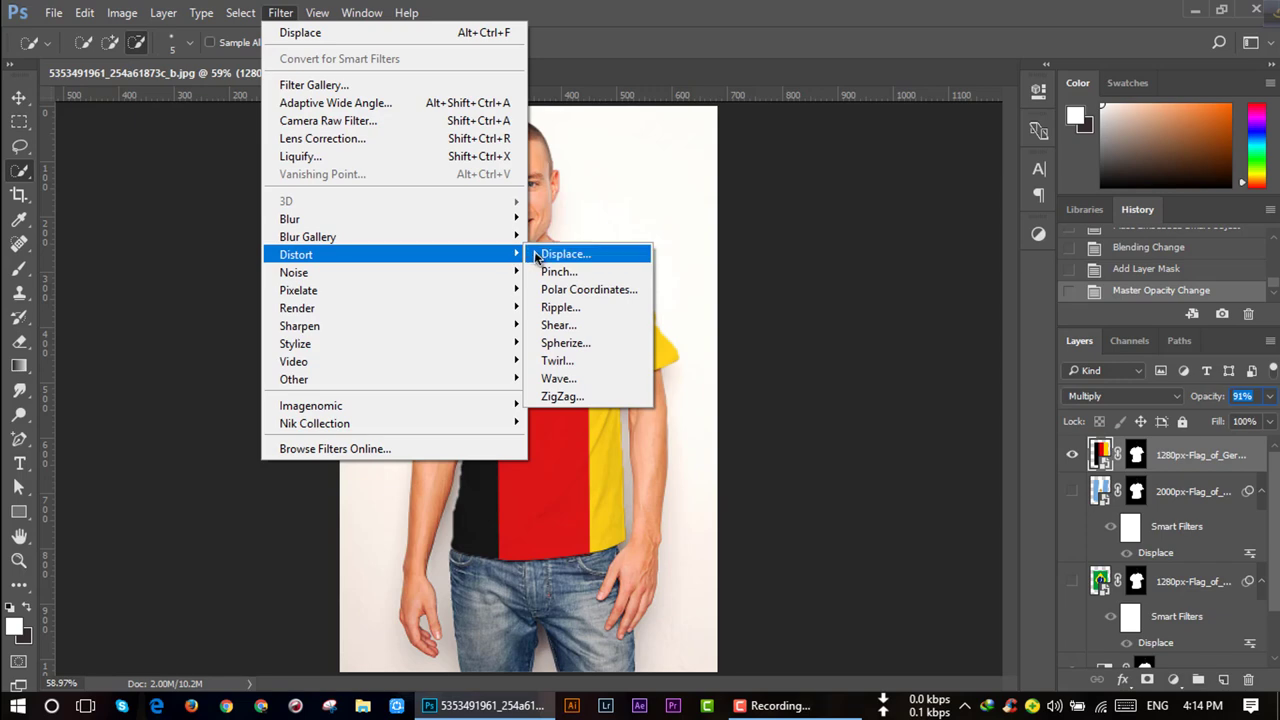
left_click(588, 252)
left_click(690, 220)
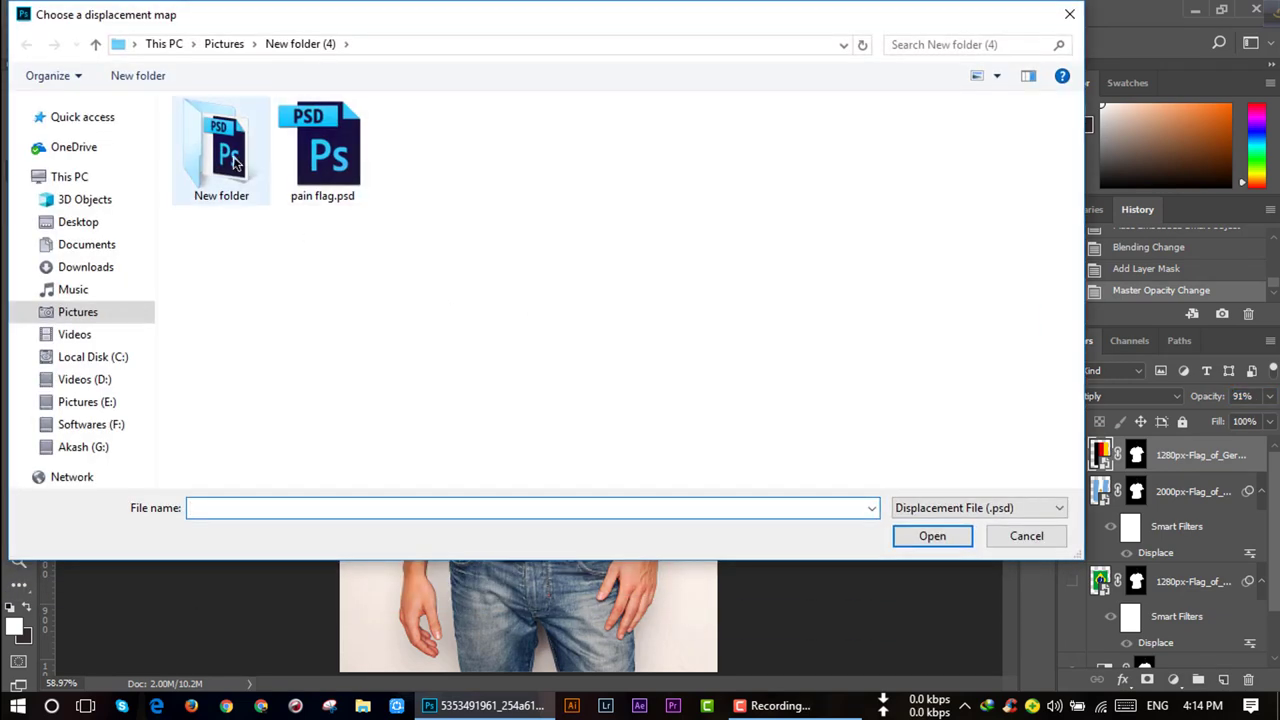
double_click(233, 162)
double_click(221, 148)
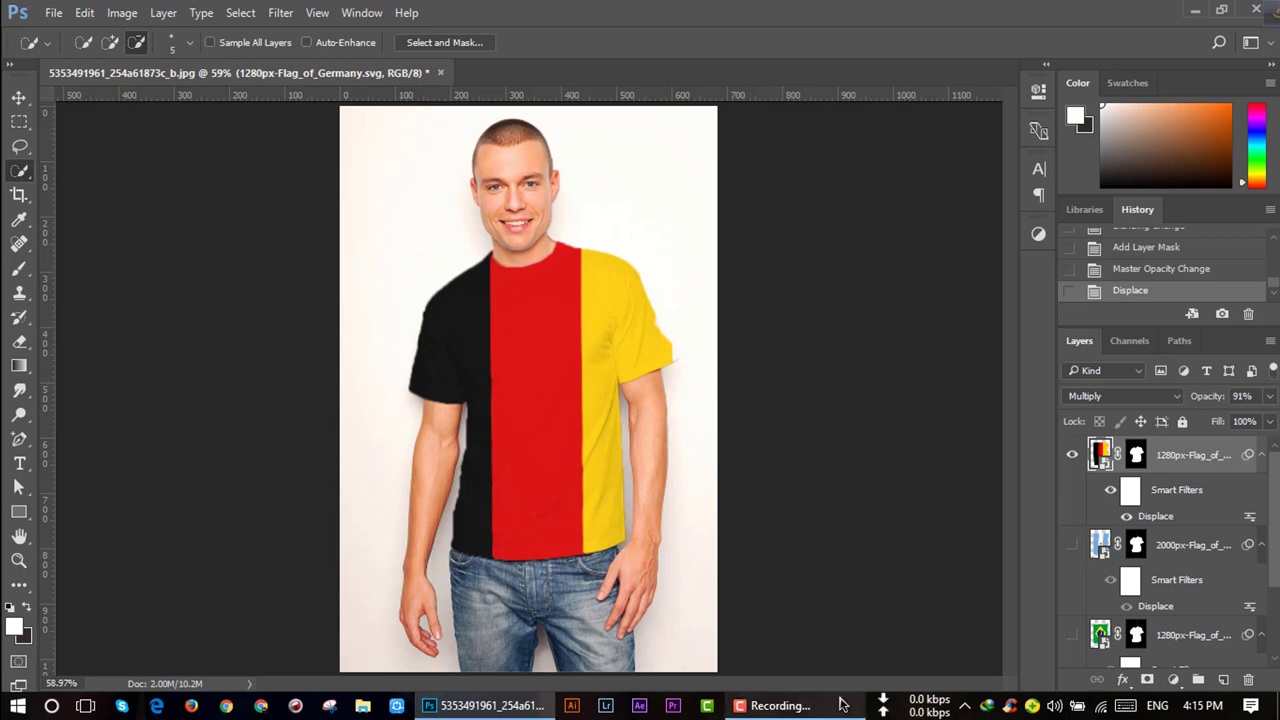
left_click(780, 705)
left_click(1251, 637)
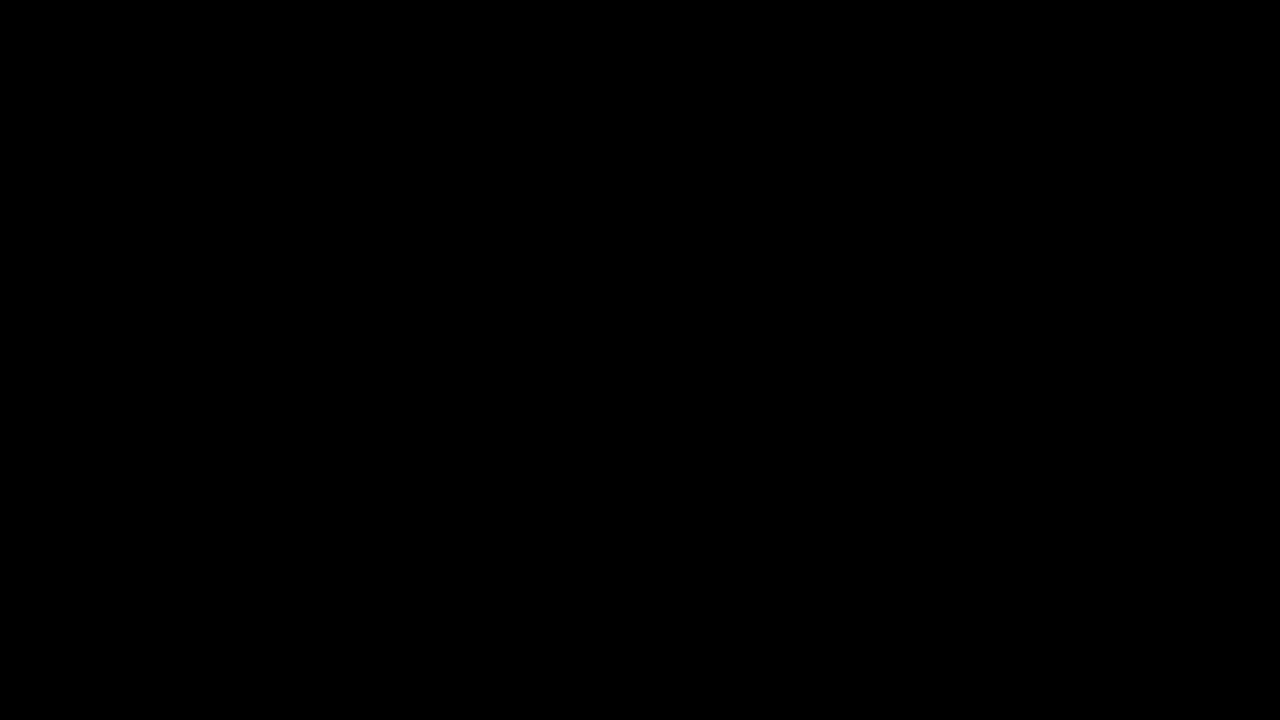